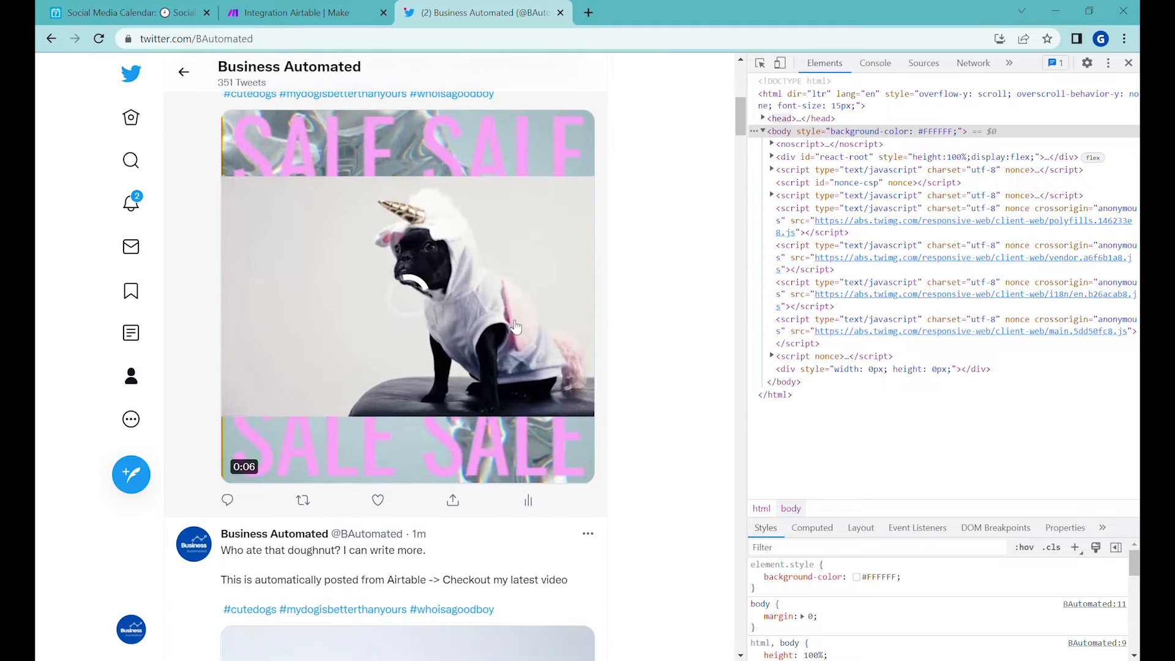
scroll(479, 332, up, 2)
scroll(477, 332, down, 2)
scroll(460, 306, up, 2)
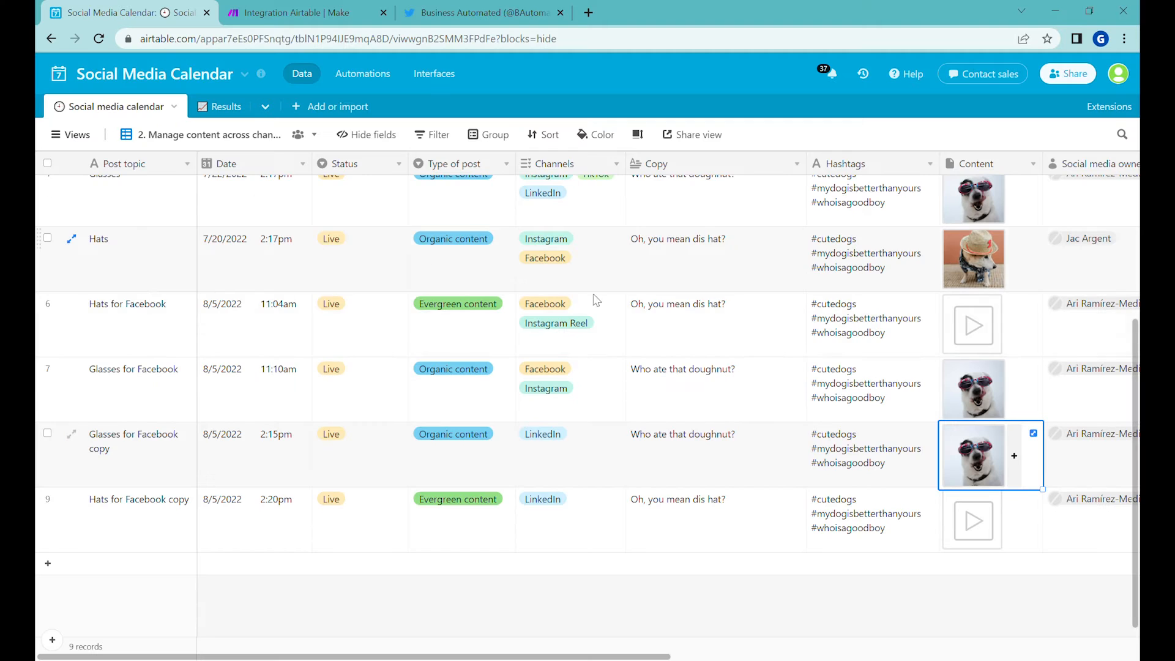
Step: Switch to the Airtable Social Media Calendar and review the channels assigned to the existing posts
click(312, 392)
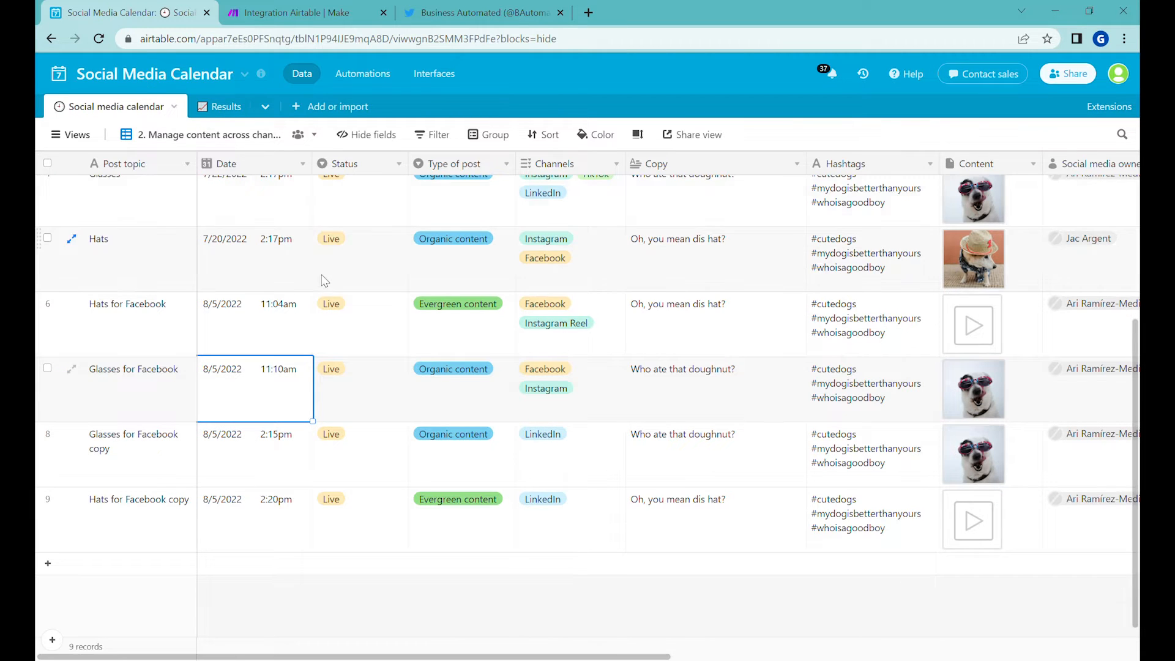
scroll(122, 244, up, 3)
scroll(583, 333, down, 2)
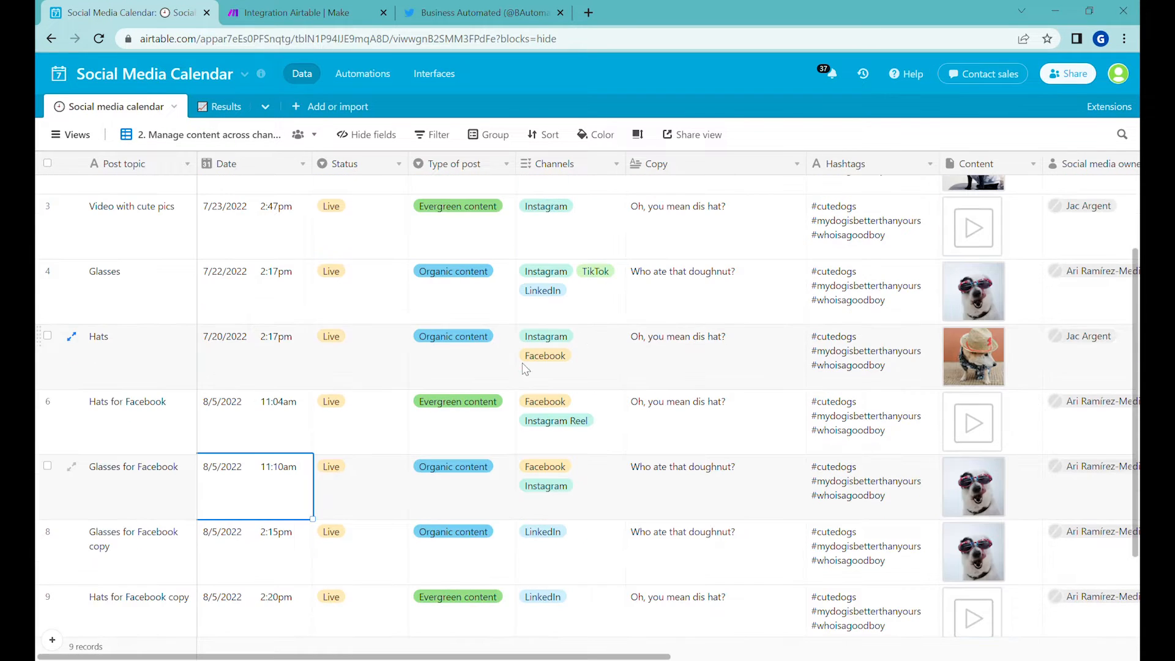
scroll(530, 347, down, 2)
click(577, 299)
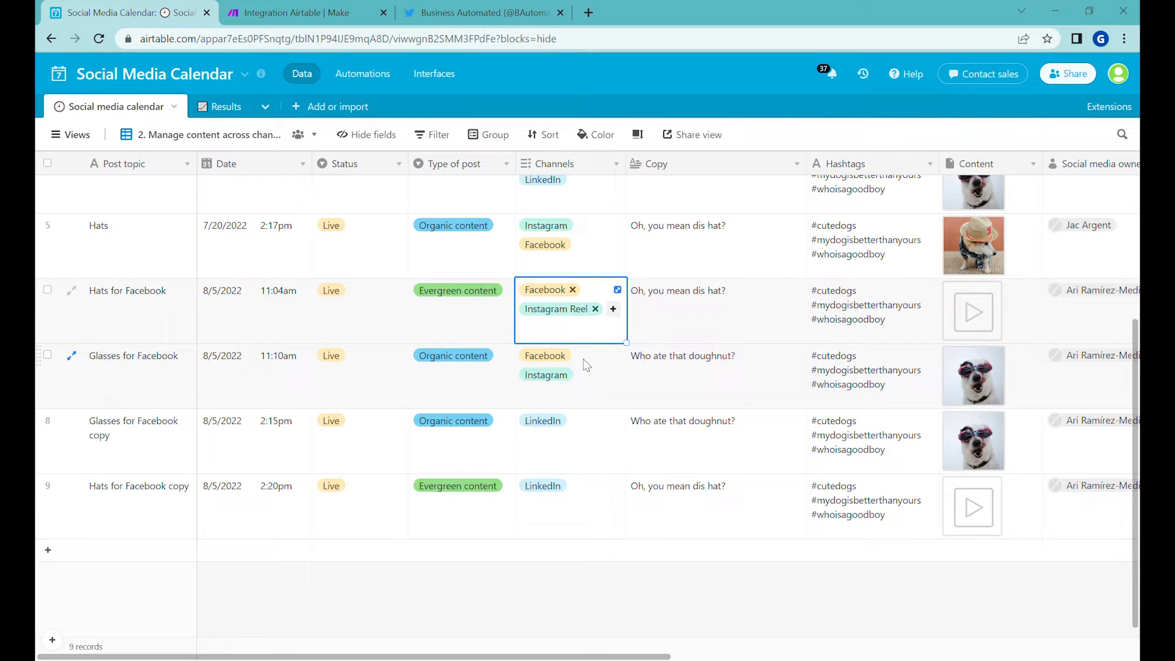
click(576, 443)
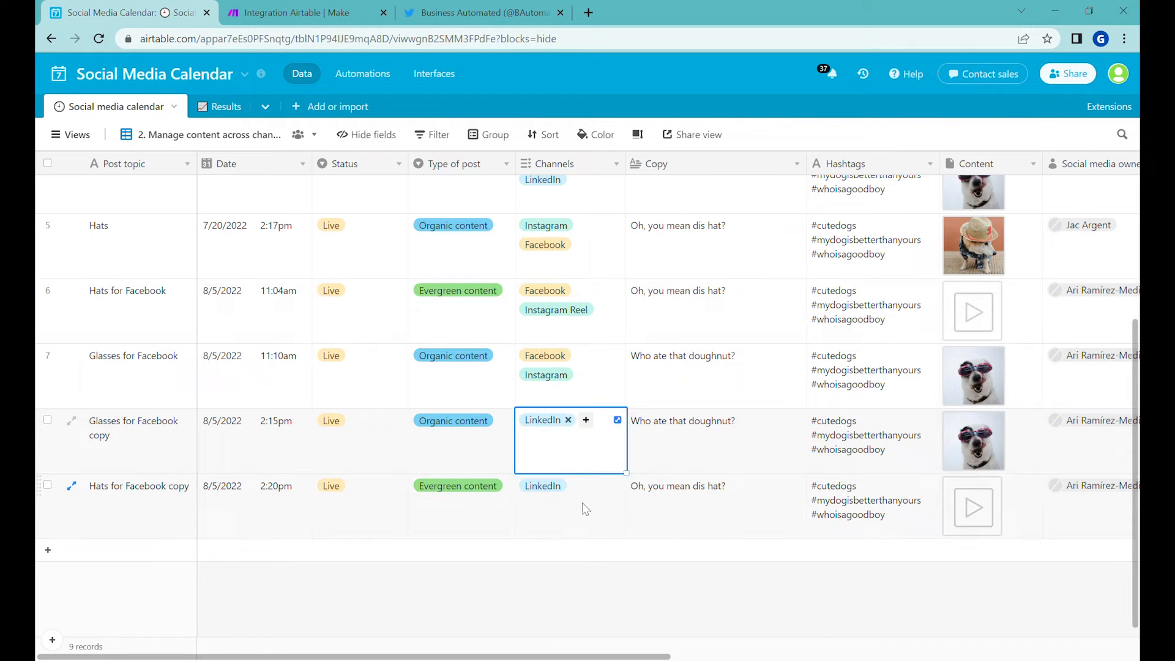
Step: Add a new record at the end of the table and set its channel to Twitter
click(558, 553)
click(553, 550)
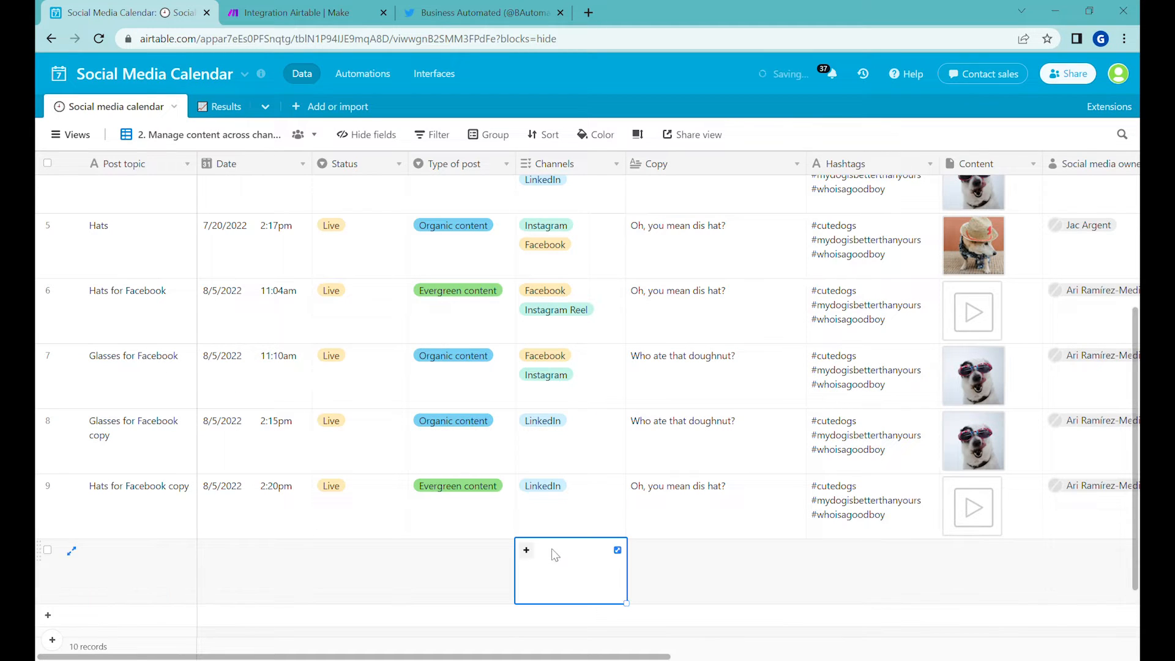
click(534, 551)
text(t)
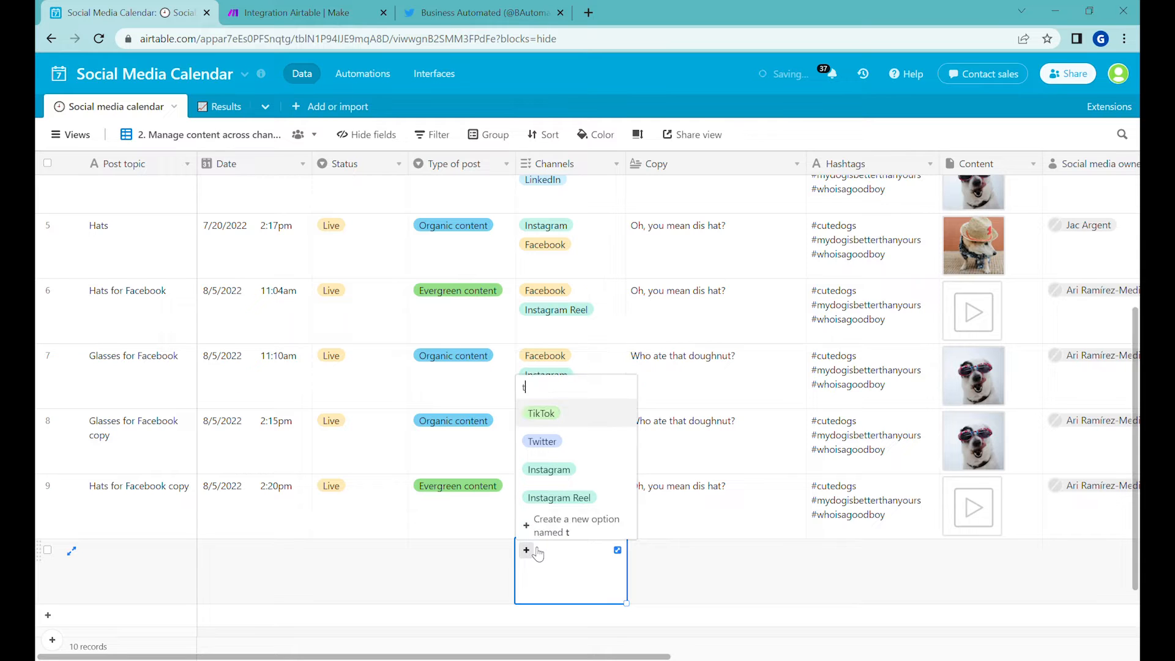
click(571, 443)
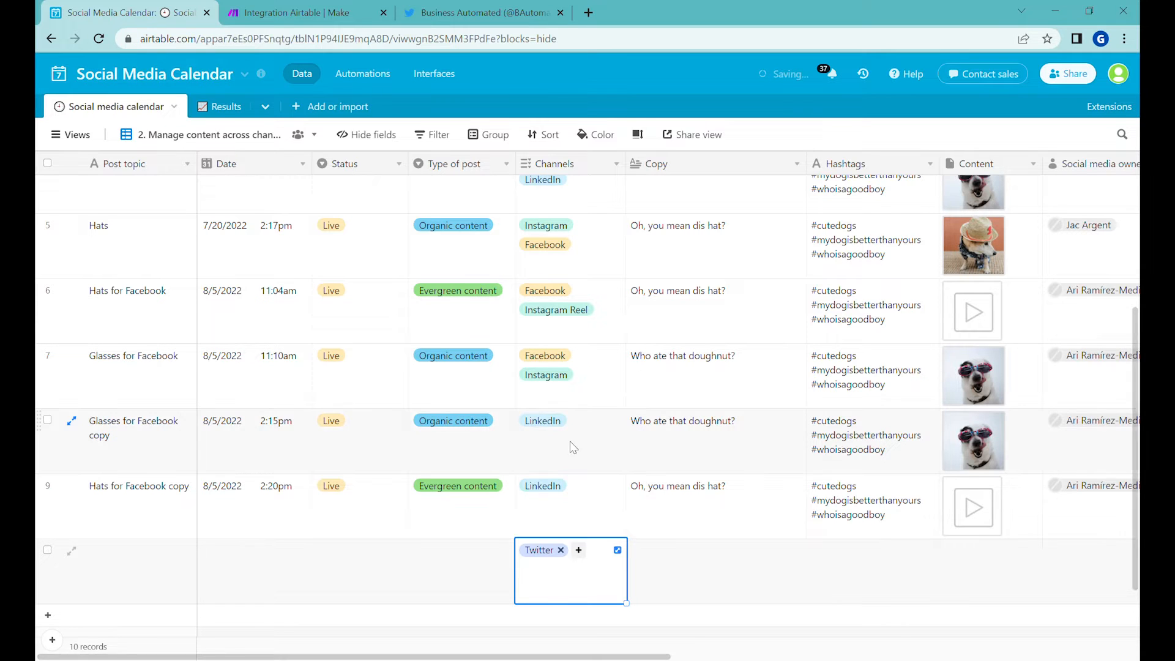
Step: Copy the copy, hashtags and content of the "Glasses for Facebook copy" record into the new Twitter record
click(687, 553)
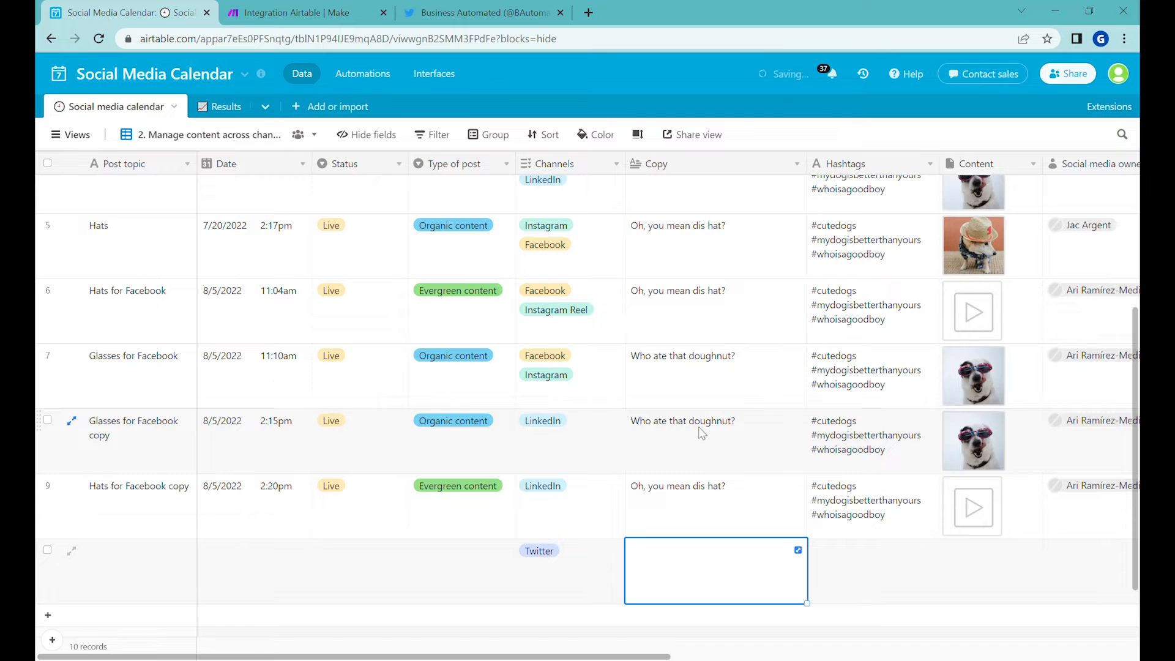
drag(698, 434, 970, 441)
key(ctrl+c)
click(686, 570)
key(ctrl+v)
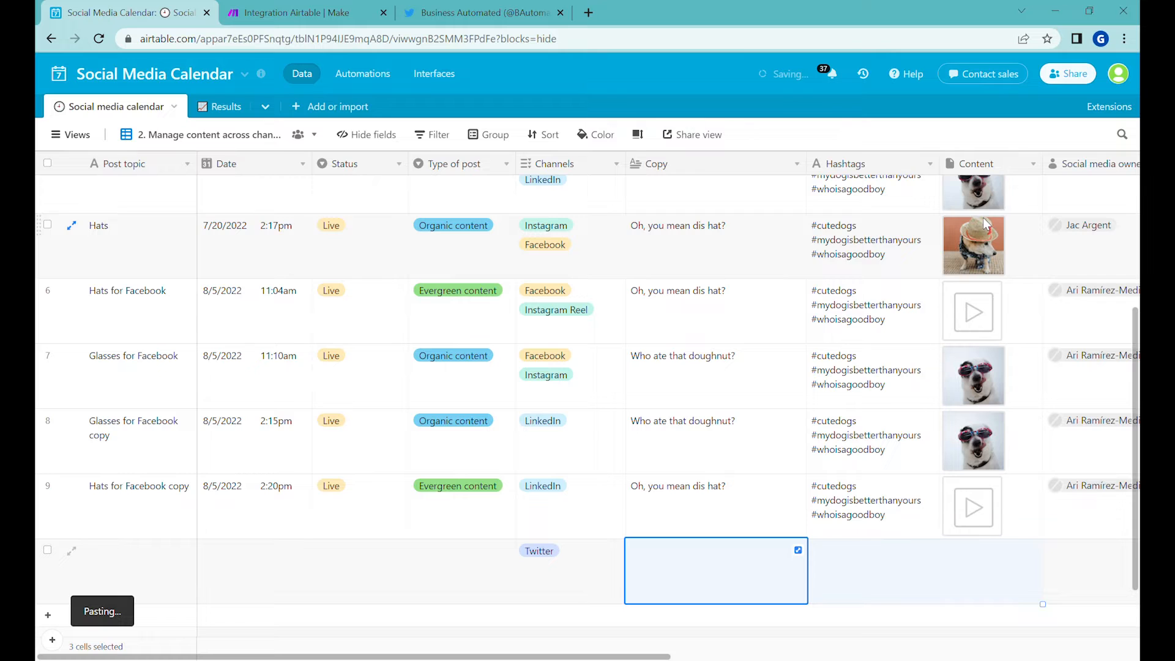
Step: Insert a new field named "OK for Twitter?" just before the Content field, with Formula as its type
right_click(987, 167)
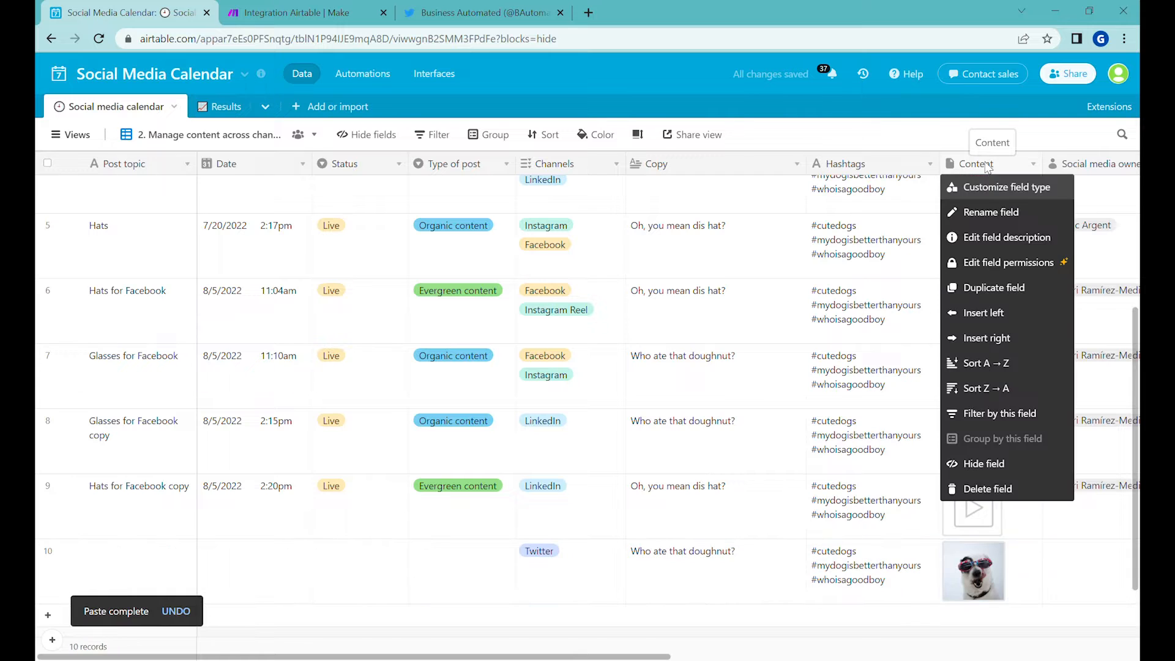
click(1028, 315)
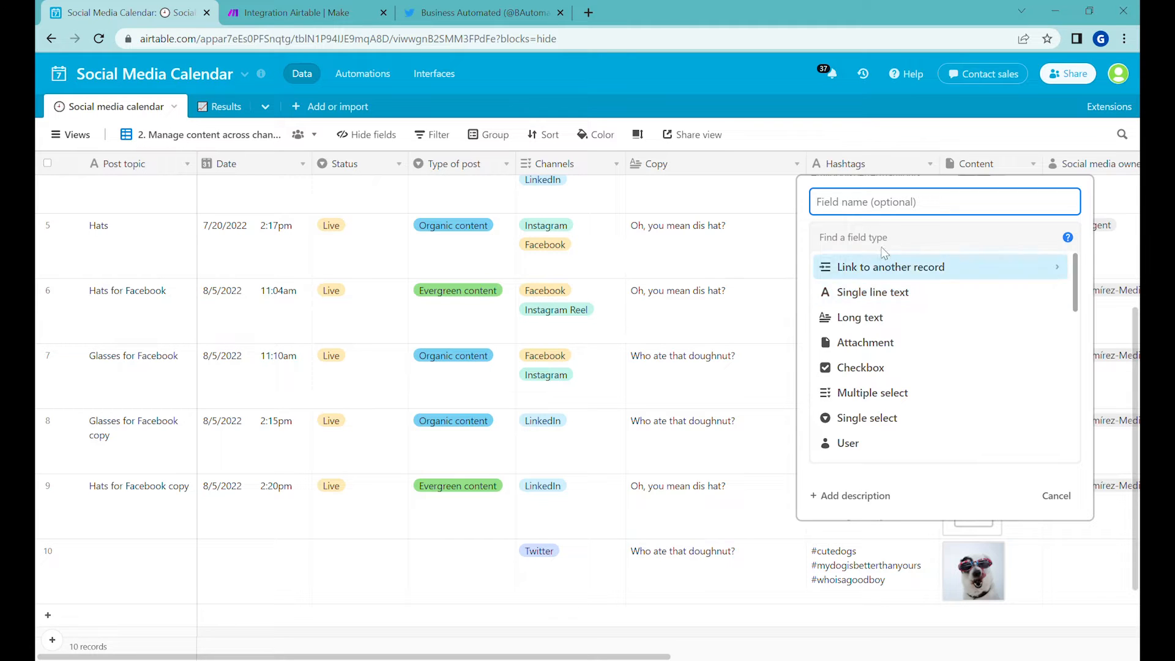
text(OK for Twitter?)
click(892, 244)
text(form)
click(885, 269)
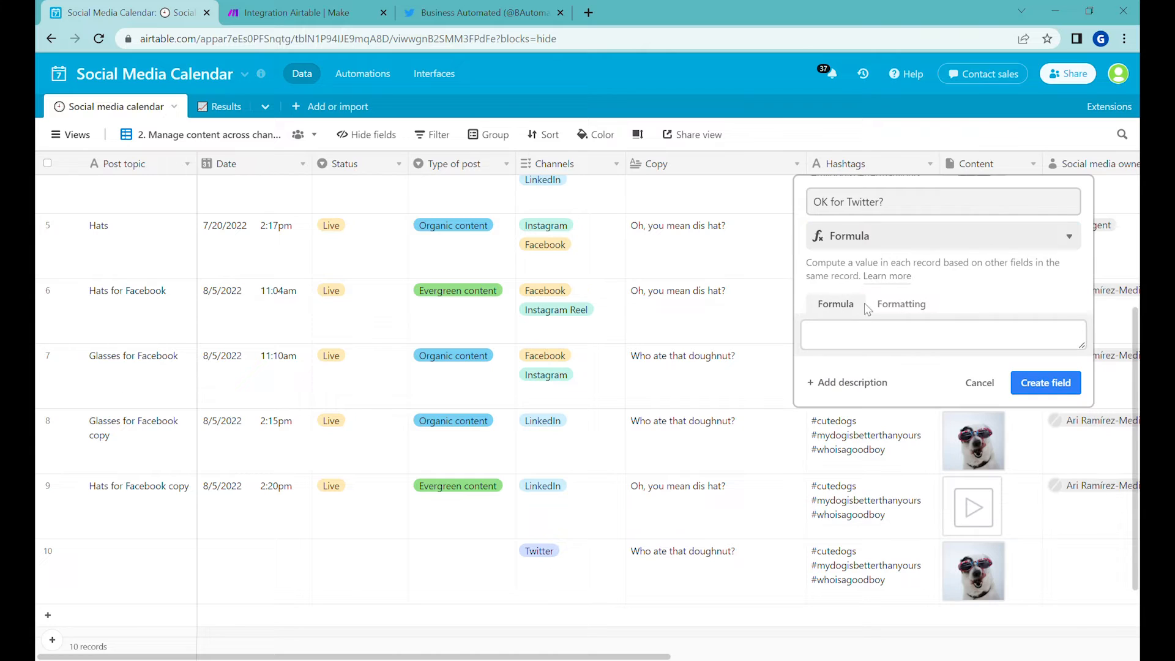
Step: Begin the field's formula with the combined text length, LEN(Copy)+LEN(Hashtags)
click(845, 345)
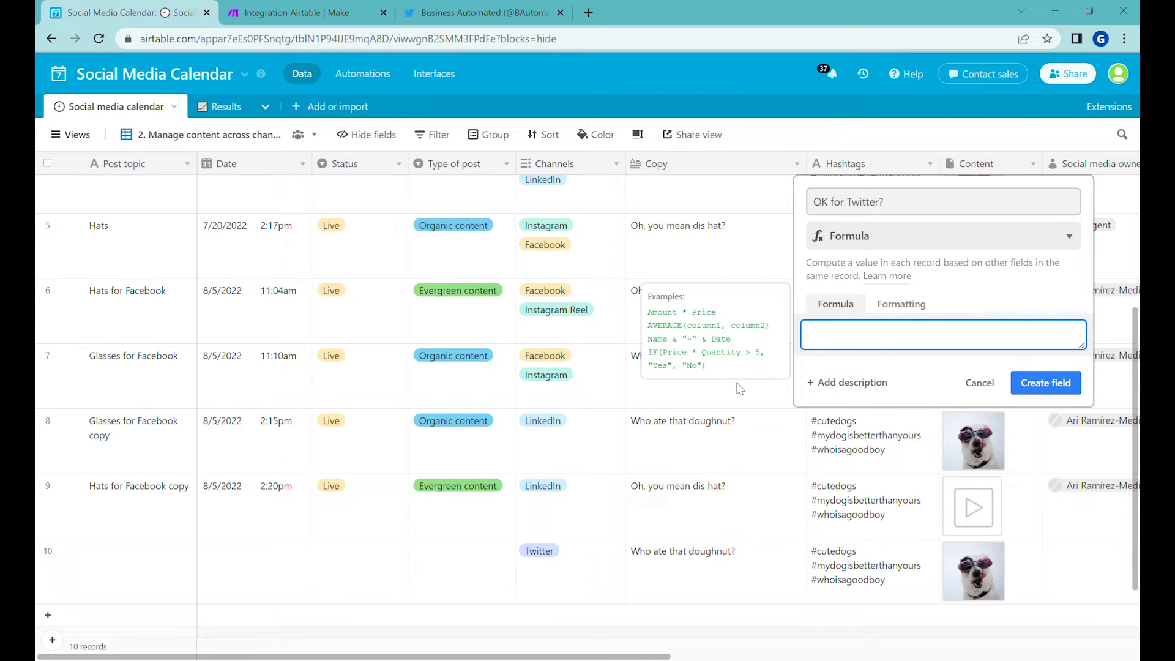
text(LEN)
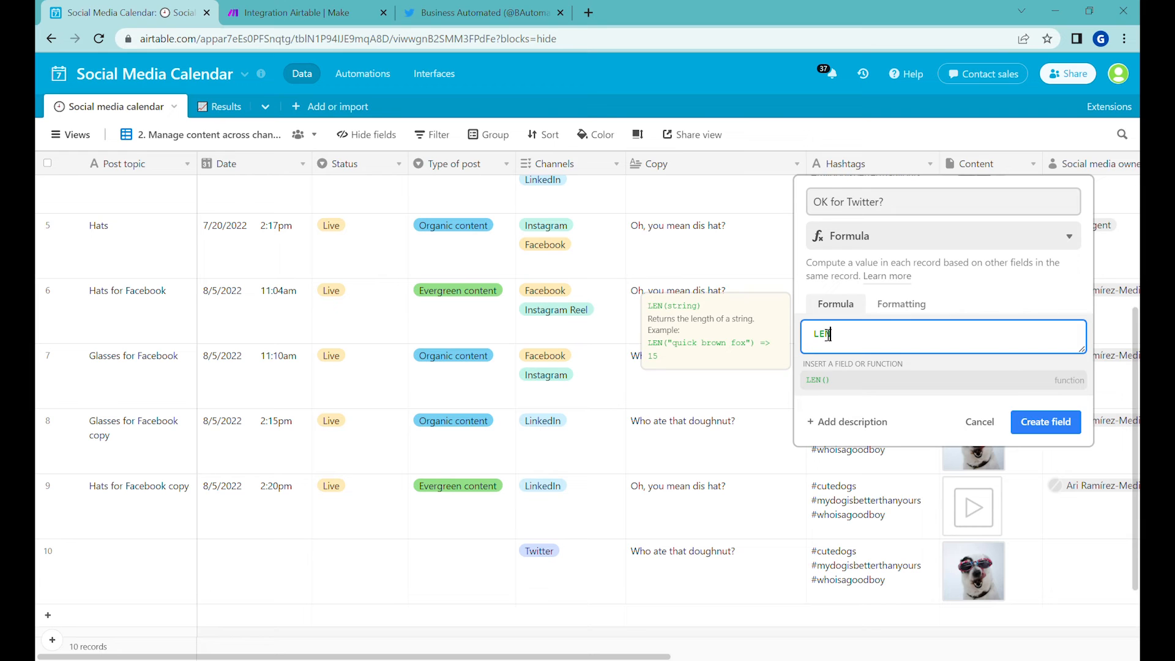
text((Copy)
key(Right)
text(+)
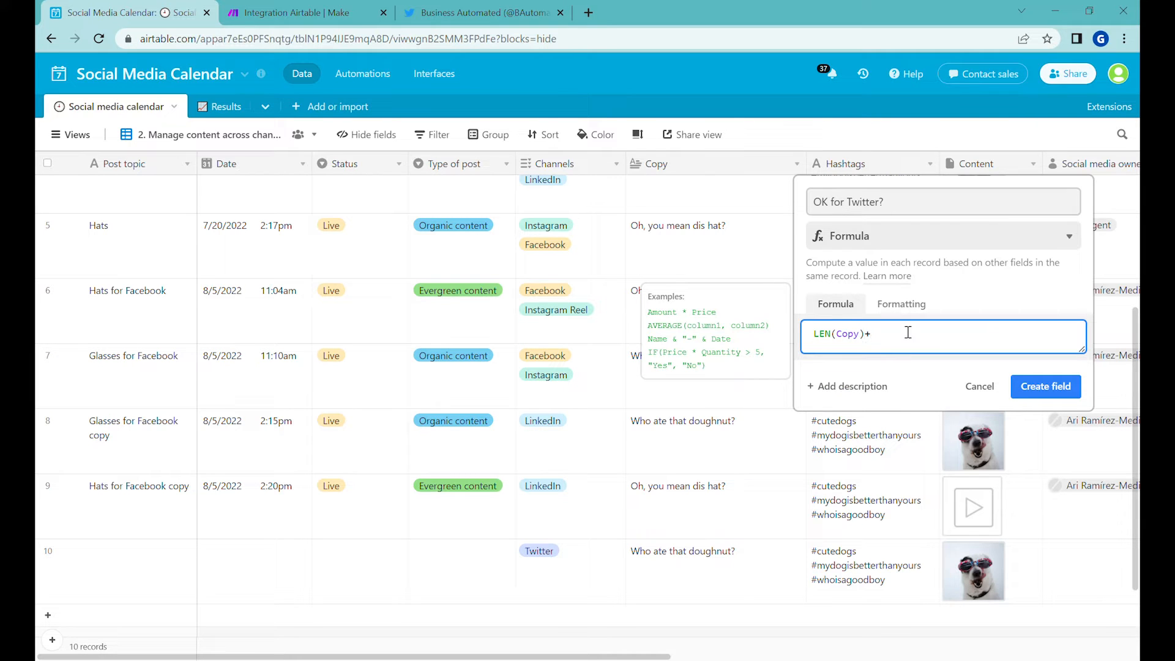
text(LEN()
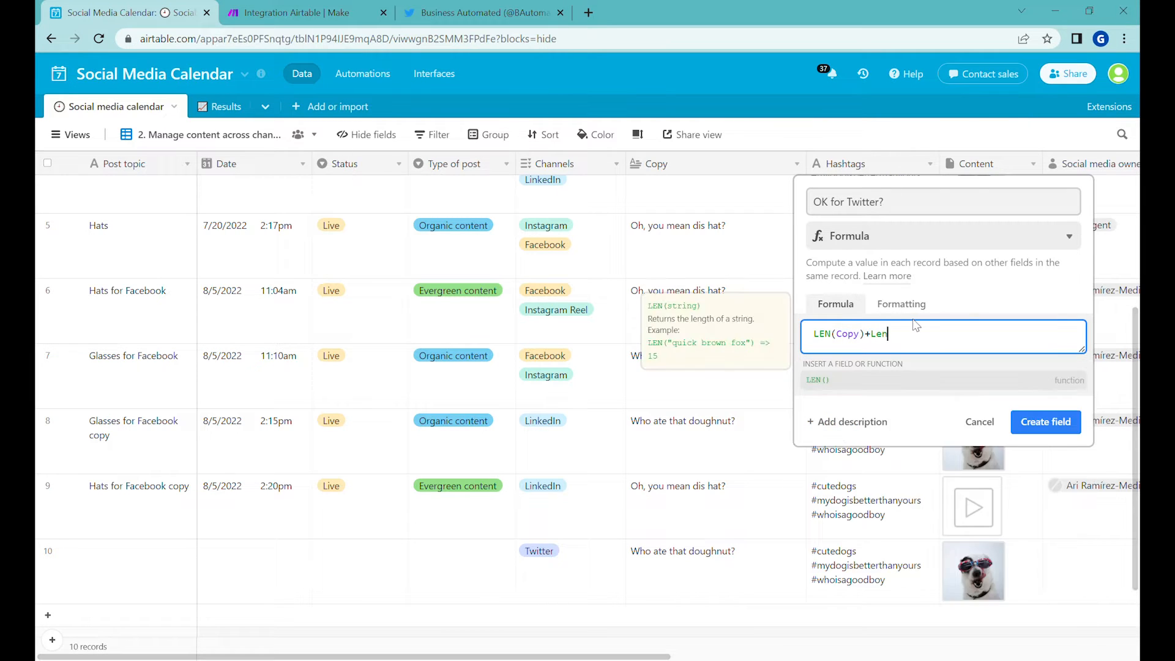
text(Hashtags)
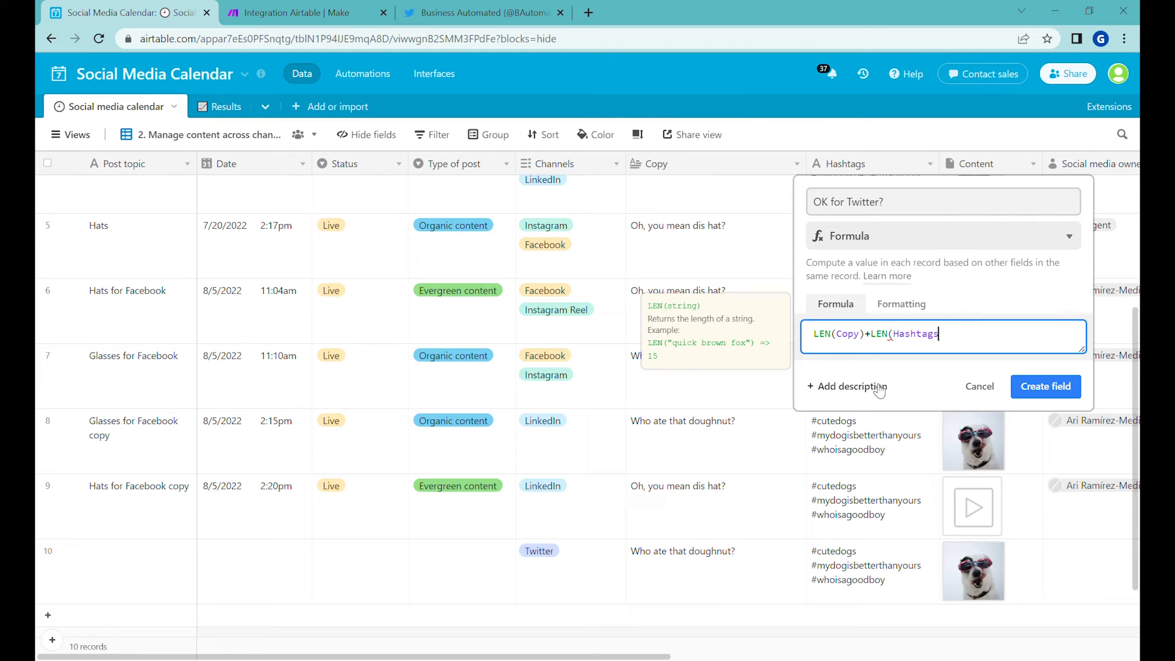
text()+)
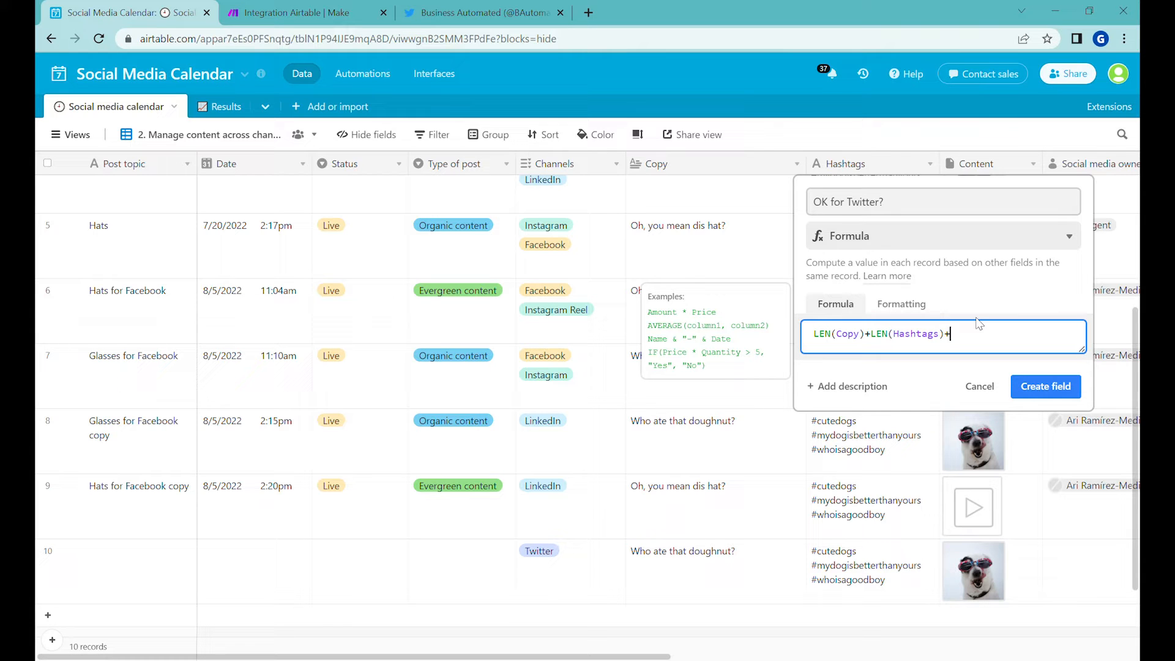
Step: Extend the formula with +IF(Content=BLANK(),0,24) to count attached media, and create the field
text((Content)
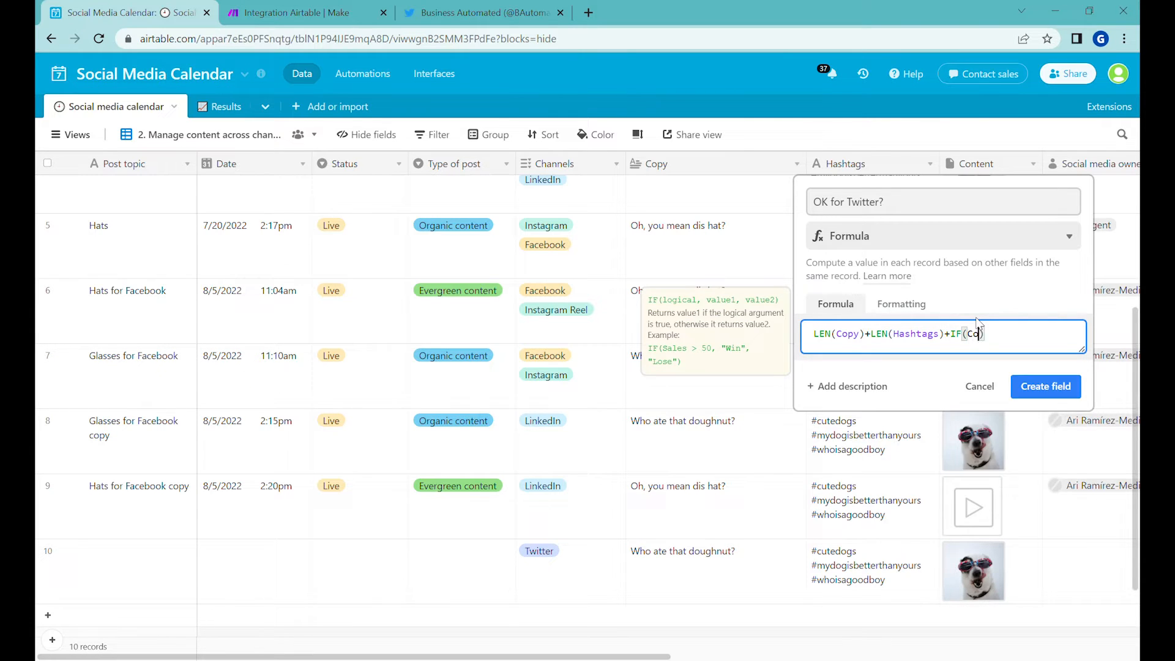
text(=BLANK(),)
text(0, 24)
click(1046, 400)
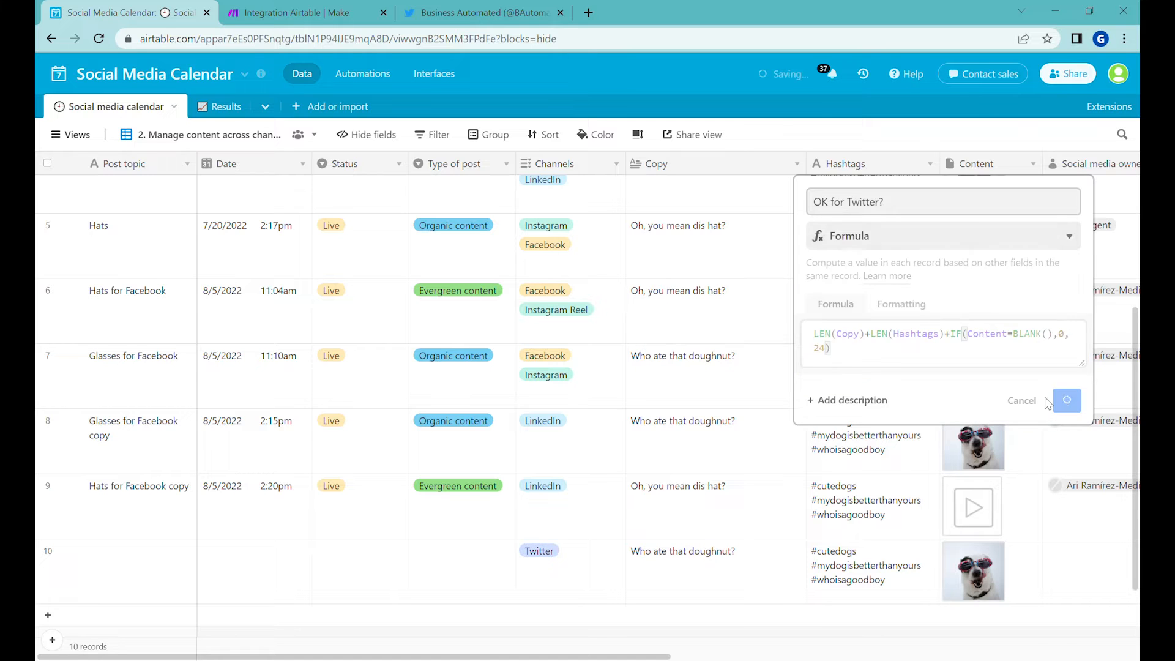
Step: Test the formula by clearing the Twitter record's content attachment, and undo the clearing
click(780, 572)
click(859, 564)
key(Delete)
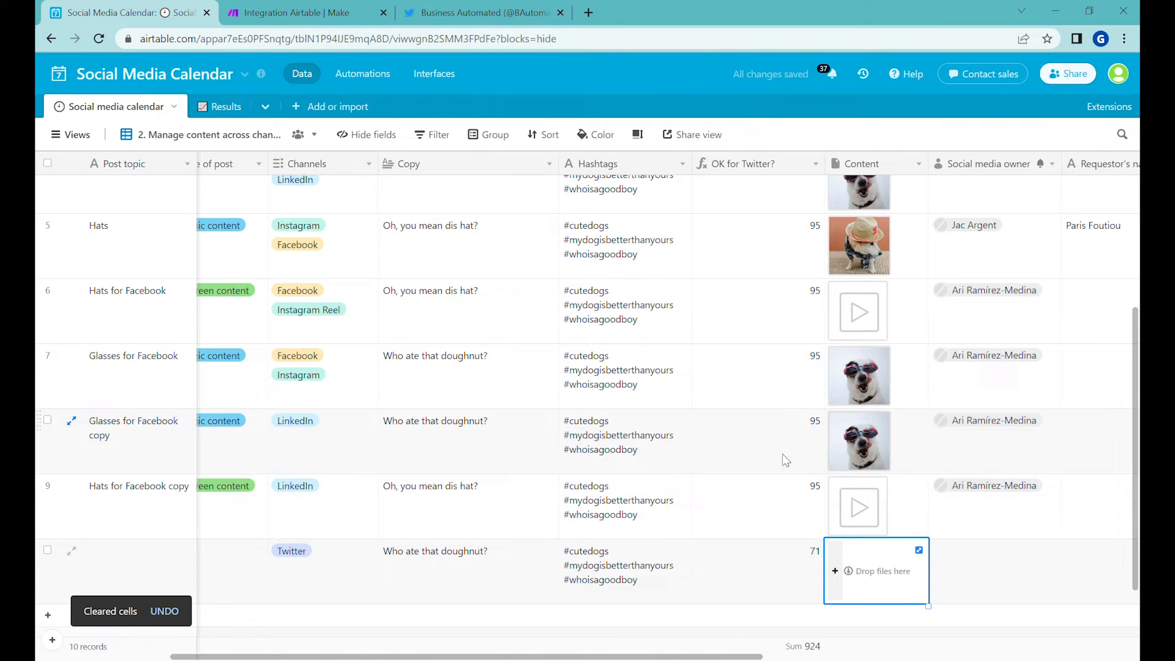
key(ctrl+z)
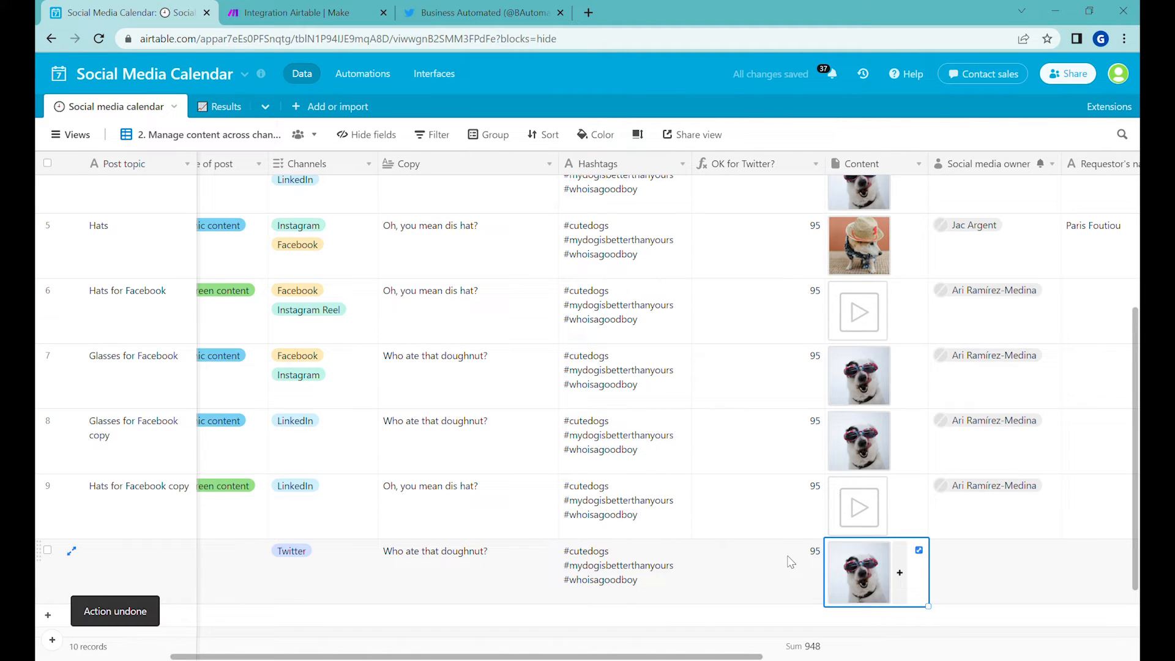
click(789, 559)
Step: Wrap the "OK for Twitter?" formula in an IF that returns "OK" when the total is <280 and "Too long" otherwise, and save it
click(815, 164)
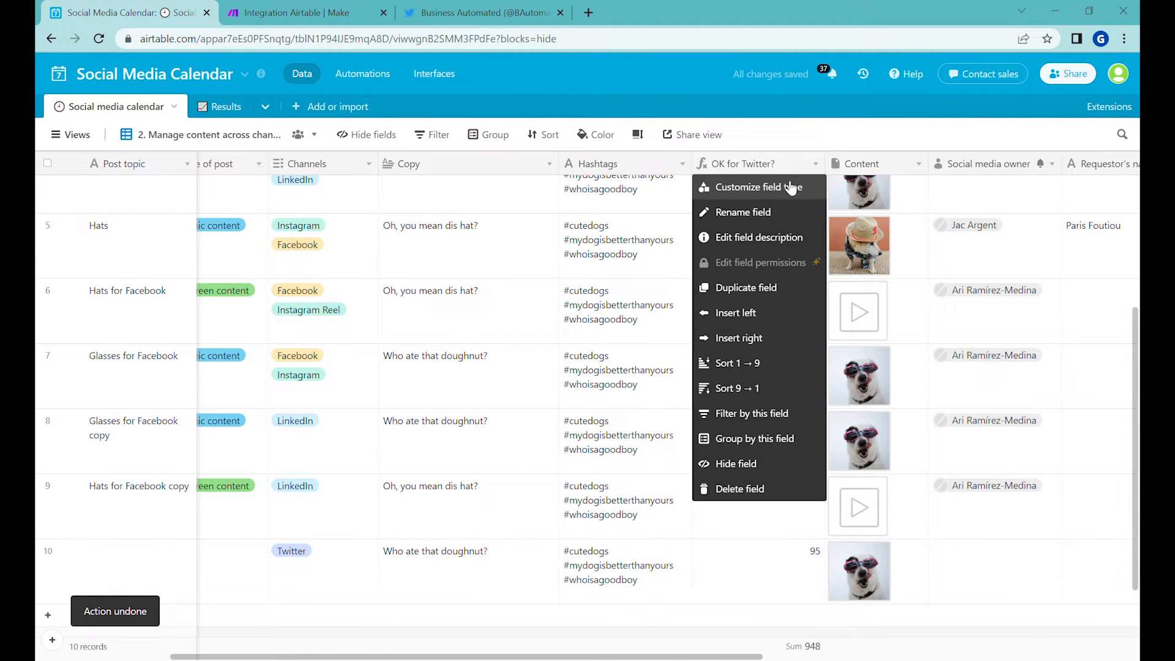
click(780, 188)
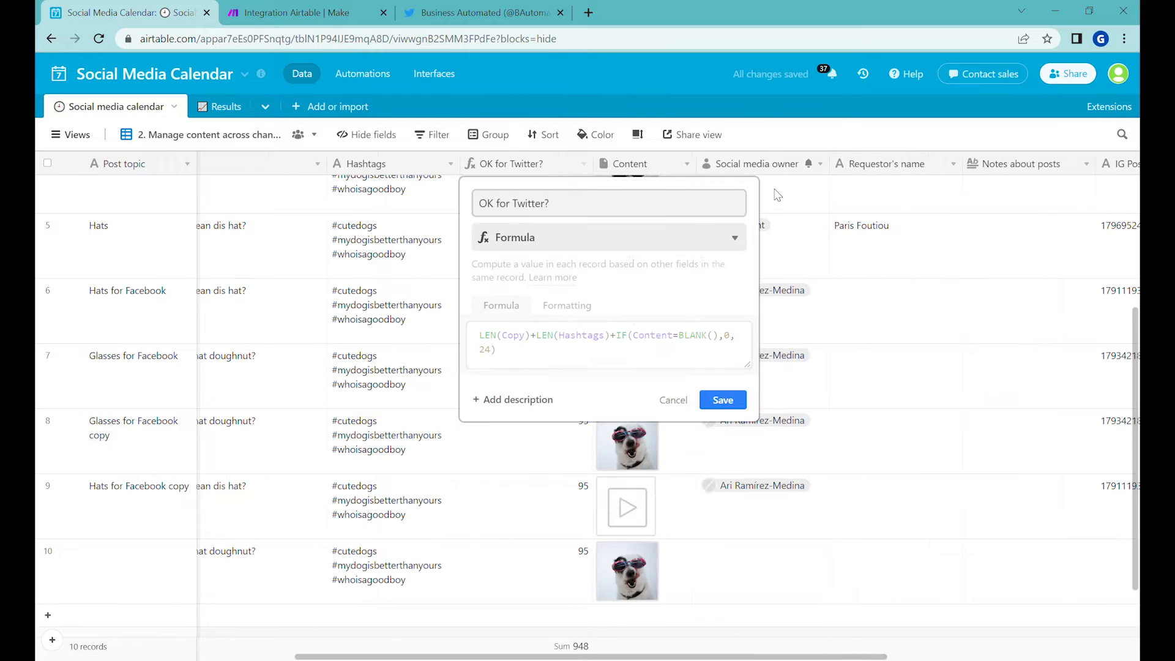
drag(562, 361, 453, 328)
key(ctrl+x)
text(IF()
key(ctrl+v)
text(<)
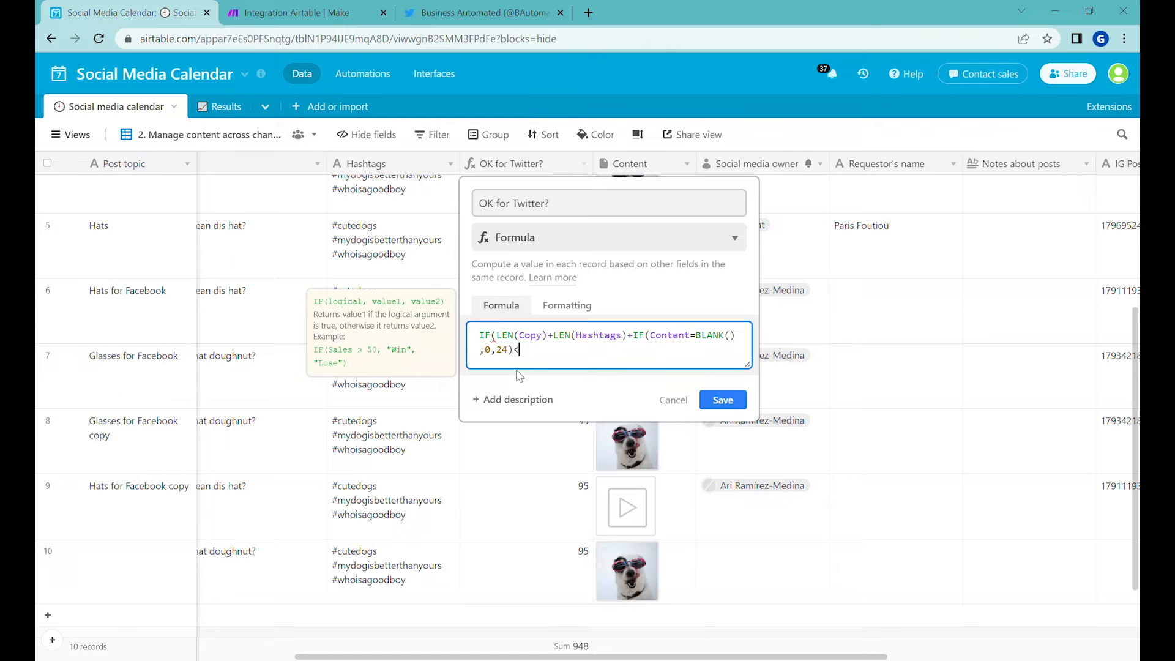
text(280,"OK", "Too long"))
click(728, 401)
click(496, 564)
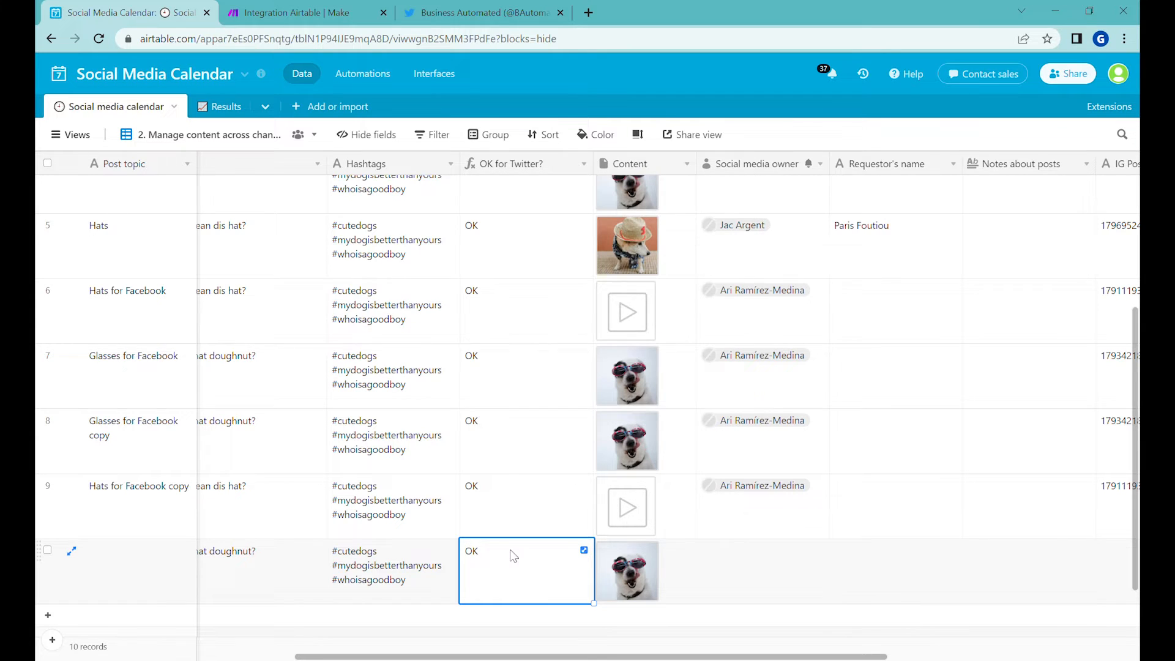
Step: Edit the "OK for Twitter?" formula so its positive result is "OK -" joined with LEN(Copy)+LEN(Hashtags)+IF(Content=BLANK(),0,24)
click(583, 163)
click(546, 191)
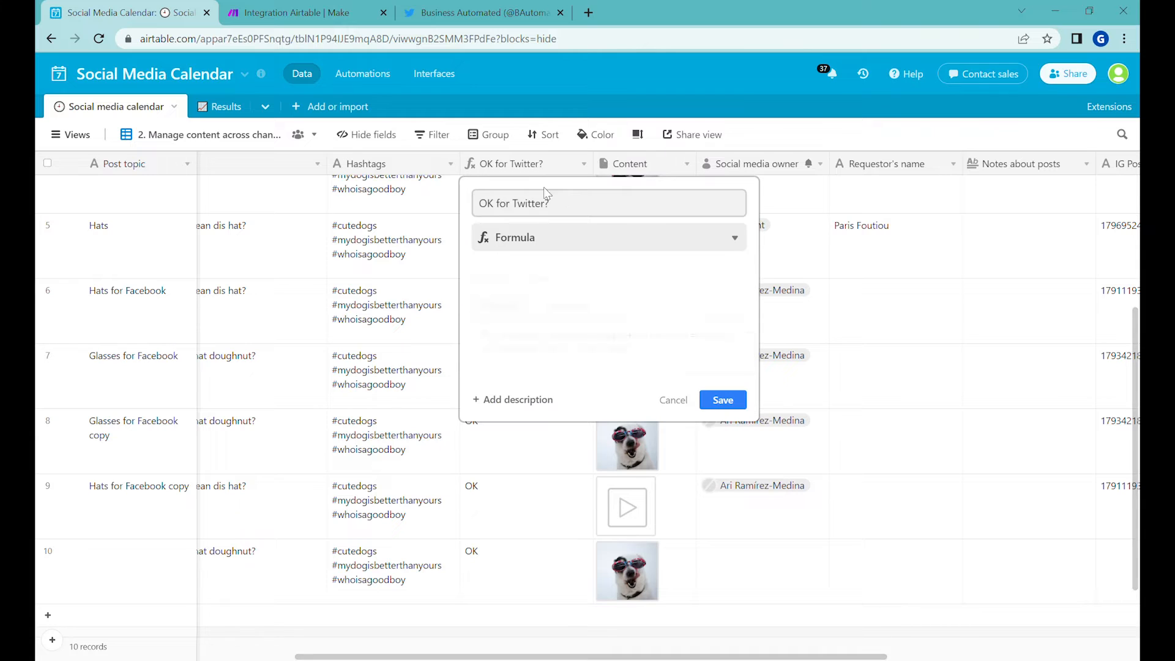
click(567, 359)
text(&()
key(ctrl+v)
key(Up)
key(Left)
key(Left)
key(Left)
key(Left)
key(Left)
key(Left)
key(Left)
key(Left)
text(-)
Step: Join 280-(LEN(Copy)+LEN(Hashtags)+IF(Content=BLANK(),0,24)) to the "Too long " result and save the formula
click(691, 365)
key(Right)
text(&()
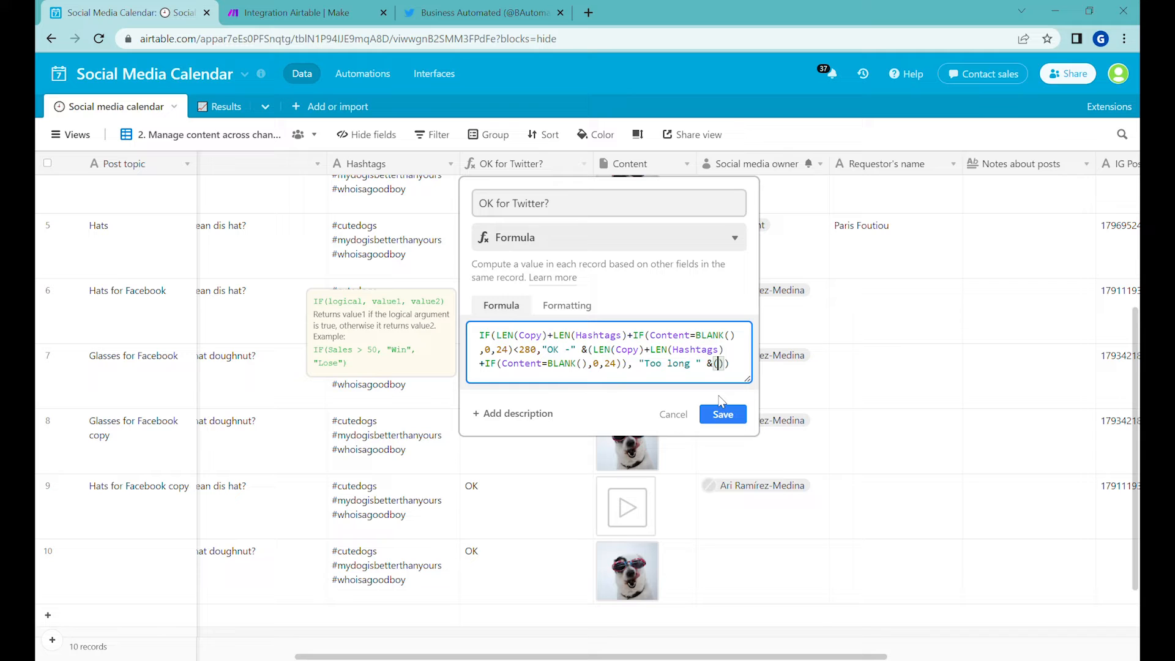
text(280-()
key(ctrl+v)
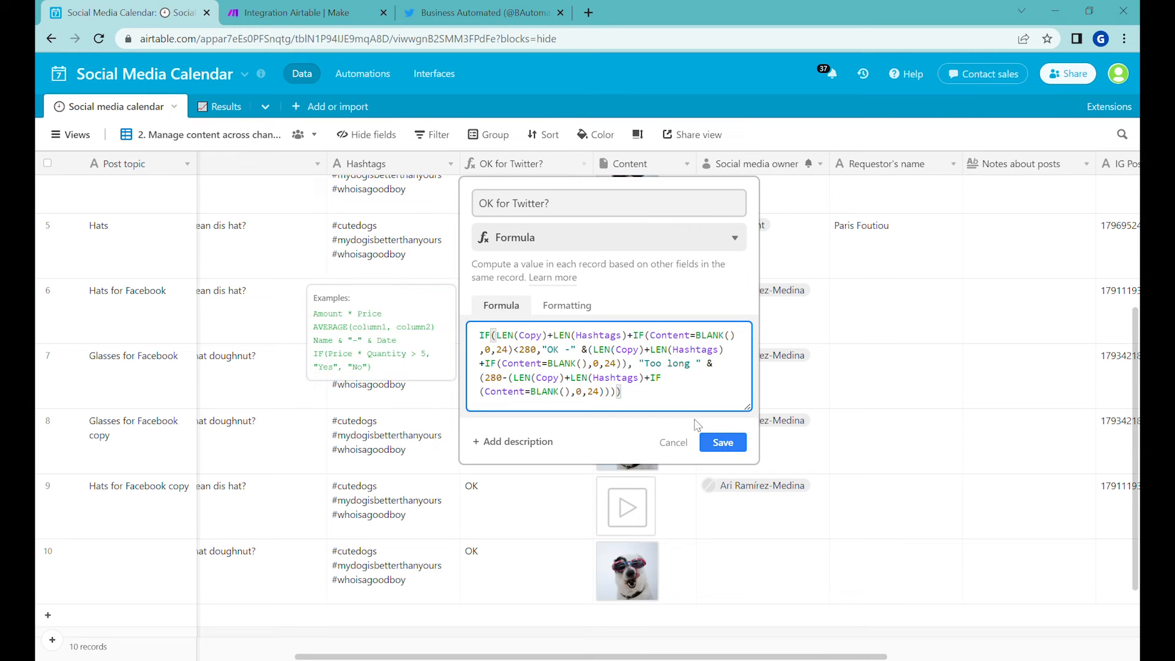
click(741, 450)
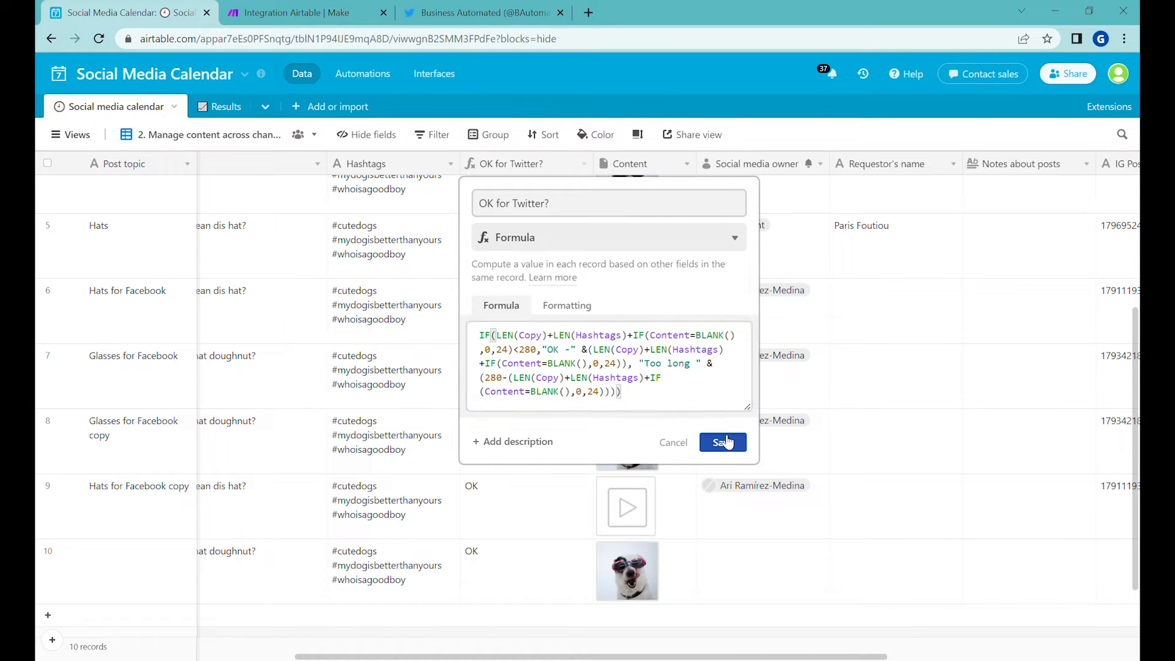
Step: Put a colon after "OK" and "Too long" in the formula's result texts and save the field
click(583, 163)
click(575, 187)
click(694, 363)
text(:)
click(722, 444)
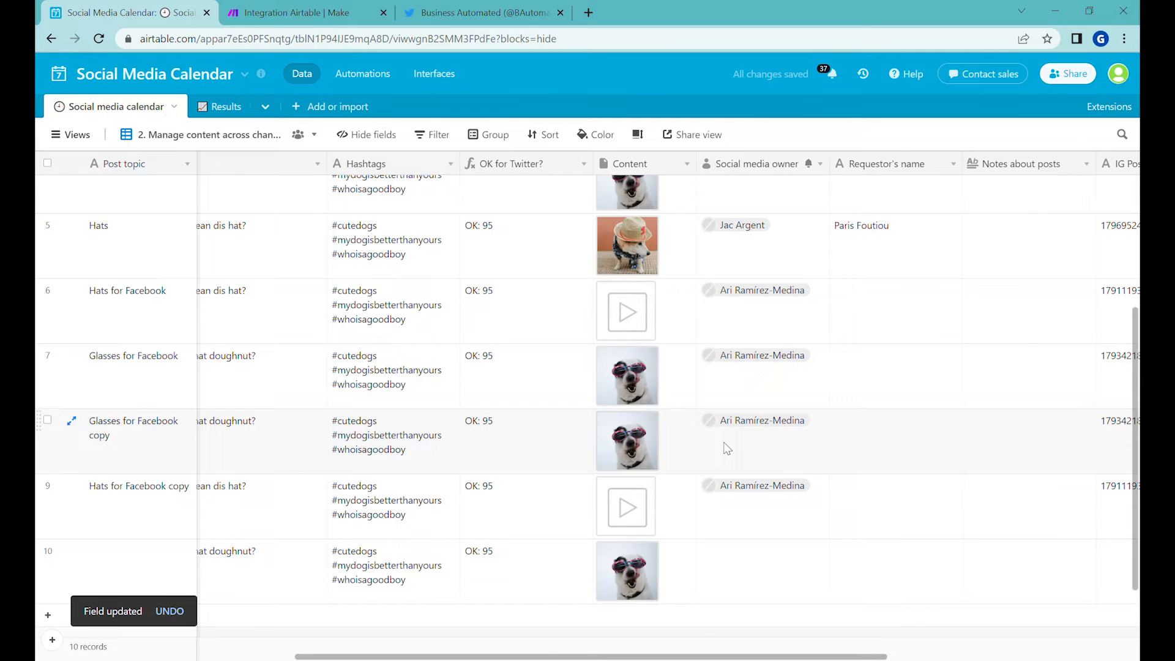
Step: Extend the Twitter record's copy with "I can write more." and repeated lines of "But need to be sure not to write too much as I will run out of characters."
double_click(293, 566)
text(I can write more.)
key(Return)
key(Return)
text(But need to be sure not to write too much as I will run out of characters)
key(ctrl+a)
key(ctrl+c)
key(ctrl+v)
key(ctrl+v)
key(ctrl+v)
click(440, 575)
scroll(440, 563, down, 2)
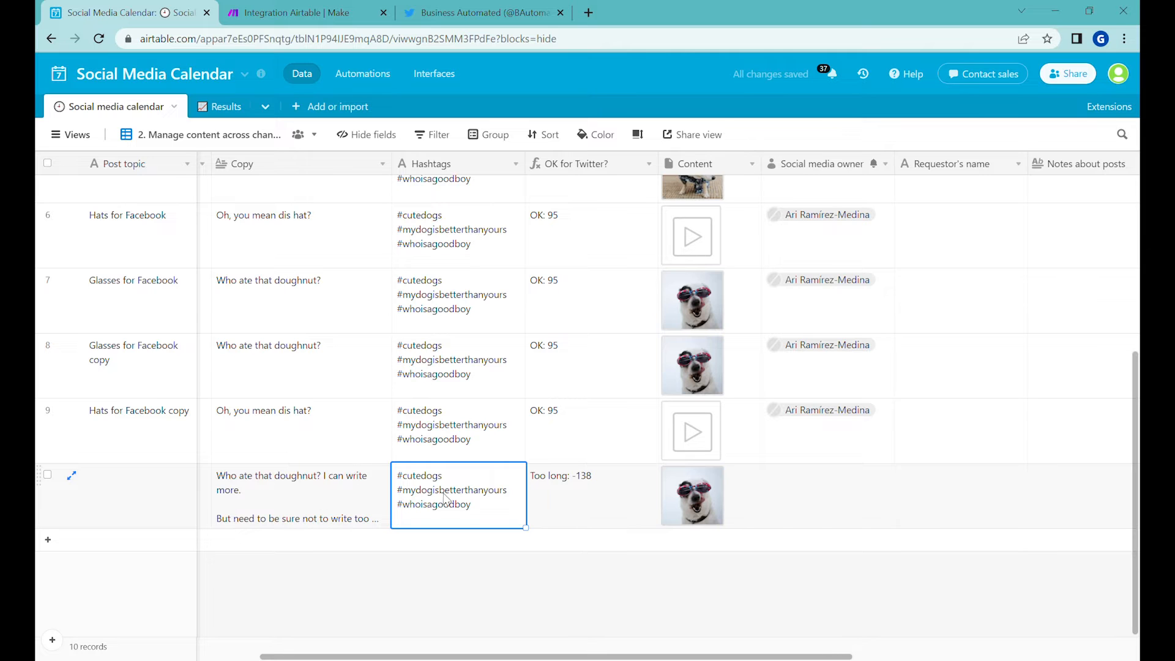
Step: Replace the repeated lines in the Twitter record's copy with "This is automatically posted from Airtable -> Checkout my latest video"
click(324, 495)
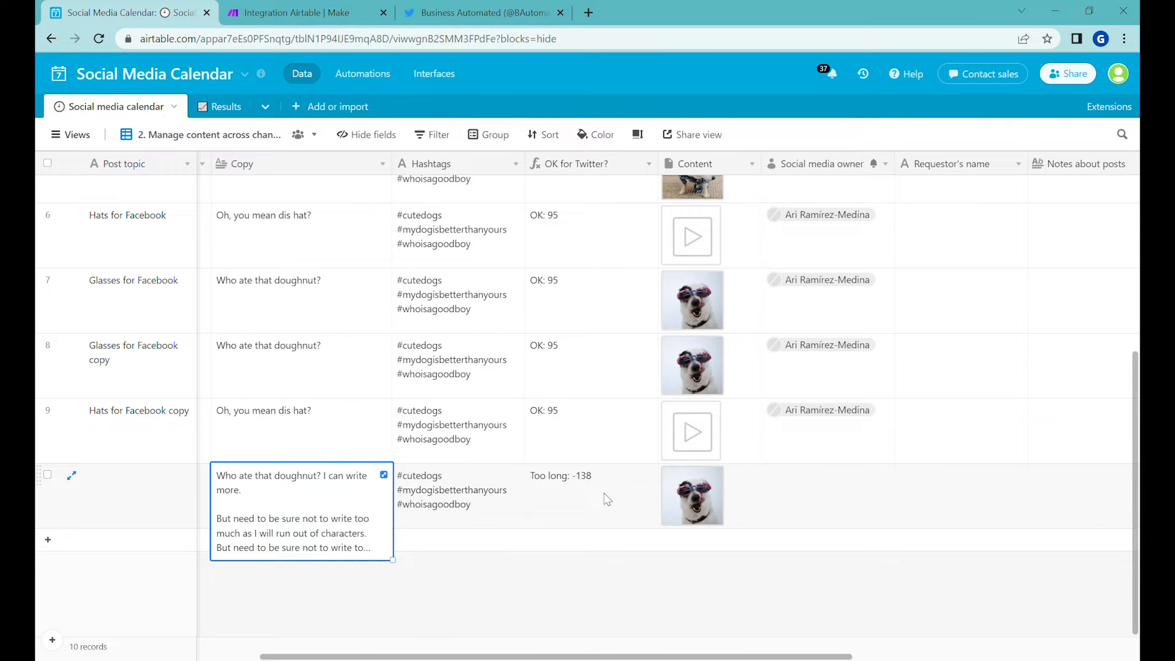
click(383, 475)
drag(475, 463, 401, 324)
key(BackSpace)
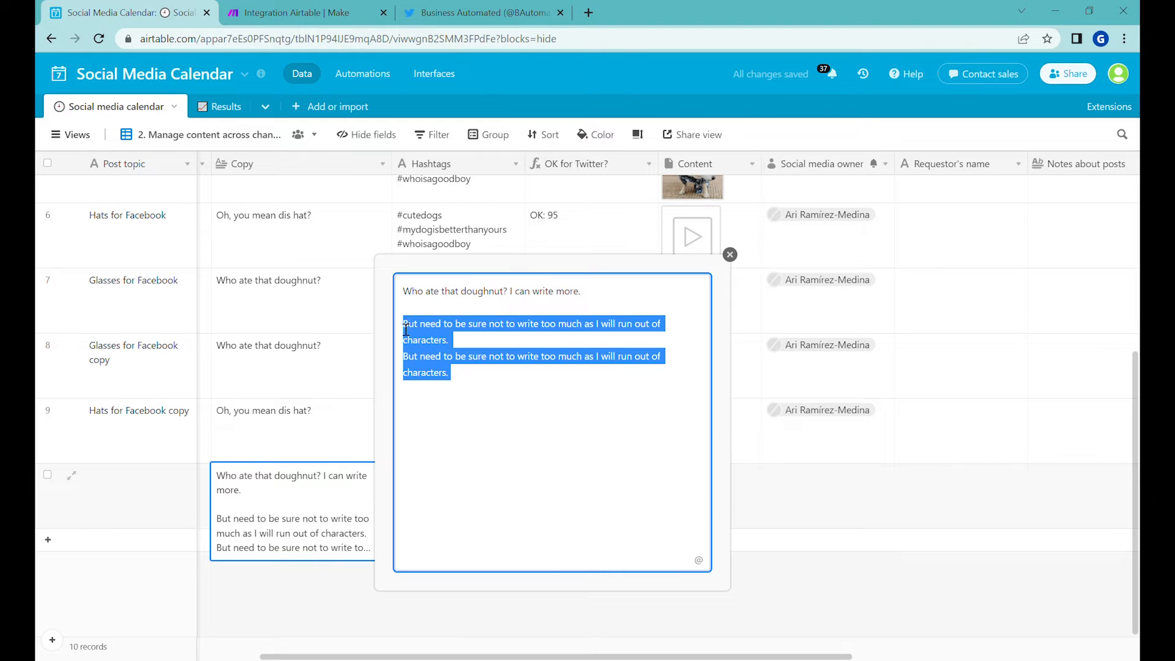
text(This is automatically posted from Airtable -> Checkout my latest )
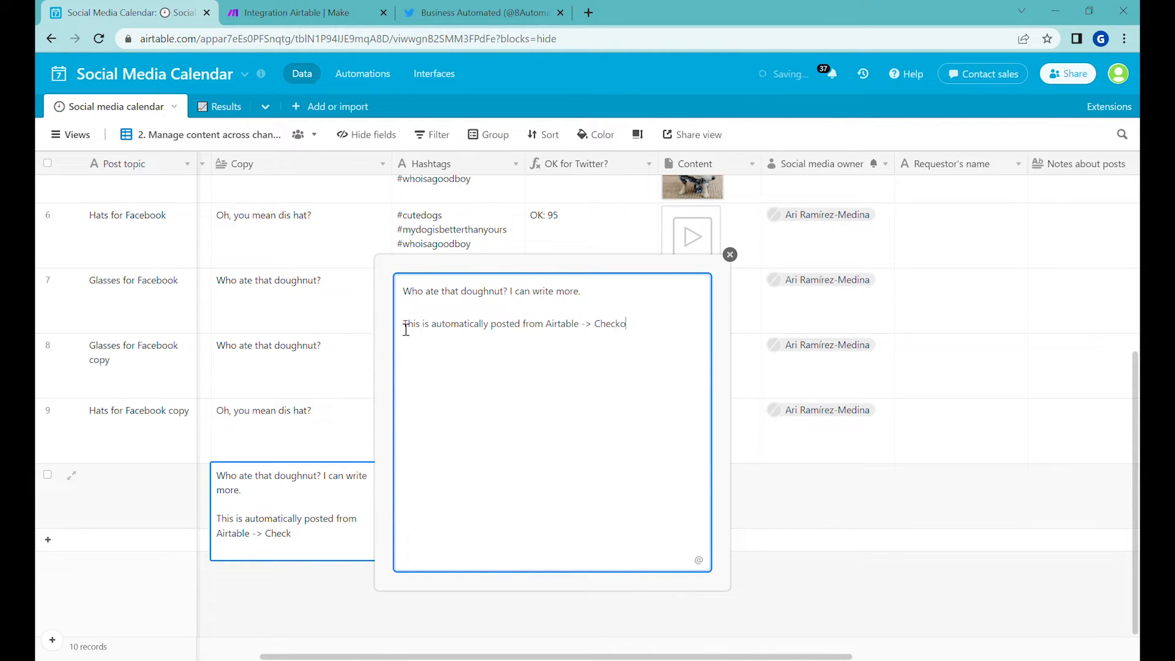
text(video)
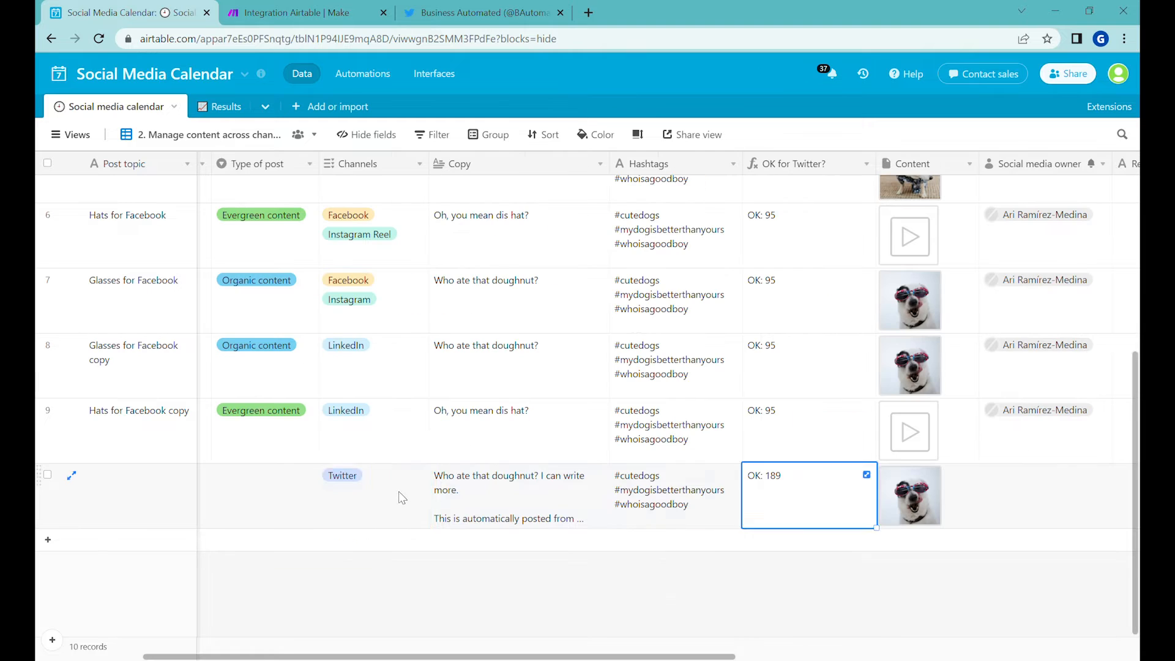
Step: Copy the "Hats for Facebook copy" record's Channels through Content cells and paste them into two new records below
drag(402, 496, 887, 490)
drag(401, 436, 849, 447)
key(ctrl+c)
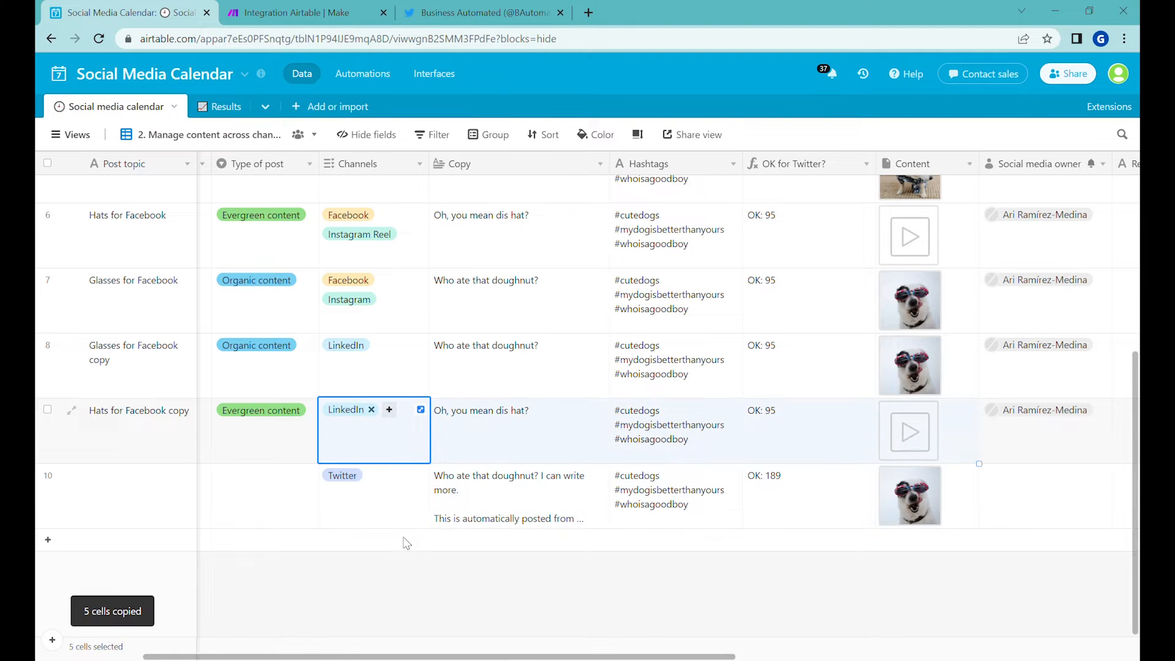
click(405, 539)
key(ctrl+v)
click(374, 541)
key(ctrl+v)
Step: Remove the attachment from the last new record and set its copy to "This is automated text tweet"
click(911, 560)
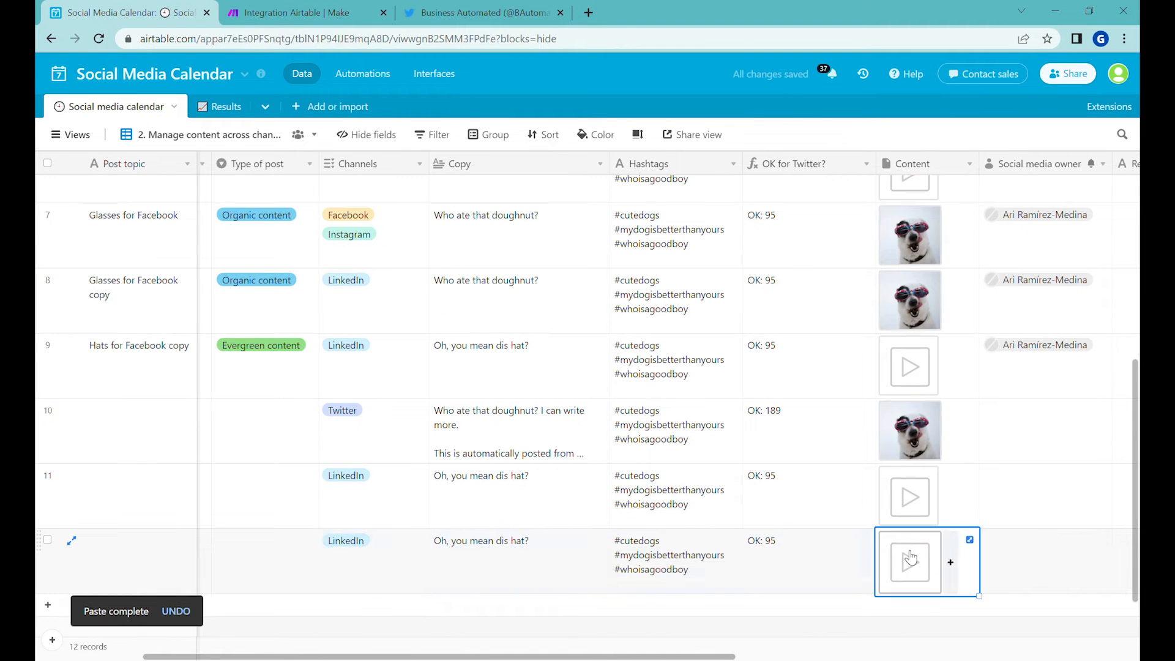
key(Delete)
double_click(559, 561)
text(This)
key(ctrl+a)
text(This is automated Te)
key(BackSpace)
key(BackSpace)
text(text tweet)
Step: Replace the text-only tweet record's hashtags with "#automation posting tweets from Airtable"
double_click(709, 564)
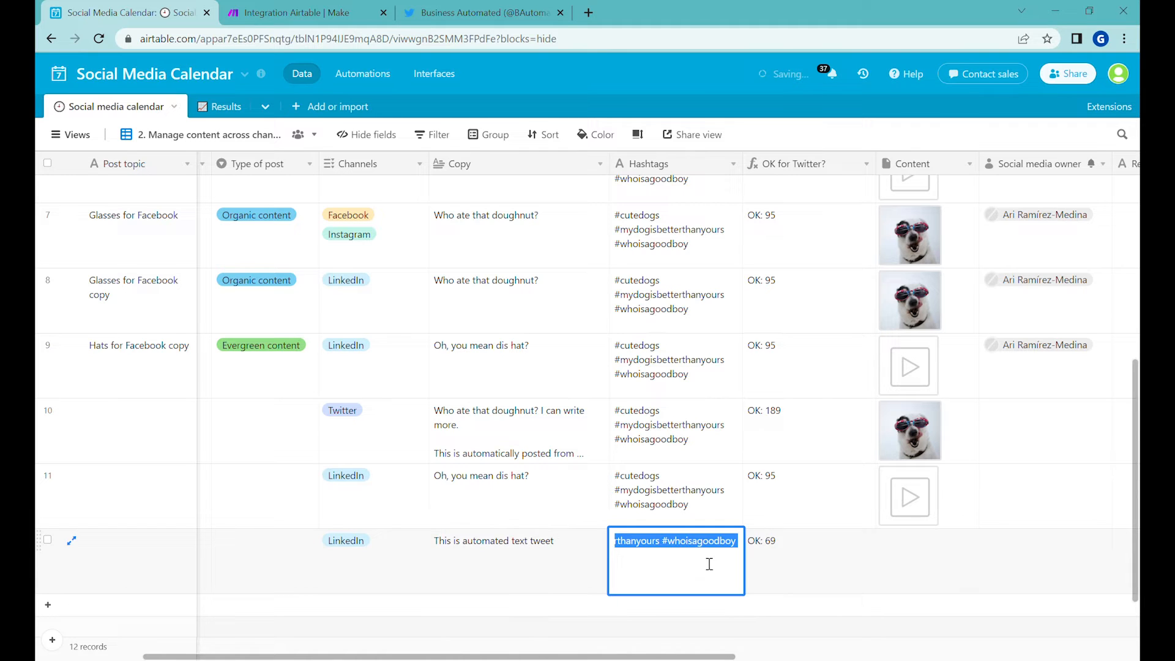
text(#automation posting tweets from Airtable)
click(770, 541)
Step: Fill the Twitter channel down through the last three records so that both newly pasted posts use it
click(648, 563)
click(360, 560)
click(380, 425)
drag(429, 463, 429, 578)
drag(610, 656, 504, 657)
click(715, 428)
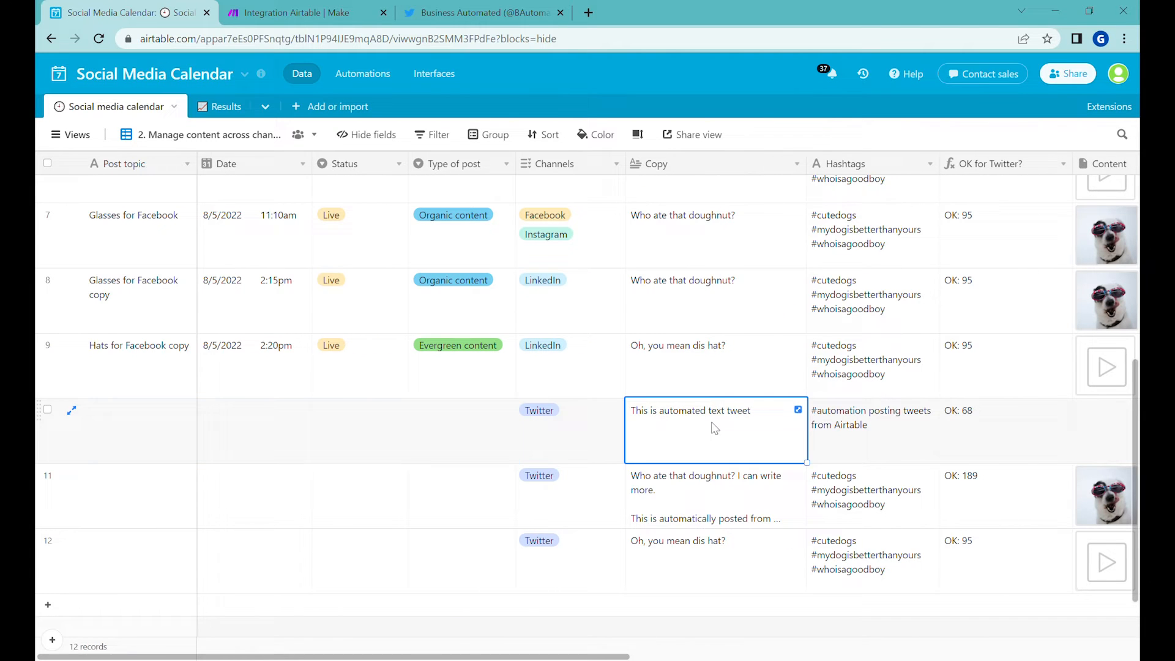
Step: Schedule the text-only tweet record for 8/13/2022 at 11:00am and set its status to Approved
double_click(243, 431)
click(361, 502)
click(369, 390)
click(352, 435)
click(352, 435)
click(343, 571)
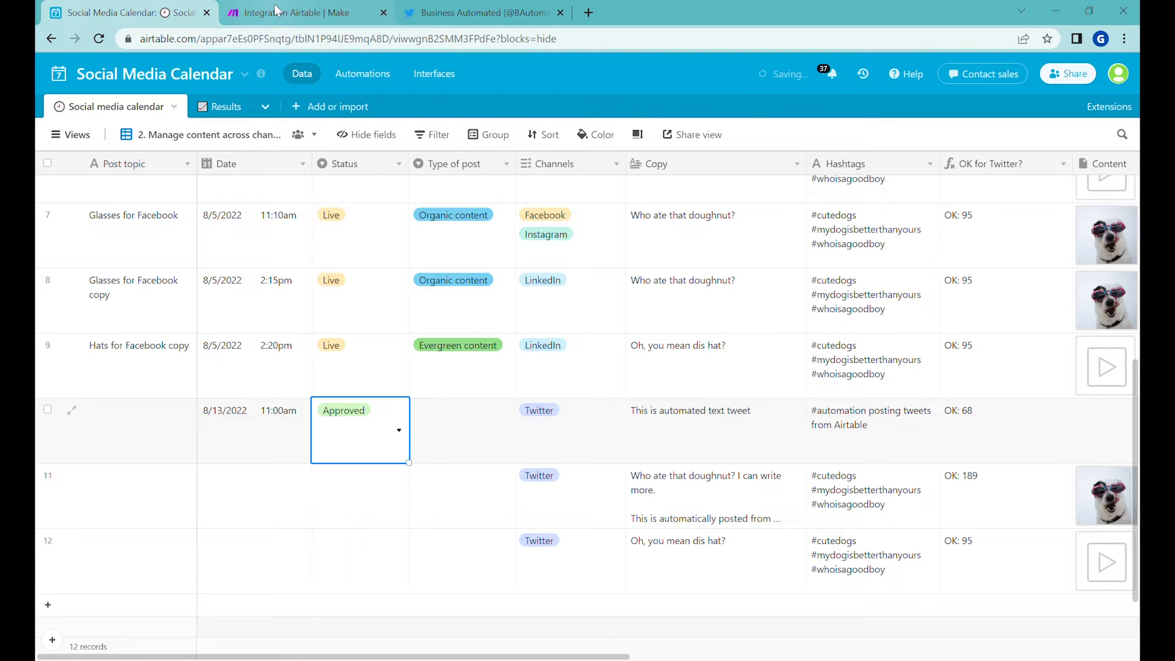
Step: Switch to Make and open the Integration Airtable scenario for editing
click(309, 11)
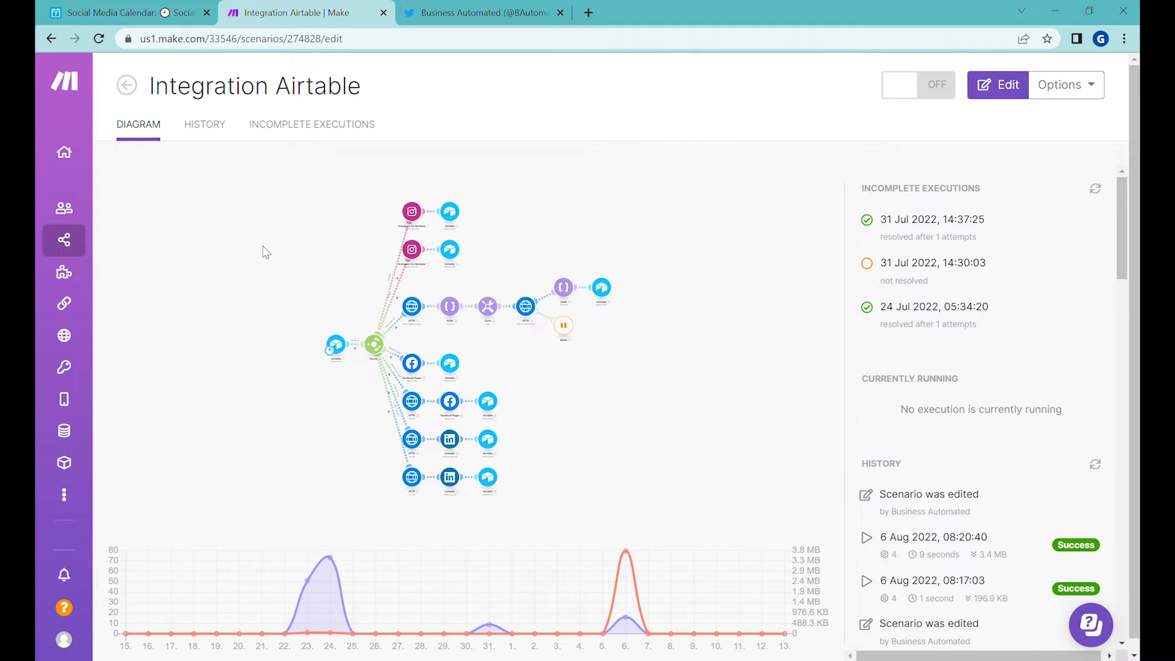
click(591, 402)
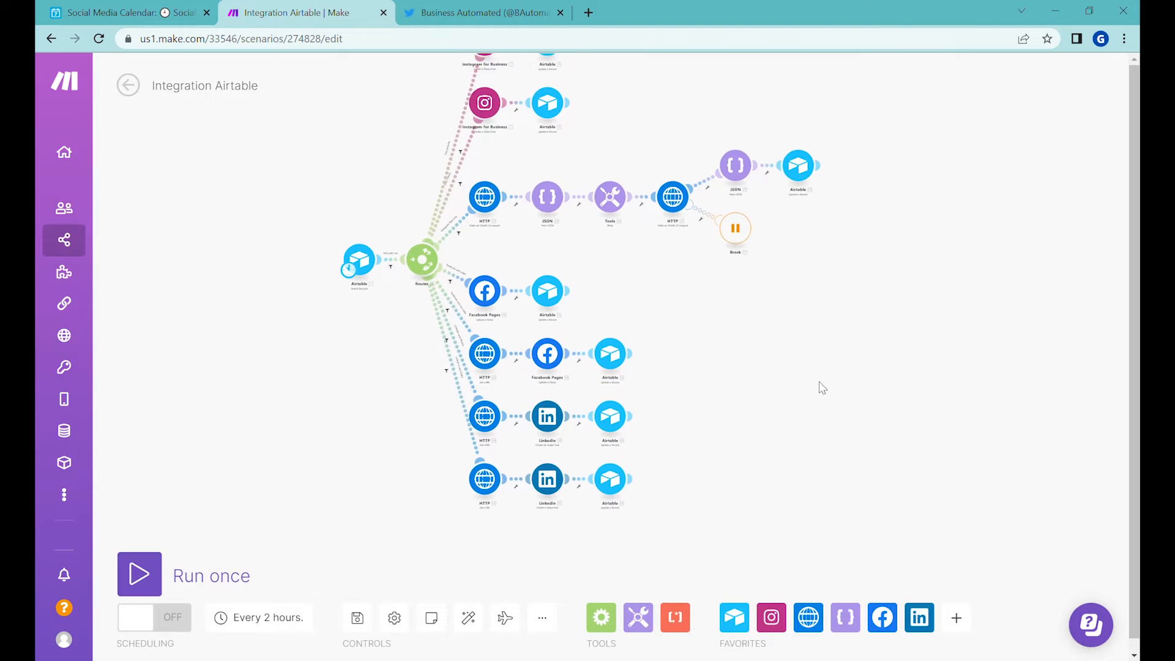
scroll(513, 460, up, 2)
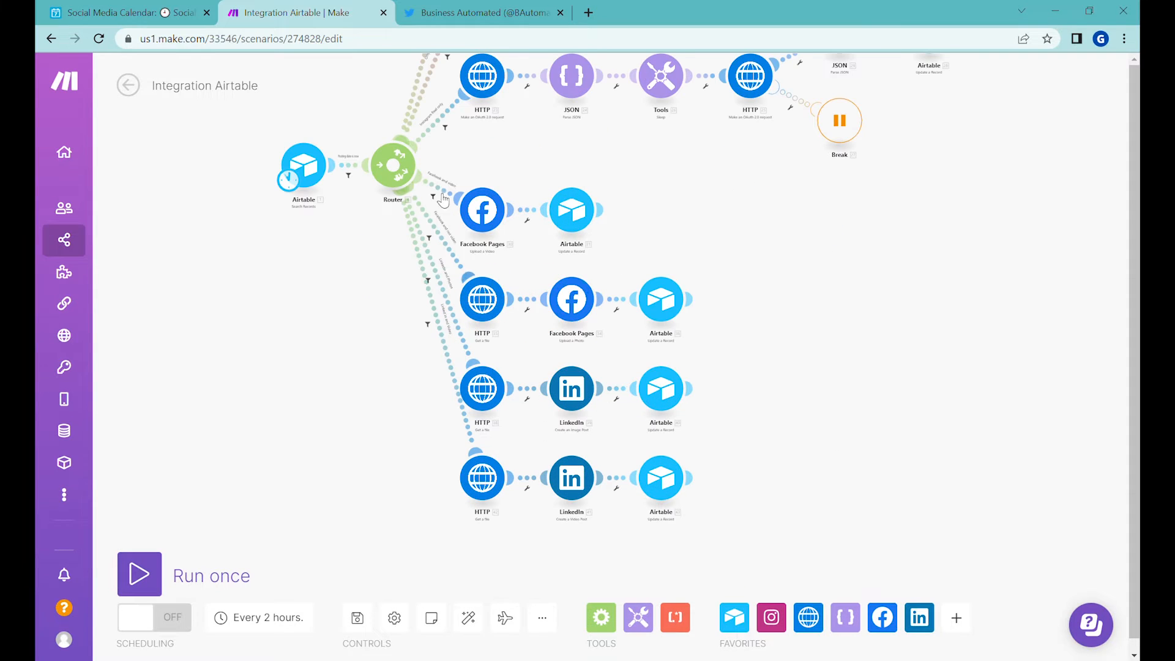
drag(883, 443, 957, 371)
drag(849, 283, 974, 394)
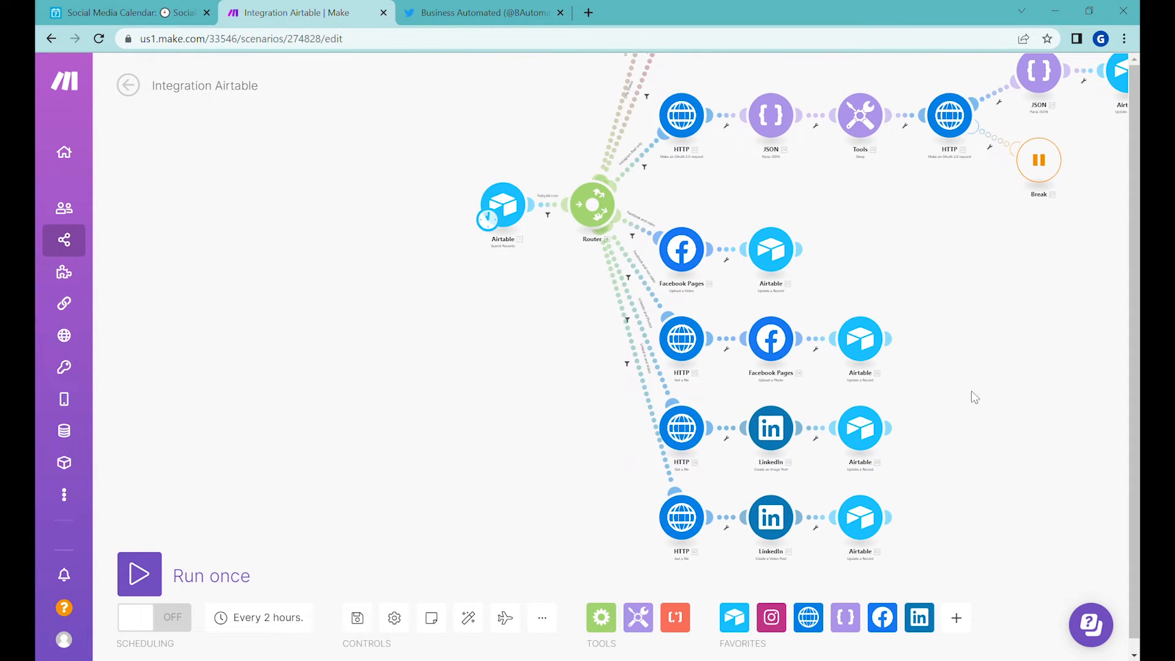
Step: Unlink the Airtable Search Records module from the router and run the scenario once
right_click(552, 206)
click(589, 243)
scroll(471, 315, up, 2)
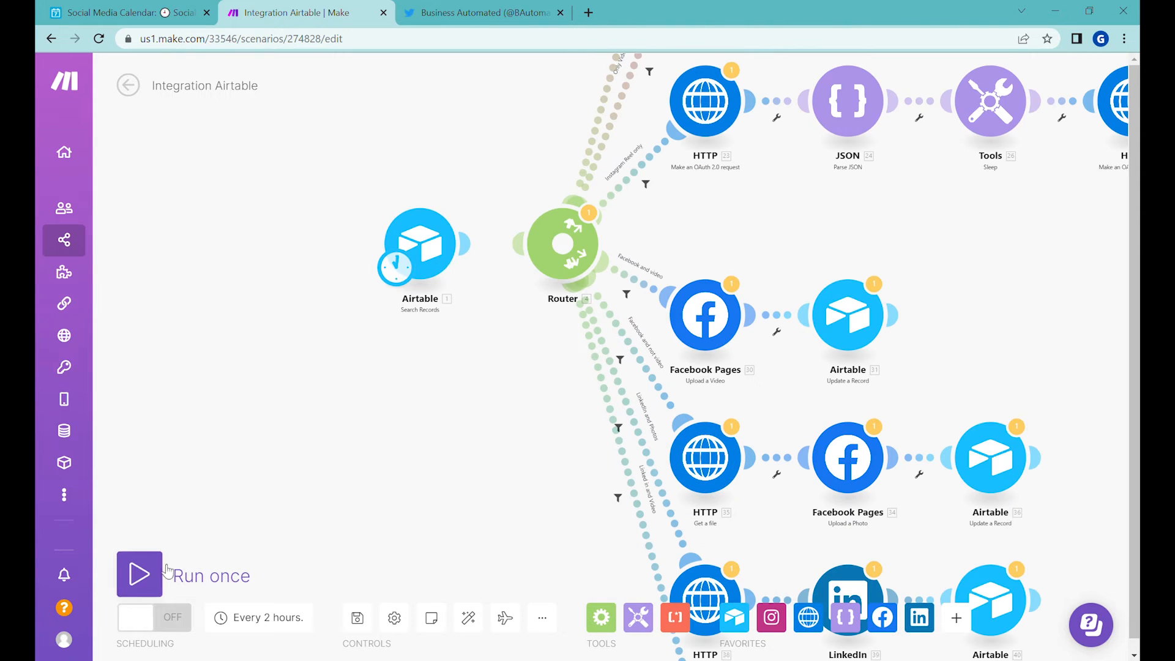
click(123, 584)
Step: Examine the Airtable search's output bundle, including its Channels array, and reconnect the module to the router
click(412, 330)
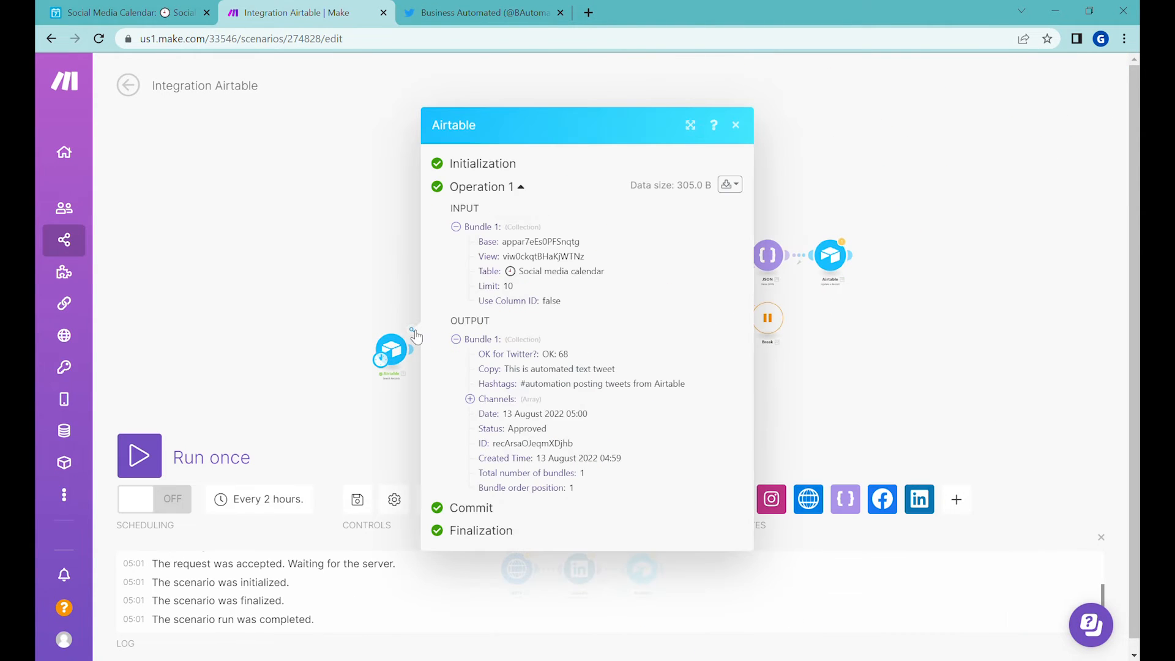
click(503, 399)
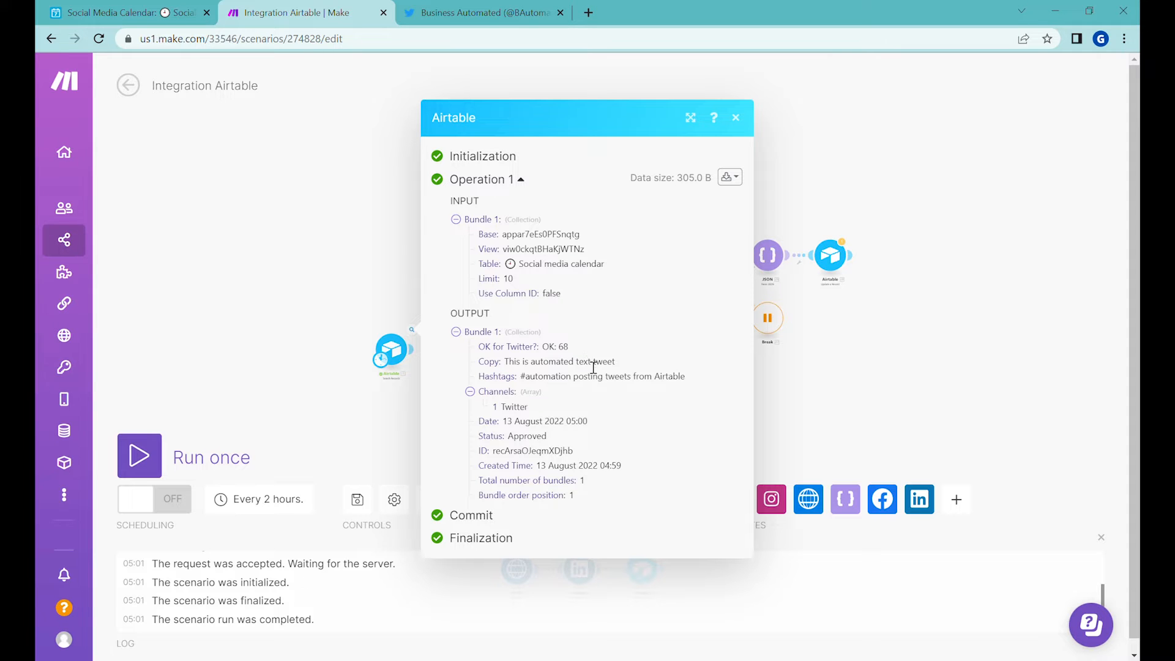
click(393, 420)
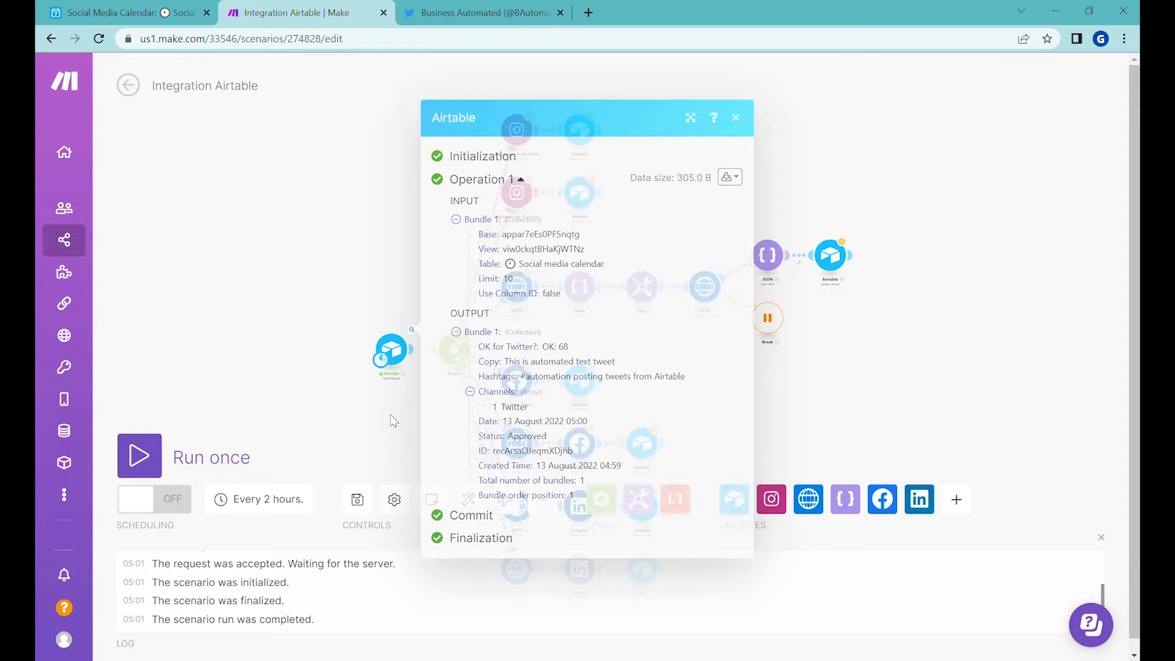
scroll(448, 392, up, 5)
scroll(455, 259, down, 3)
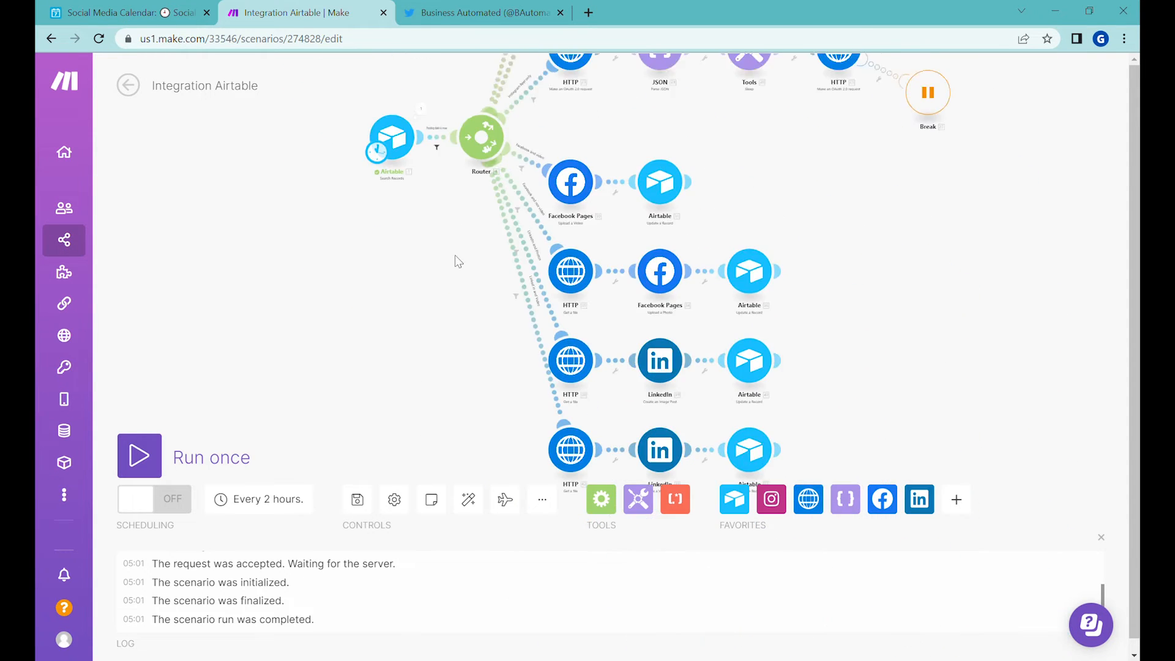
Step: Add a Twitter Create a Tweet module and attach it to the router as a new route below the LinkedIn routes
click(954, 501)
text(twitter)
click(980, 418)
click(986, 216)
drag(988, 221, 476, 373)
drag(439, 370, 565, 450)
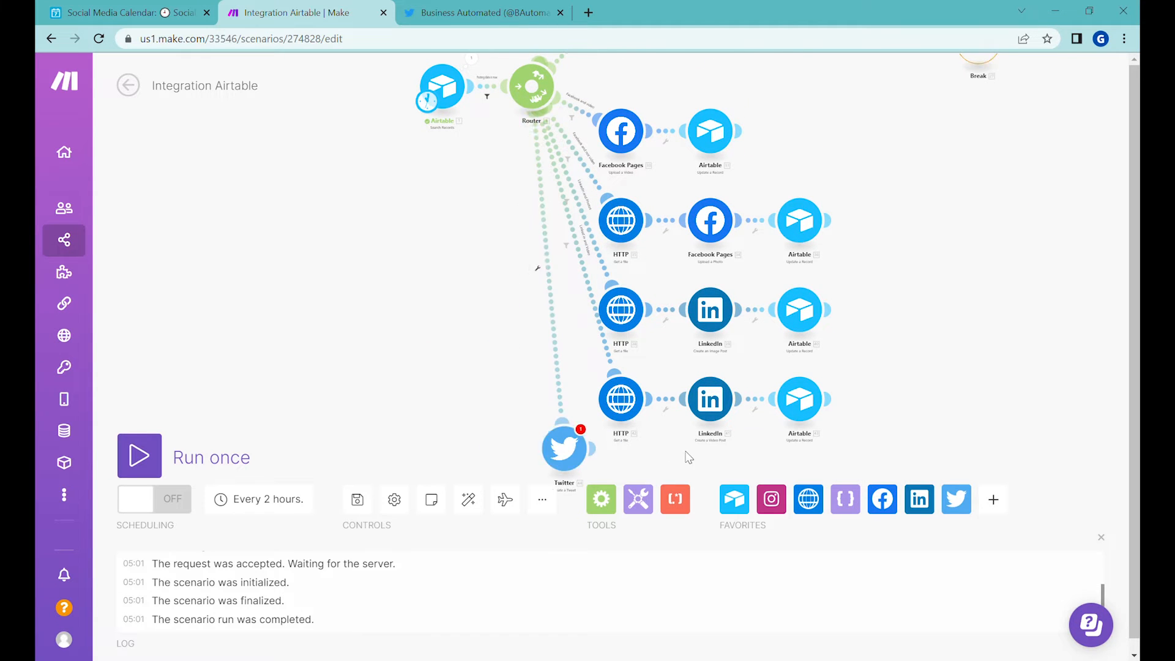
drag(687, 457, 699, 380)
drag(576, 373, 585, 430)
Step: Set up a filter labelled "Twitter" on the new route, requiring the Channels array to contain "Twitter"
click(558, 222)
click(648, 257)
click(410, 298)
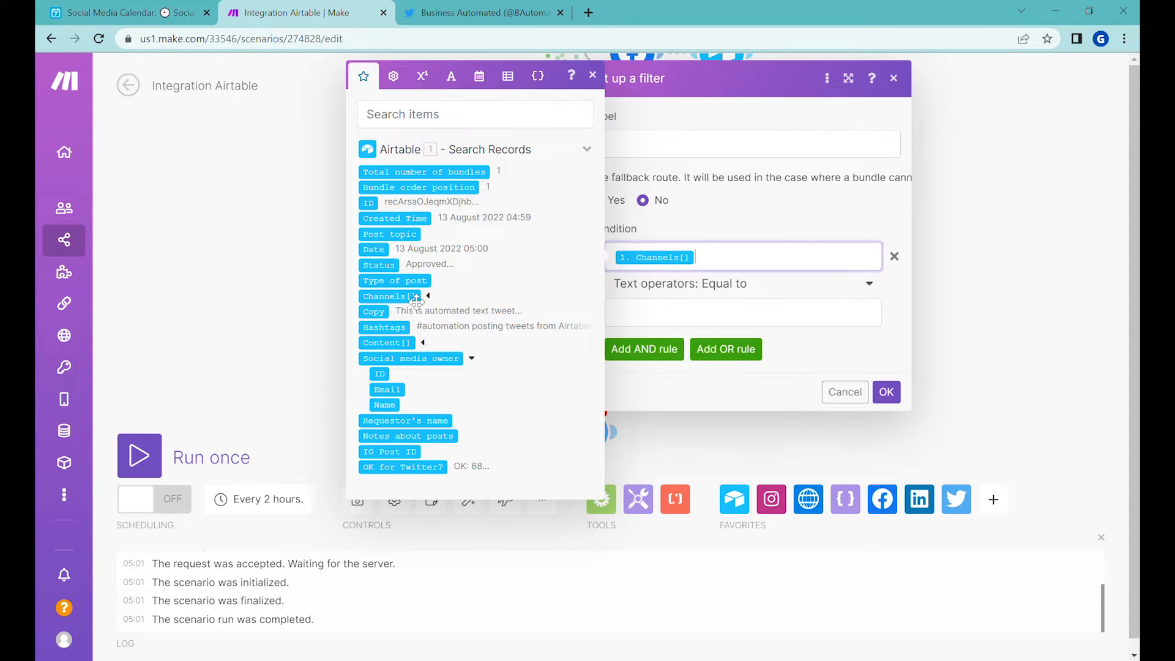
click(666, 291)
text(con)
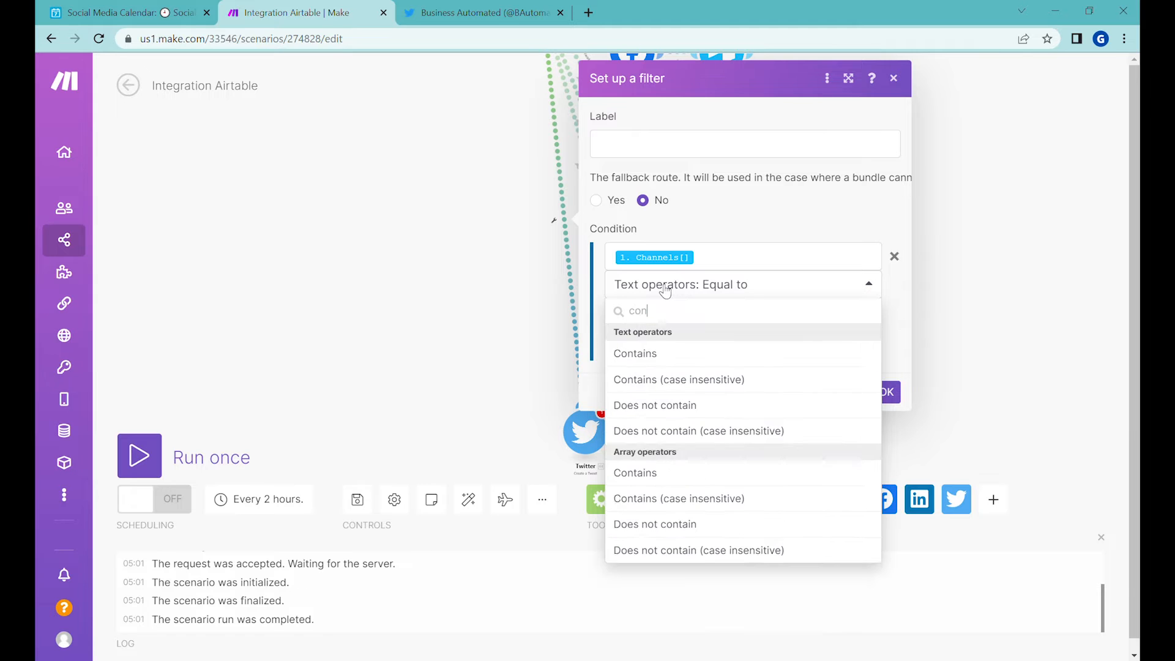
click(664, 474)
click(647, 330)
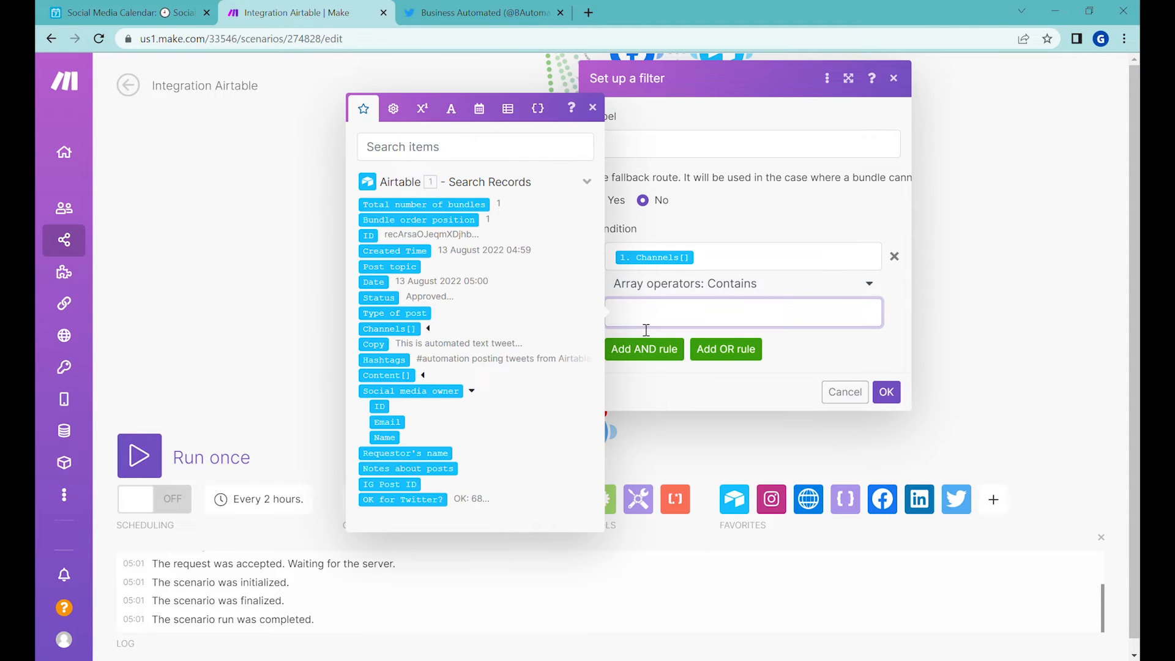
text(Twitter)
click(636, 154)
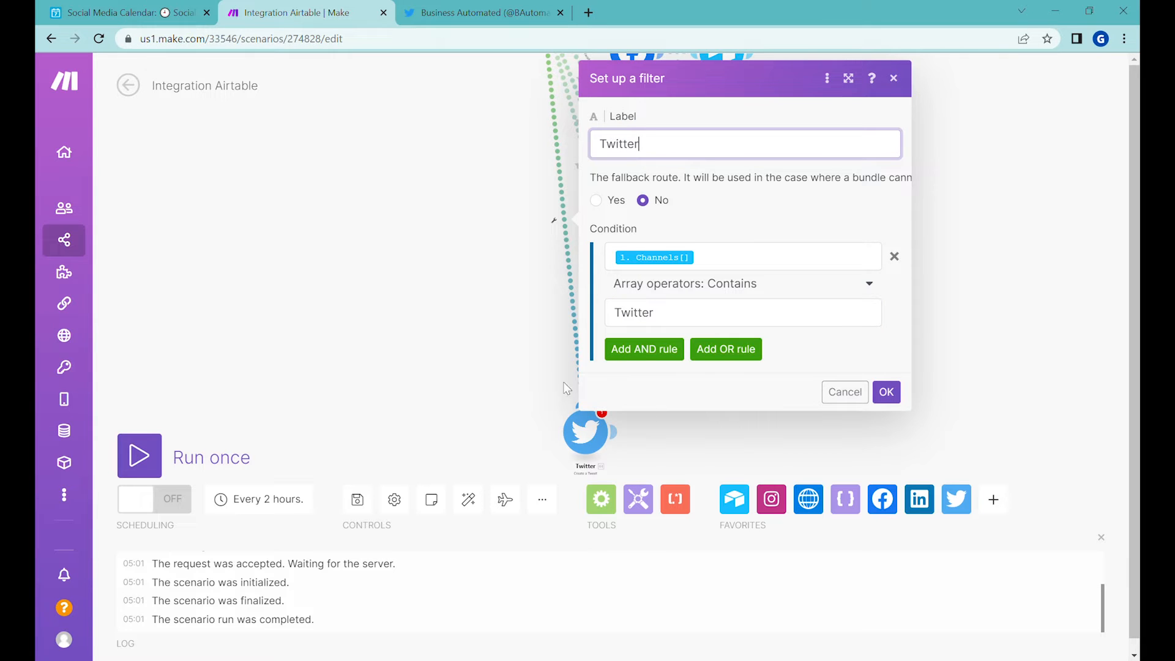
Step: Add an AND rule requiring the Content array length to be less than 1, and save the filter
click(658, 359)
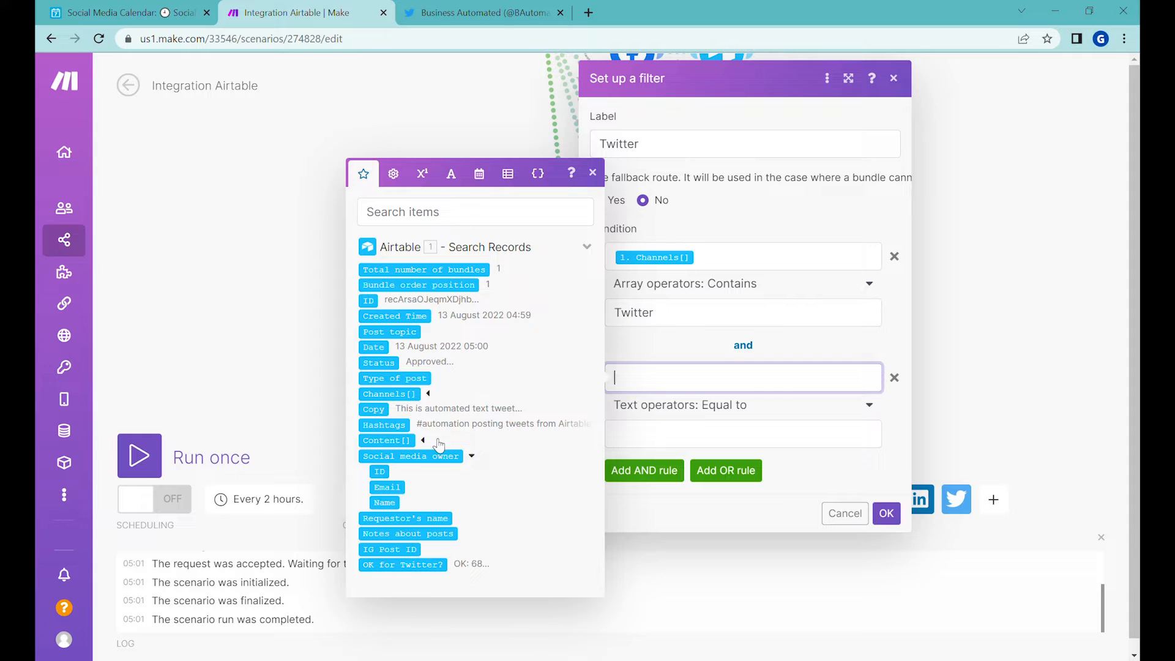
click(423, 440)
click(405, 395)
click(722, 405)
scroll(731, 476, down, 10)
scroll(730, 478, down, 5)
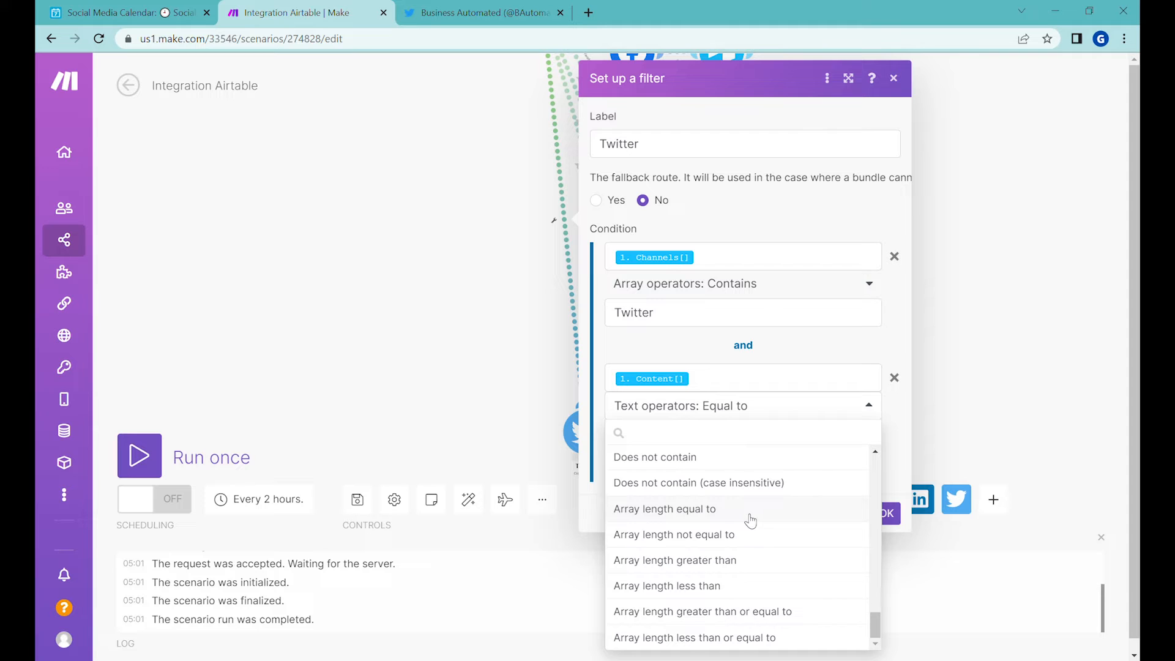
click(750, 586)
click(794, 439)
text(1)
click(886, 450)
click(887, 513)
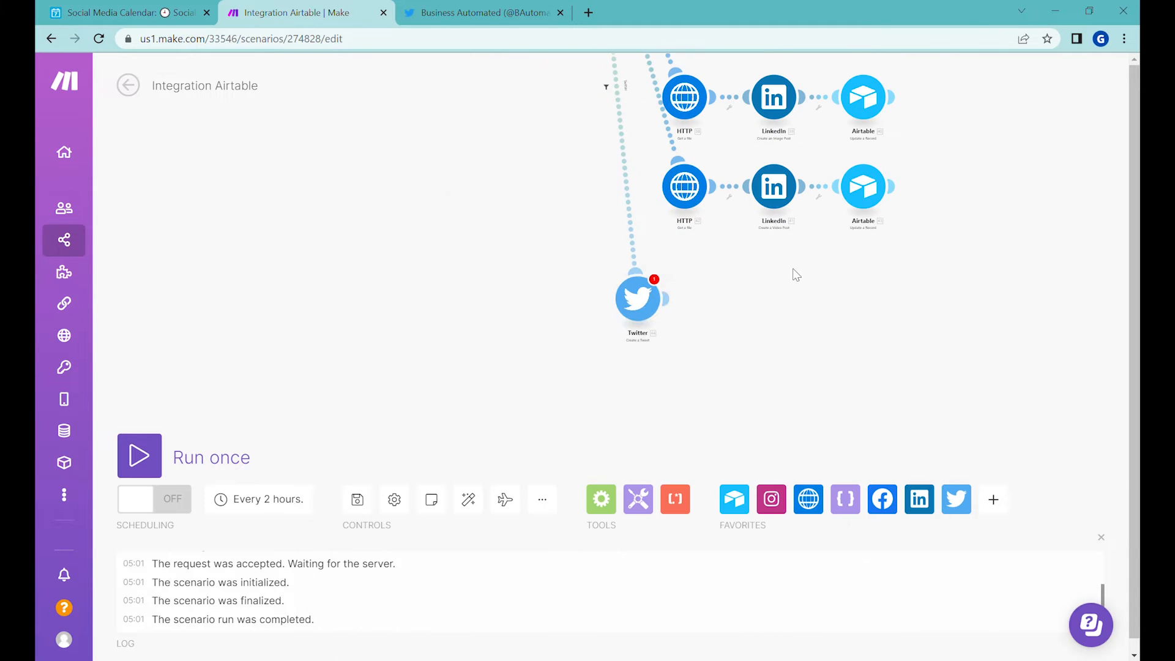
Step: Connect the Create a Tweet module to Twitter by adding "My Twitter connection"
click(638, 301)
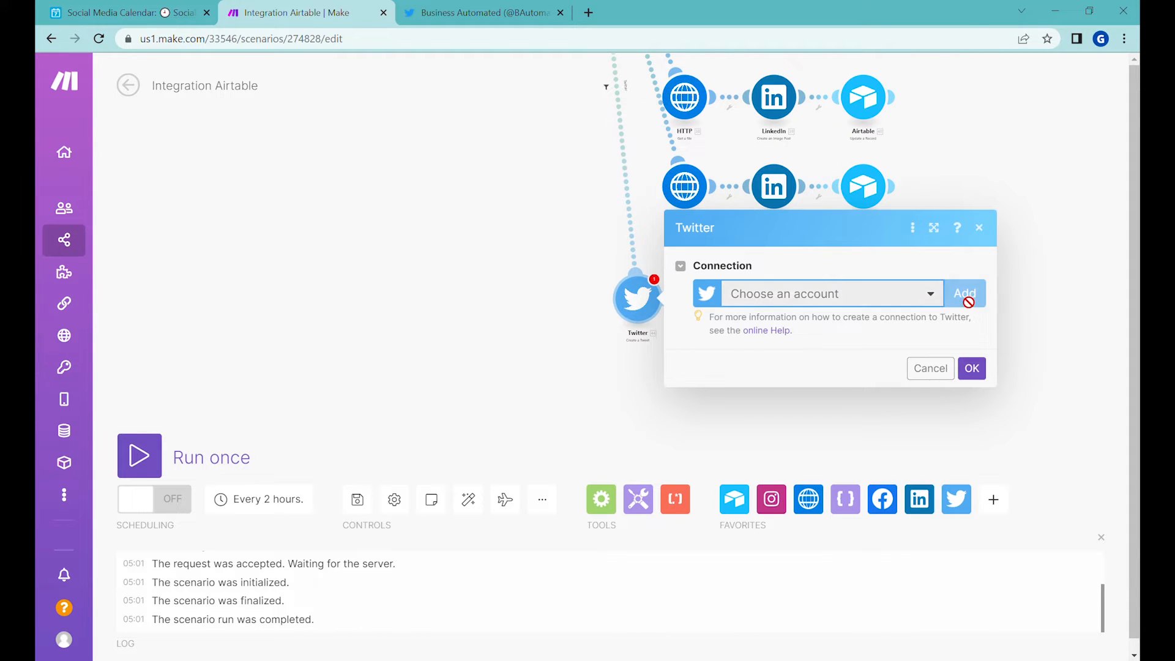
click(964, 294)
click(902, 411)
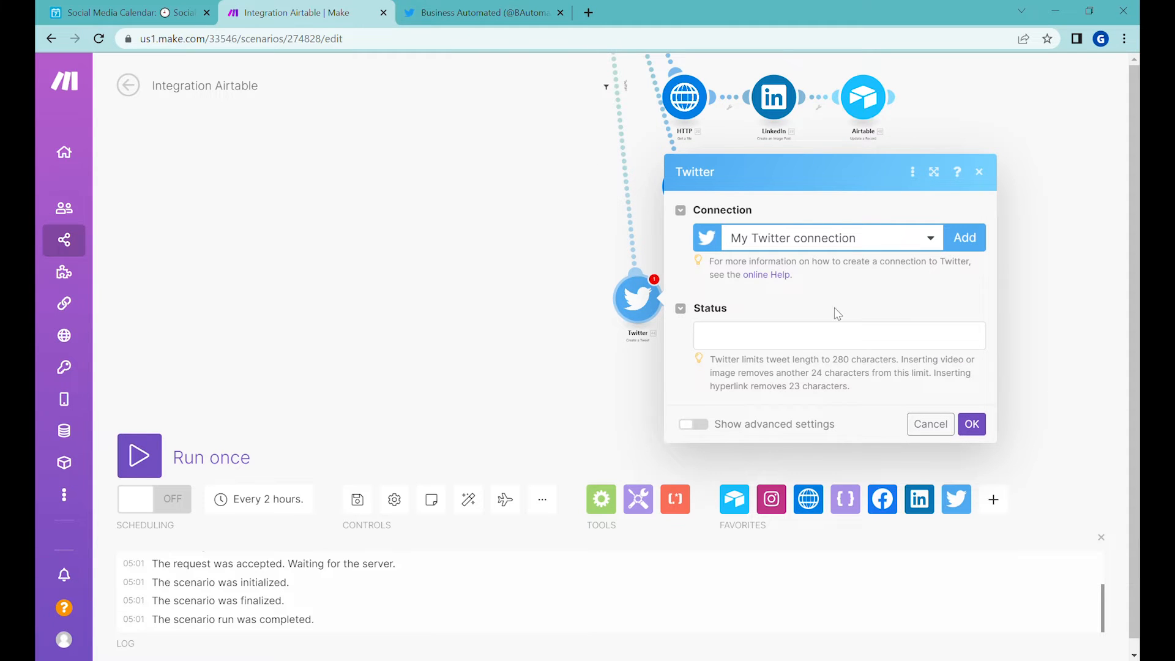
Step: Map the Airtable Copy and Hashtags fields into the tweet's status and save the module
click(772, 342)
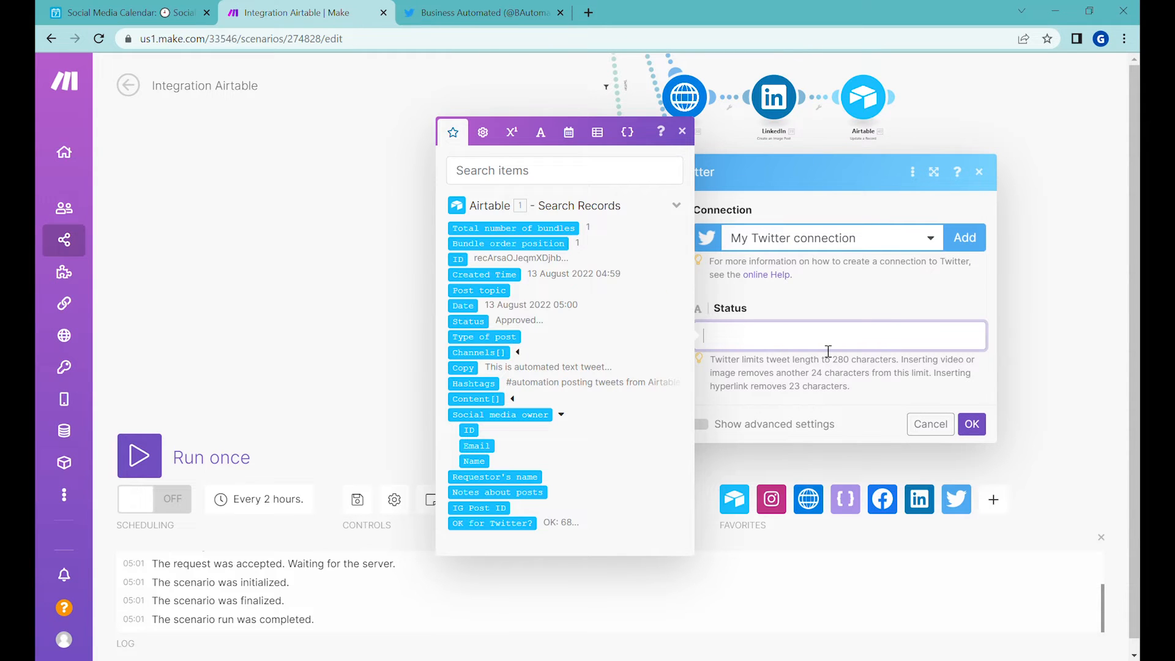
click(478, 374)
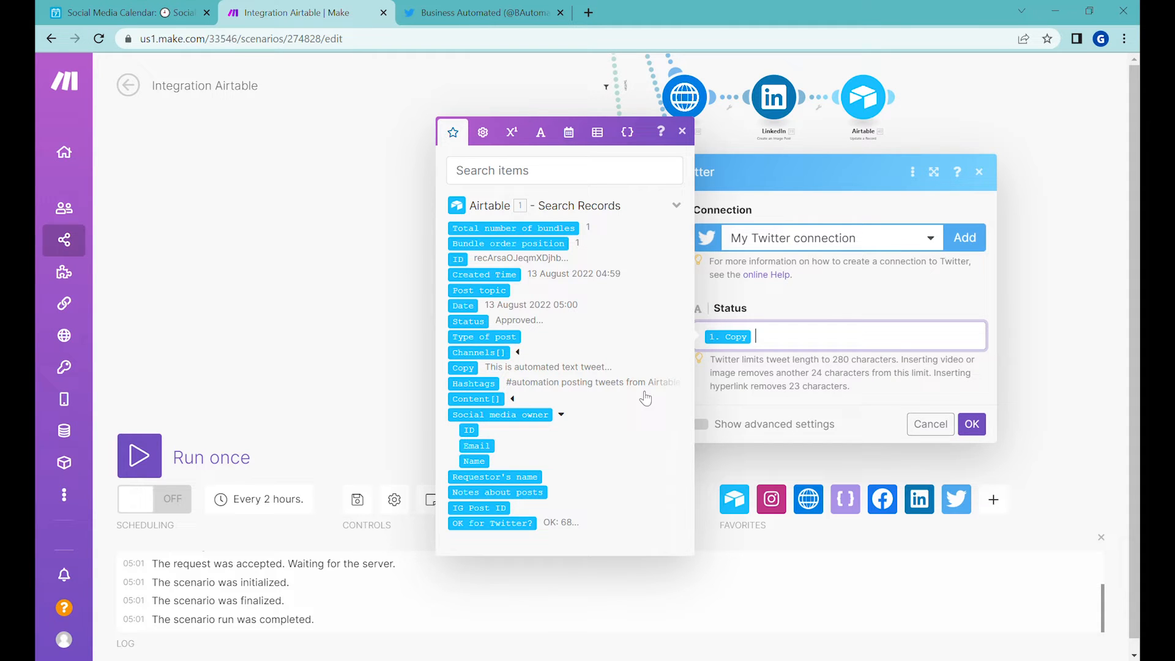
click(488, 395)
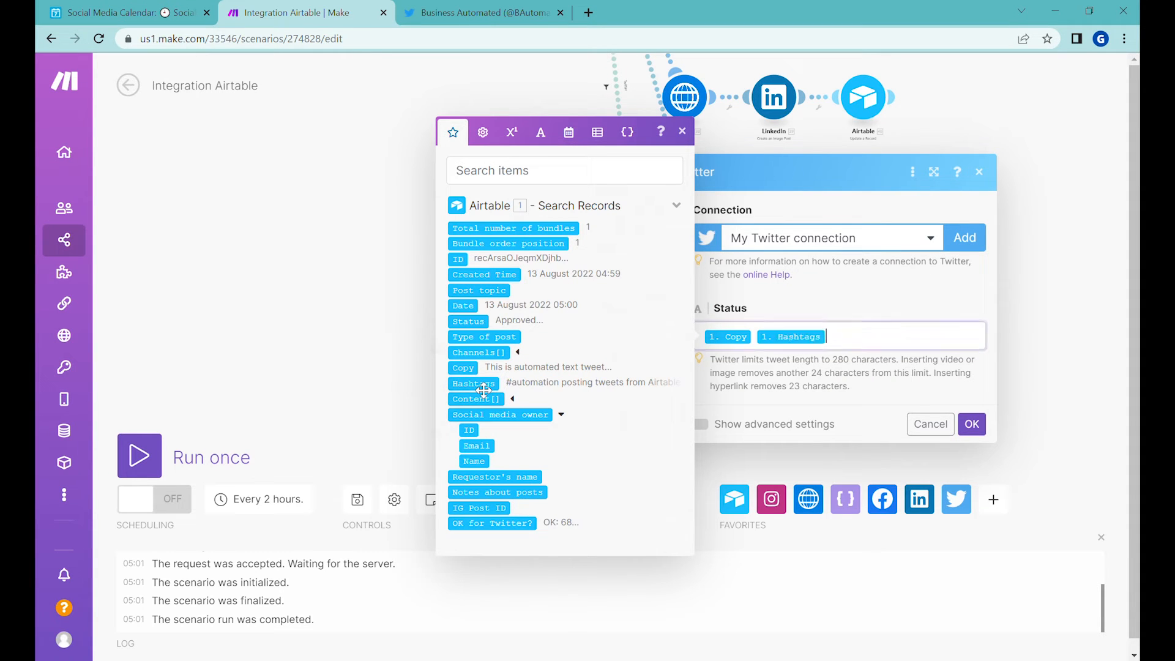
click(980, 427)
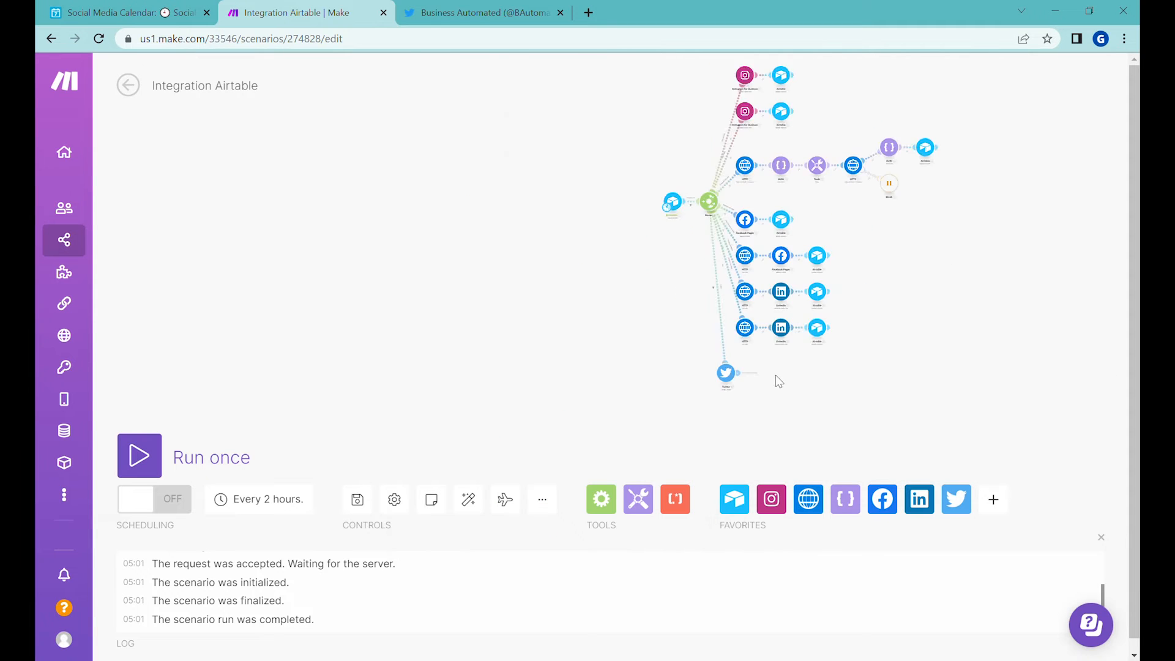
Step: Run the scenario once and inspect how the Twitter route's filter evaluated the bundle
click(153, 454)
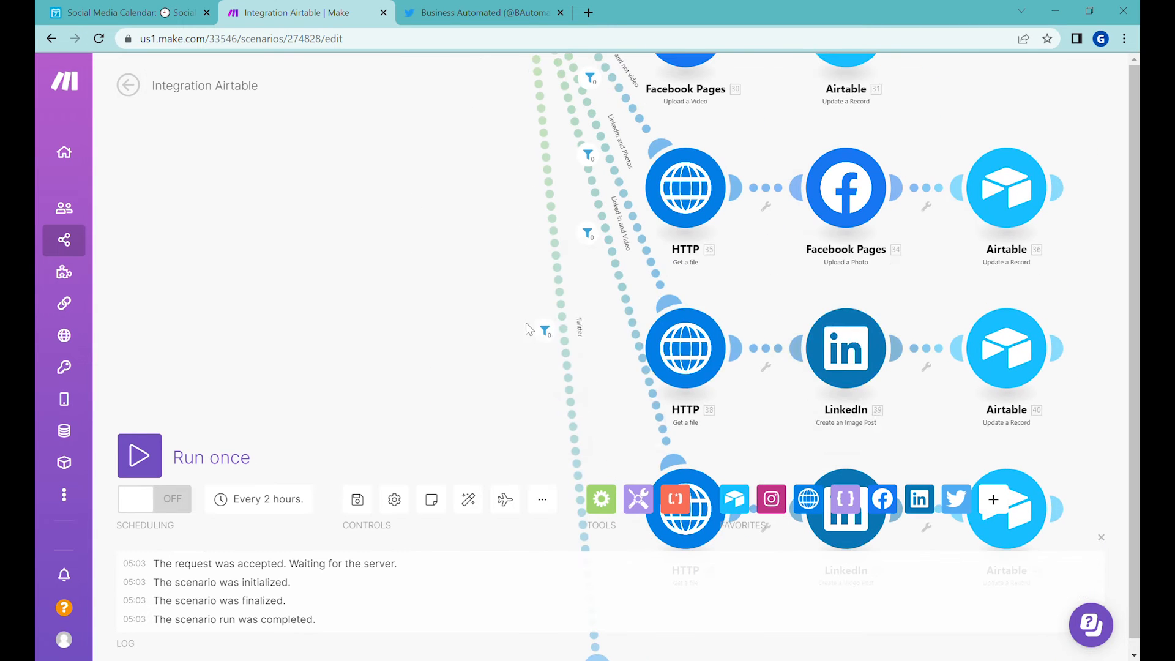
click(542, 331)
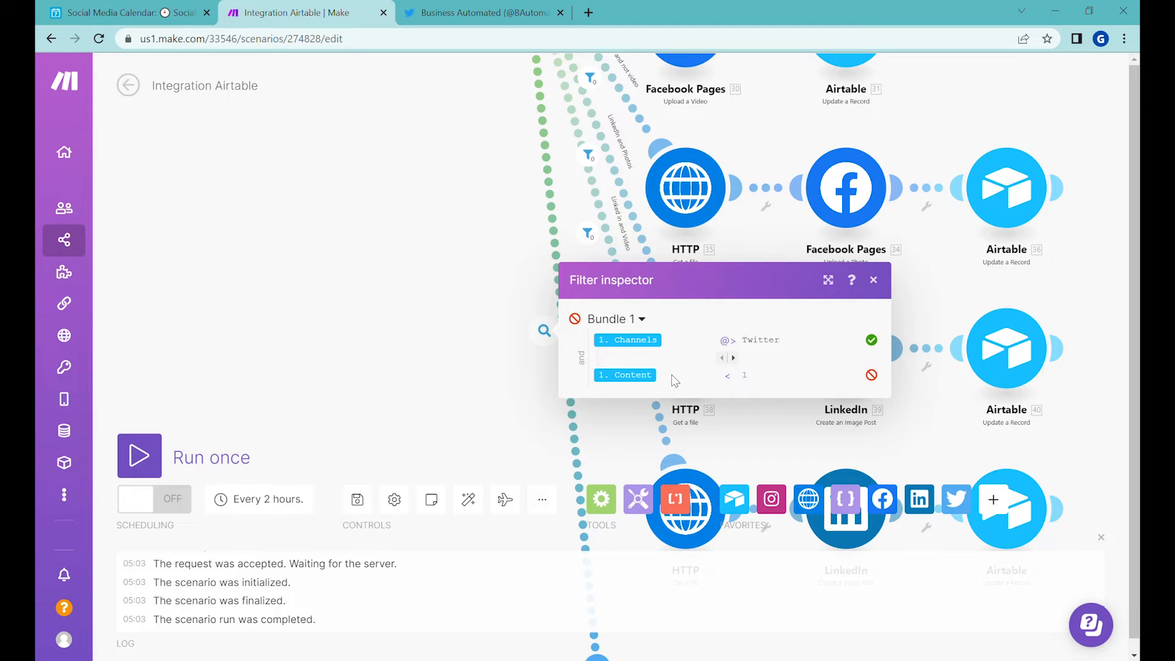
drag(475, 380, 437, 205)
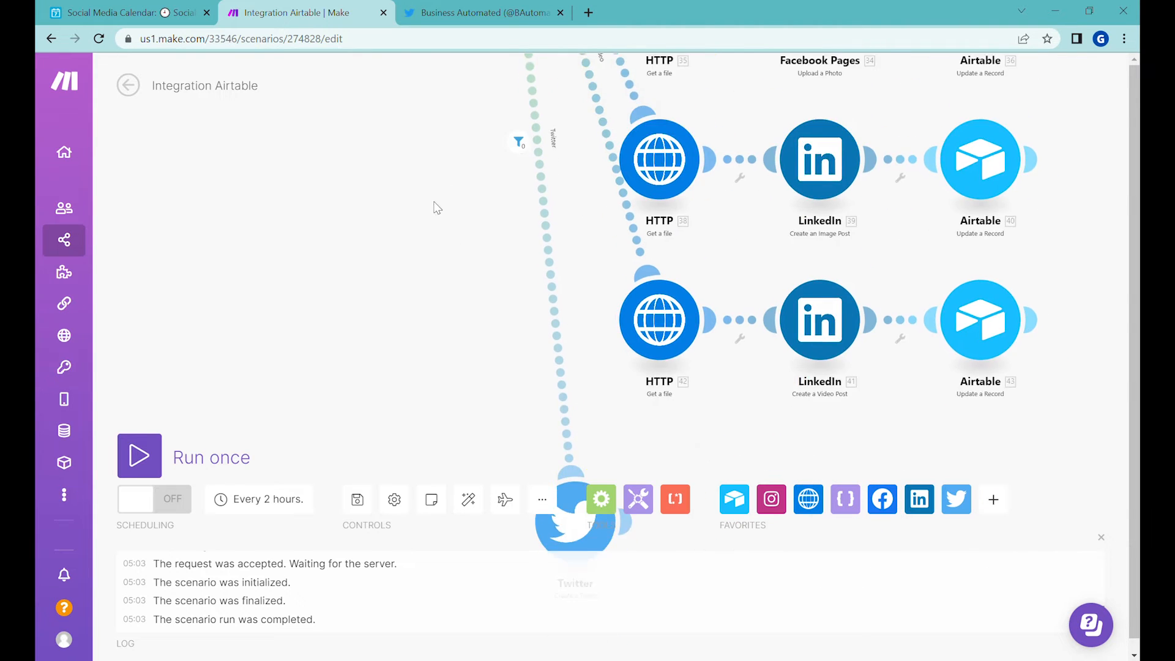
Step: Change the Twitter filter's Content condition to the basic operator Does not exist, and save the filter
click(555, 224)
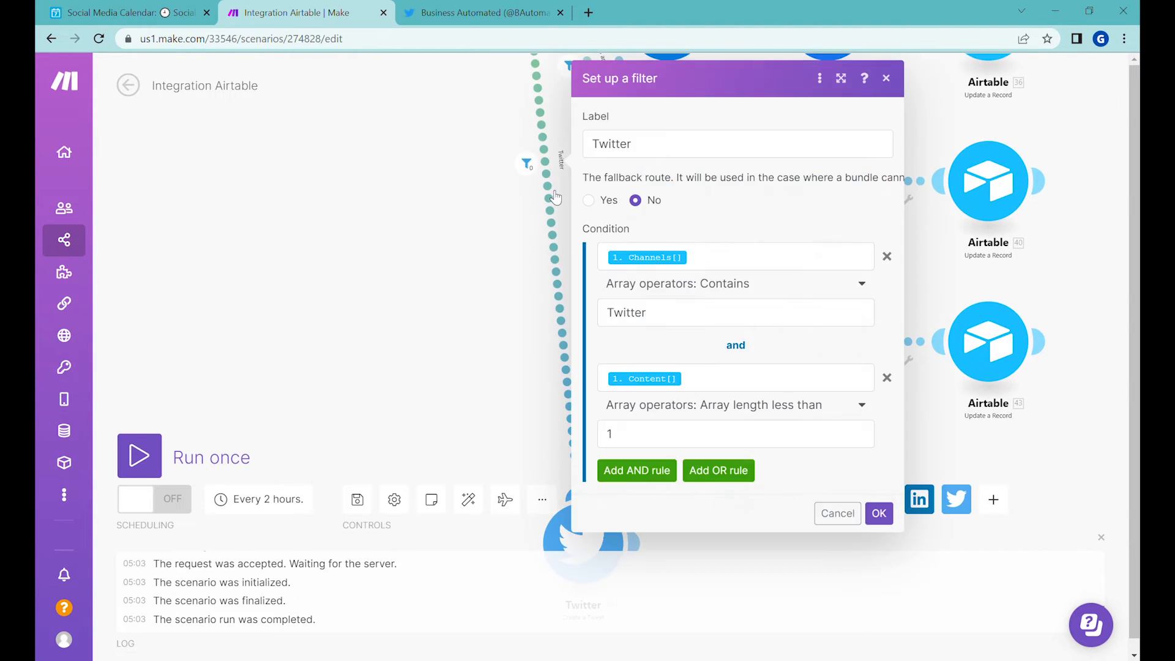
click(715, 406)
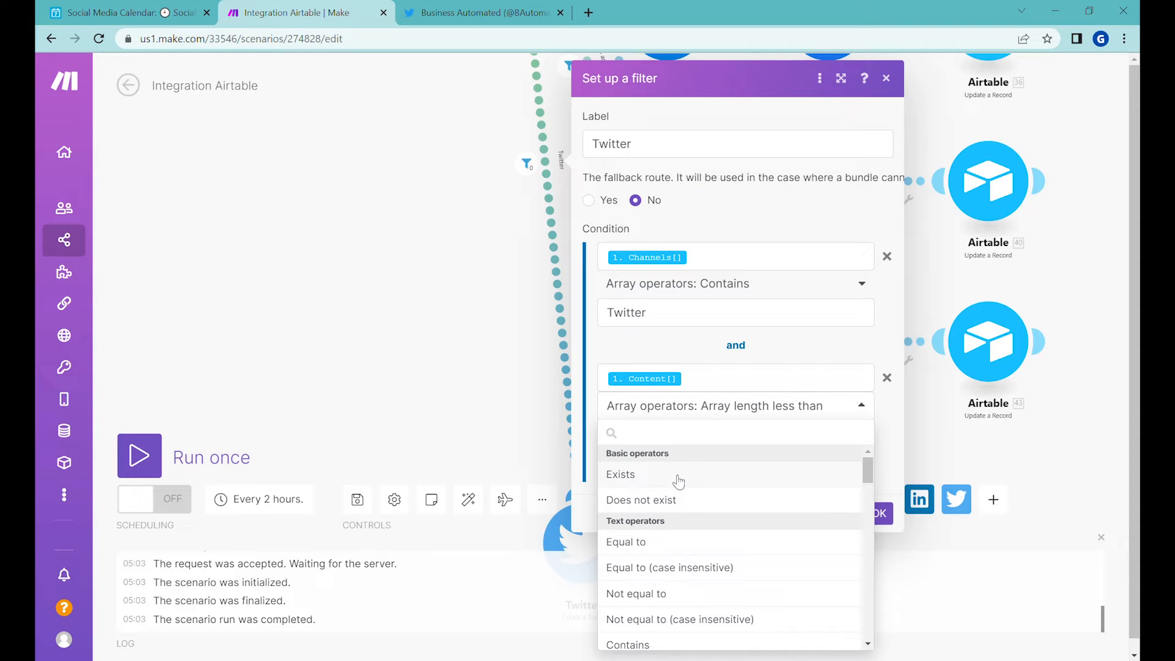
click(682, 505)
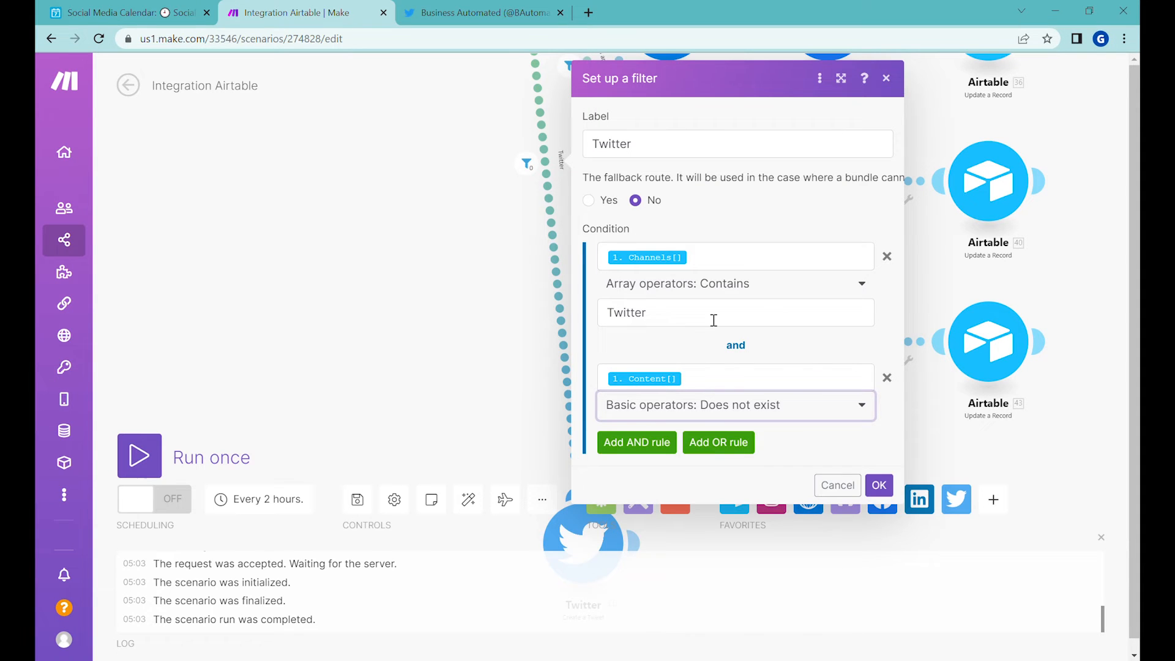
click(879, 483)
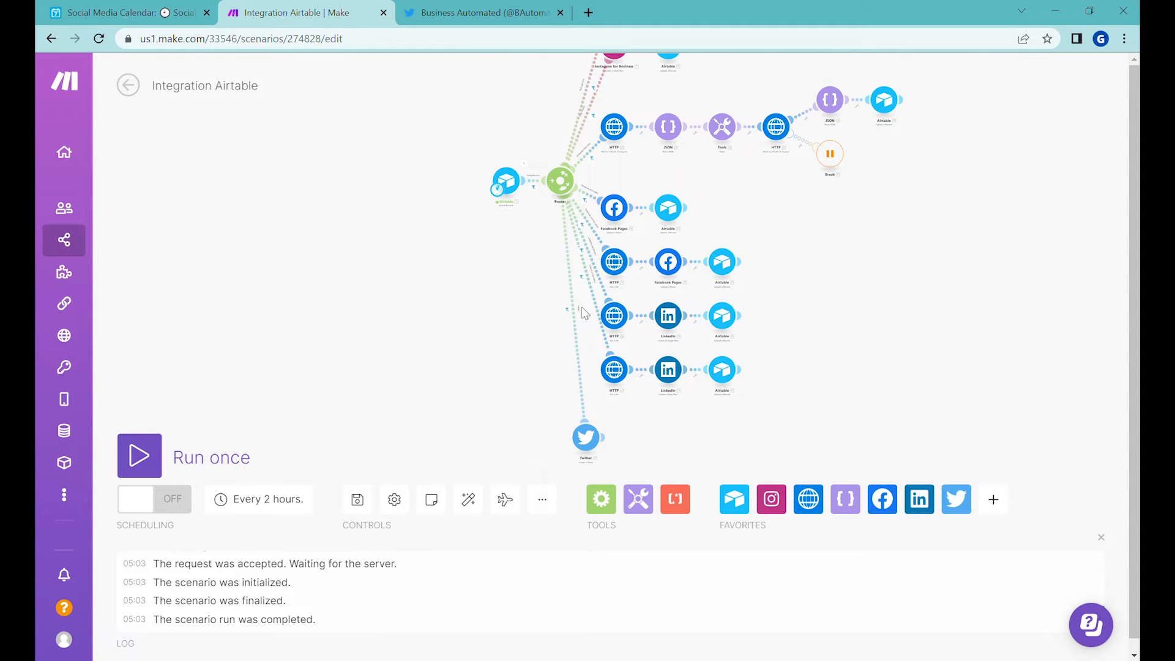
click(581, 306)
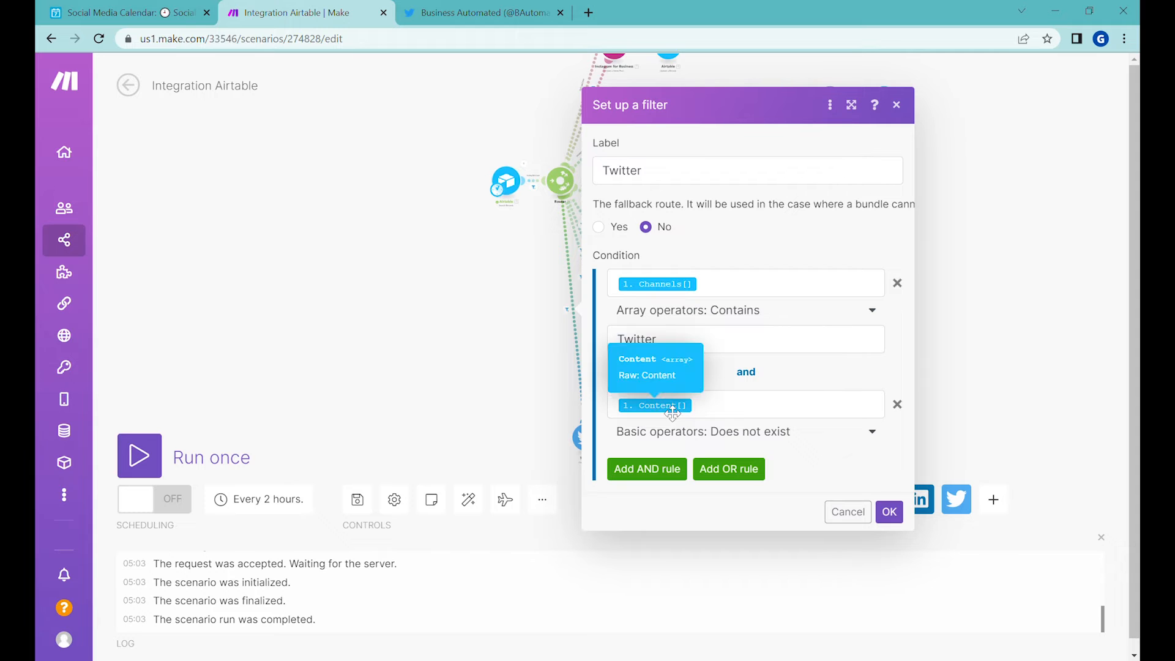
click(889, 512)
Step: Run the scenario once and reload the Business Automated Twitter profile to check for the posted text tweet
click(157, 454)
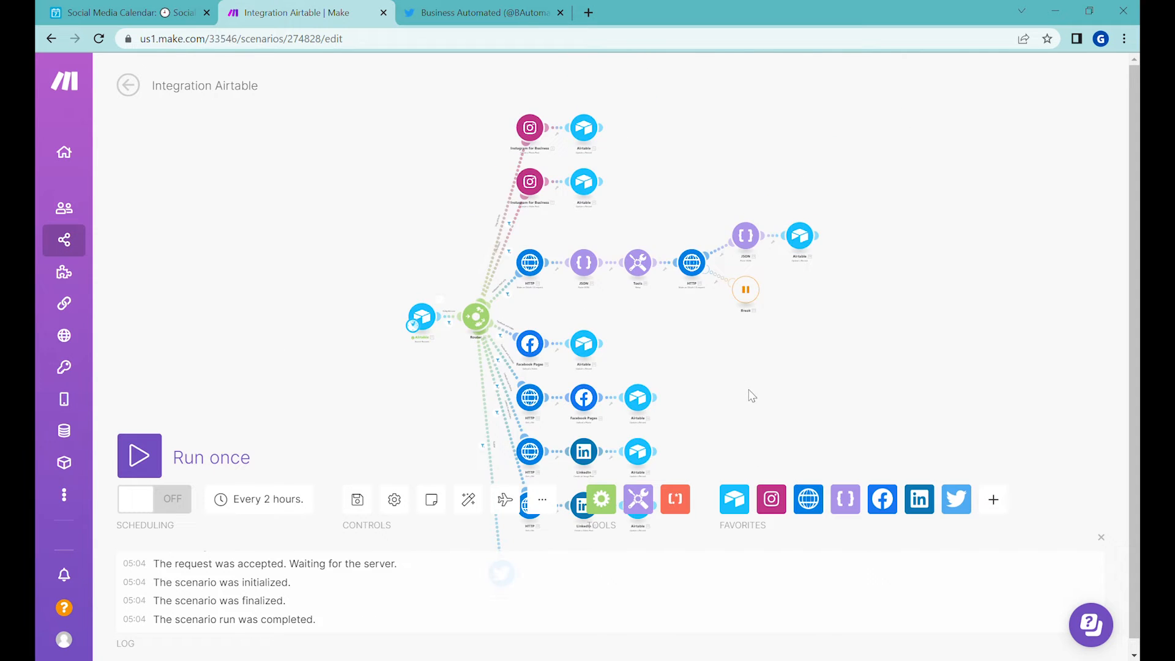
scroll(467, 335, down, 3)
scroll(465, 334, up, 5)
click(485, 12)
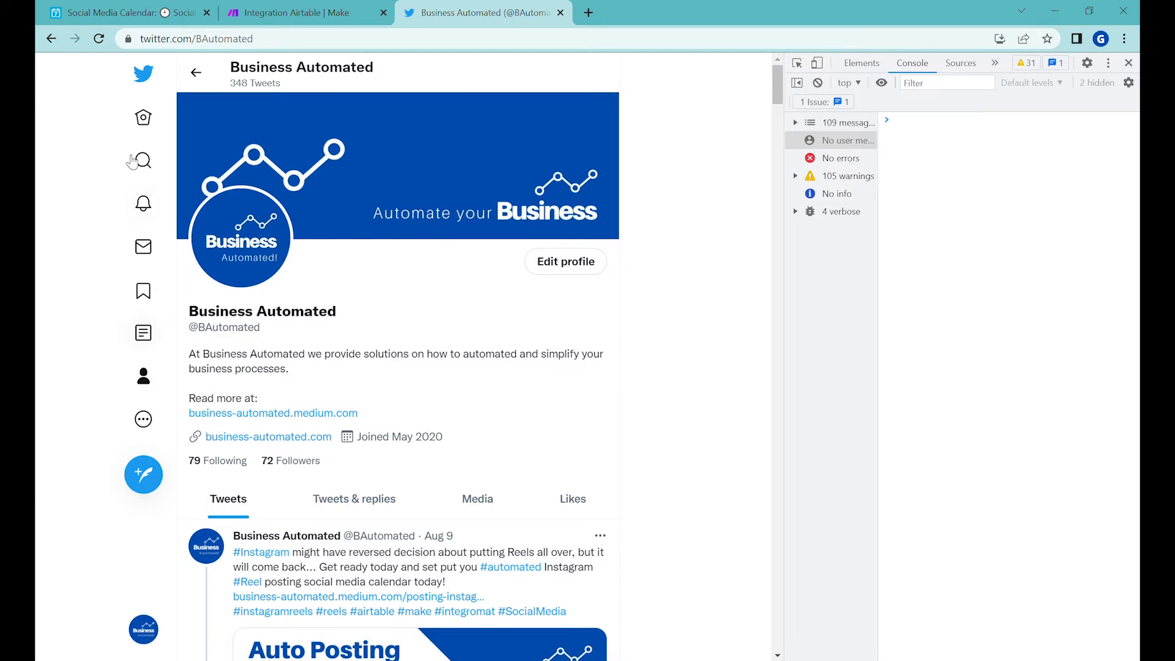
click(98, 38)
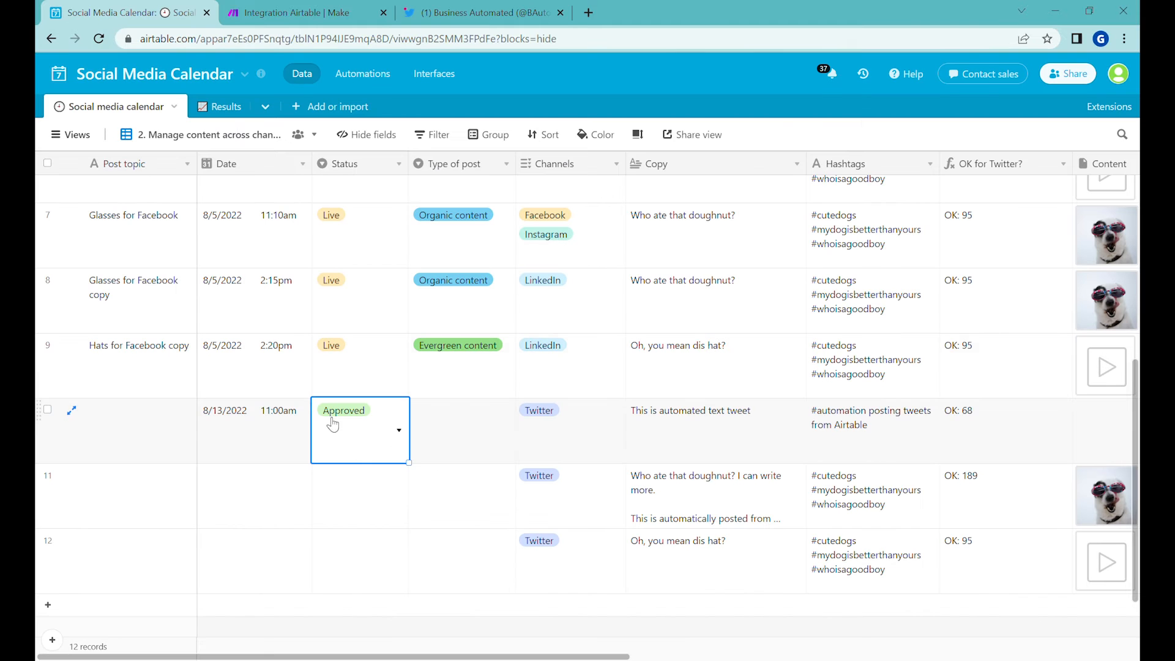
Step: In the Airtable calendar, set the Status of the "This is automated text tweet" record to Live
click(362, 446)
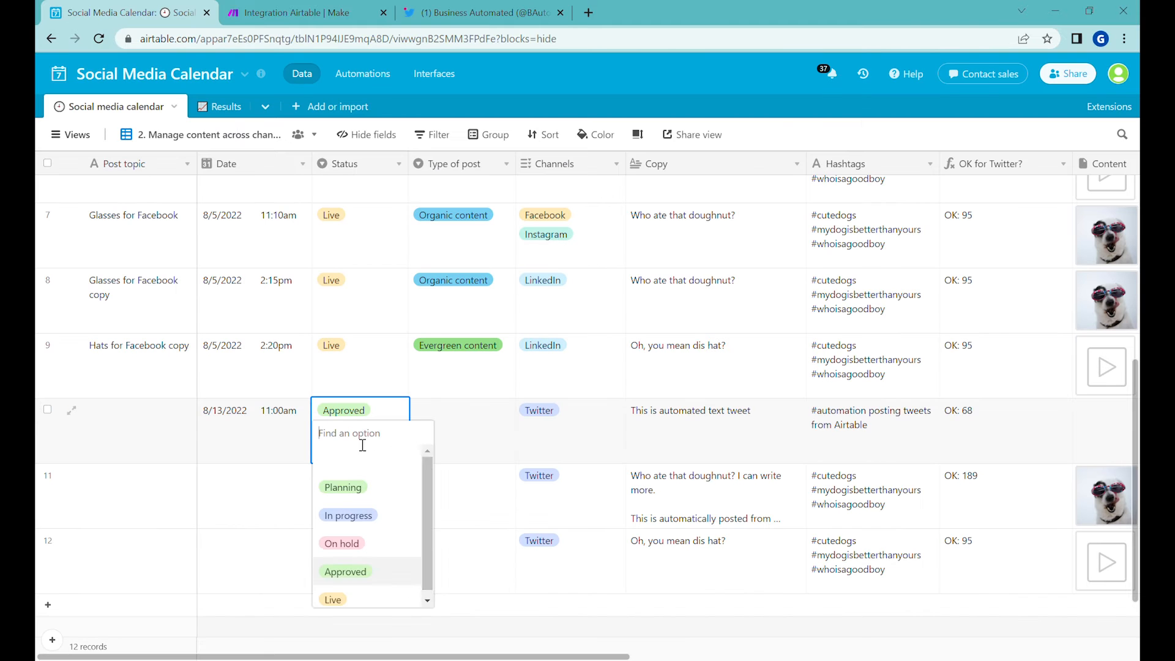
click(363, 598)
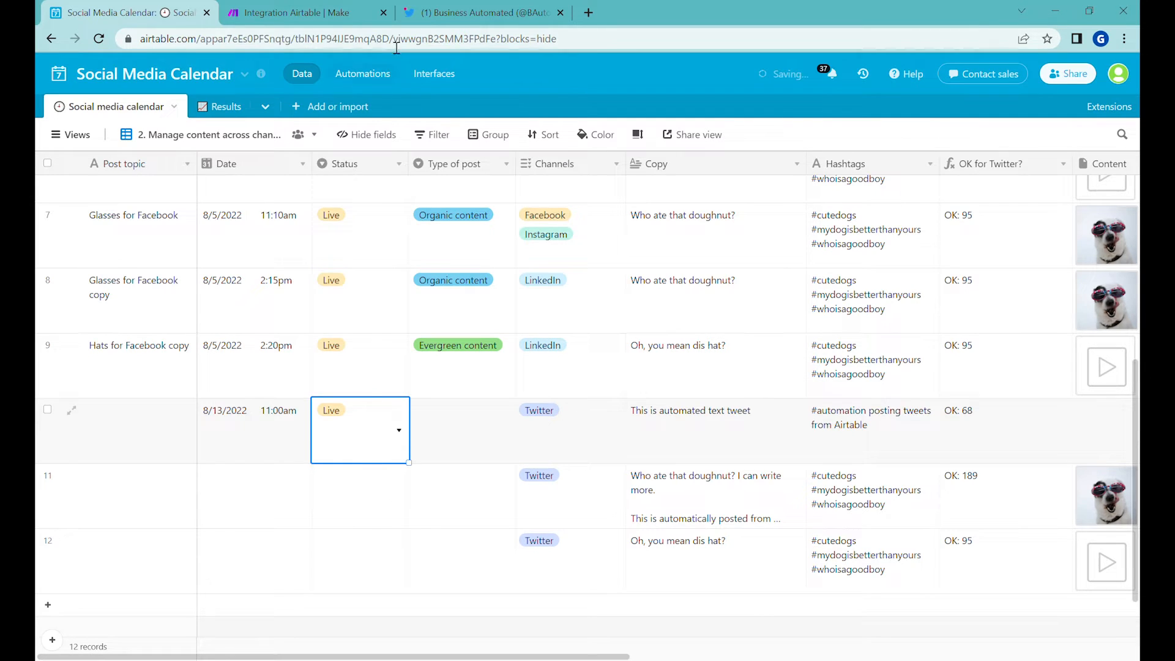
Step: Back in the Make scenario, clone the Airtable Update a Record module that follows the LinkedIn video post
click(315, 10)
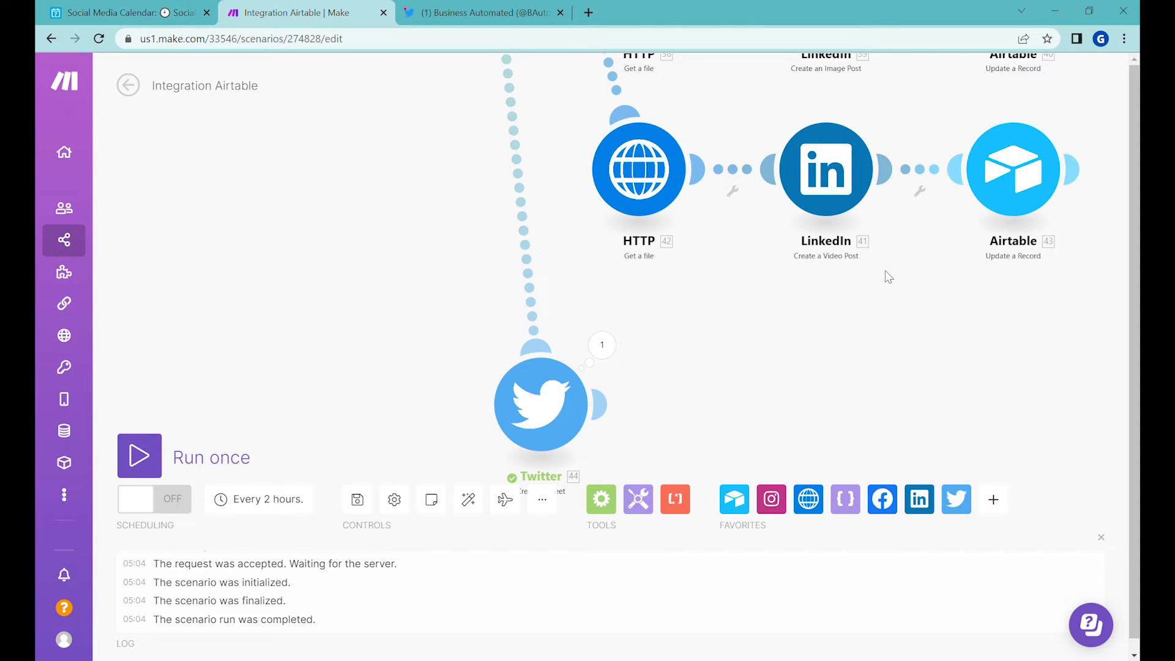
right_click(1017, 187)
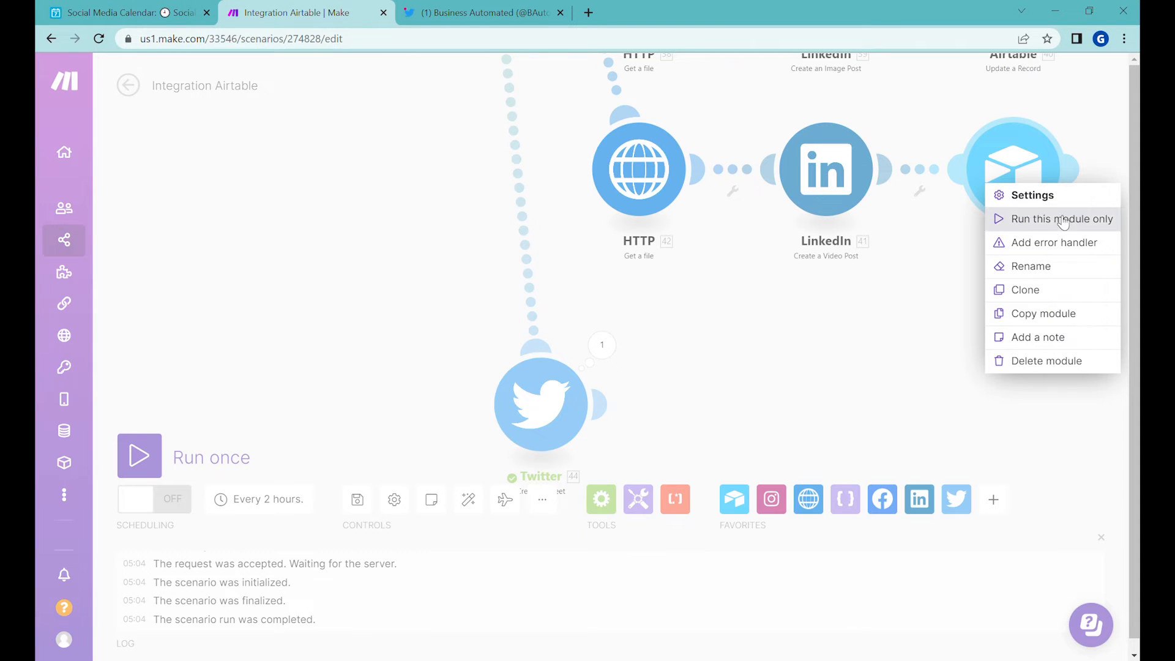
click(1034, 289)
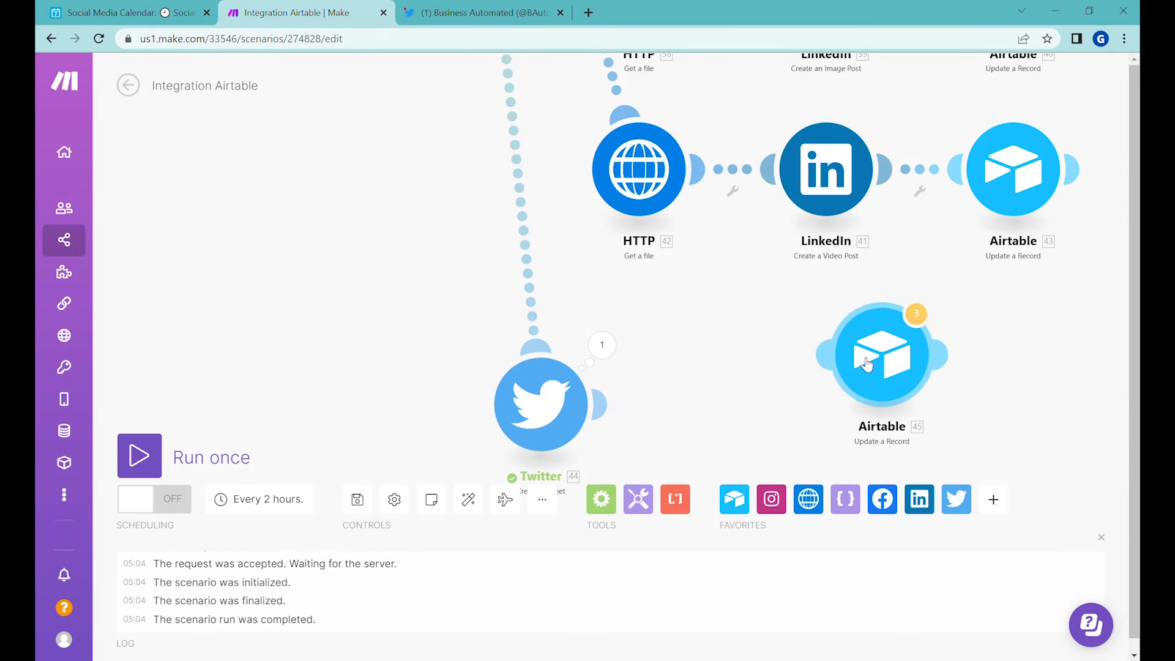
Step: Add a text field named "Tweet Id" after LinkedIn Post Id in the Airtable social media calendar
click(121, 9)
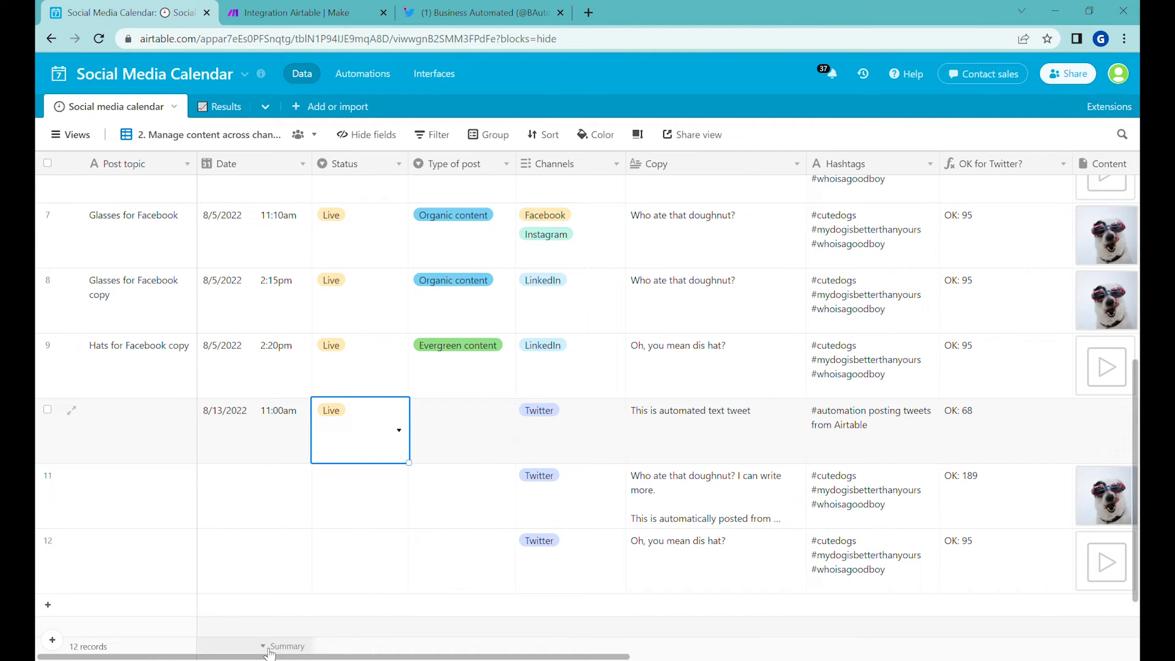
drag(265, 656, 774, 656)
click(1062, 163)
text(Twitte)
click(979, 292)
click(1048, 425)
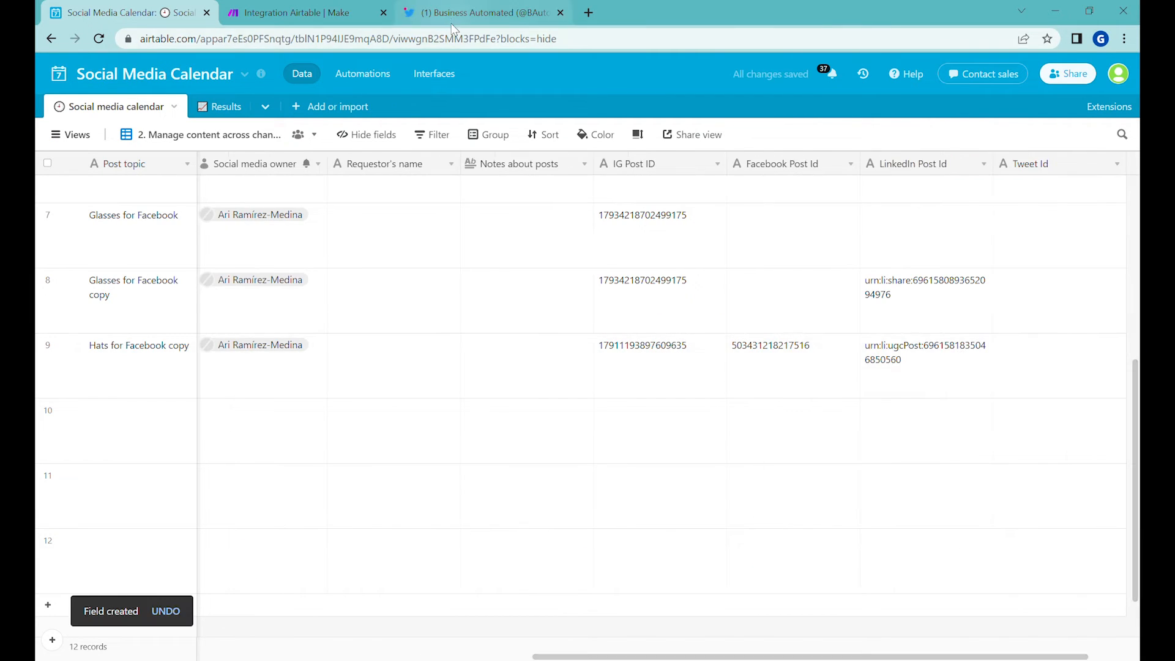
Step: In the cloned Airtable module, clear the LinkedIn post ID mapping, map the tweet's ID into Tweet Id, and save
click(285, 12)
click(799, 398)
scroll(680, 381, down, 17)
click(548, 367)
key(BackSpace)
click(548, 428)
click(761, 188)
click(716, 635)
drag(676, 434, 681, 297)
Step: In Airtable, set the Status of record 11 with the image to Approved and fill the Date 8/13/2022 11:00am down into it
click(131, 12)
drag(391, 367, 44, 353)
click(461, 430)
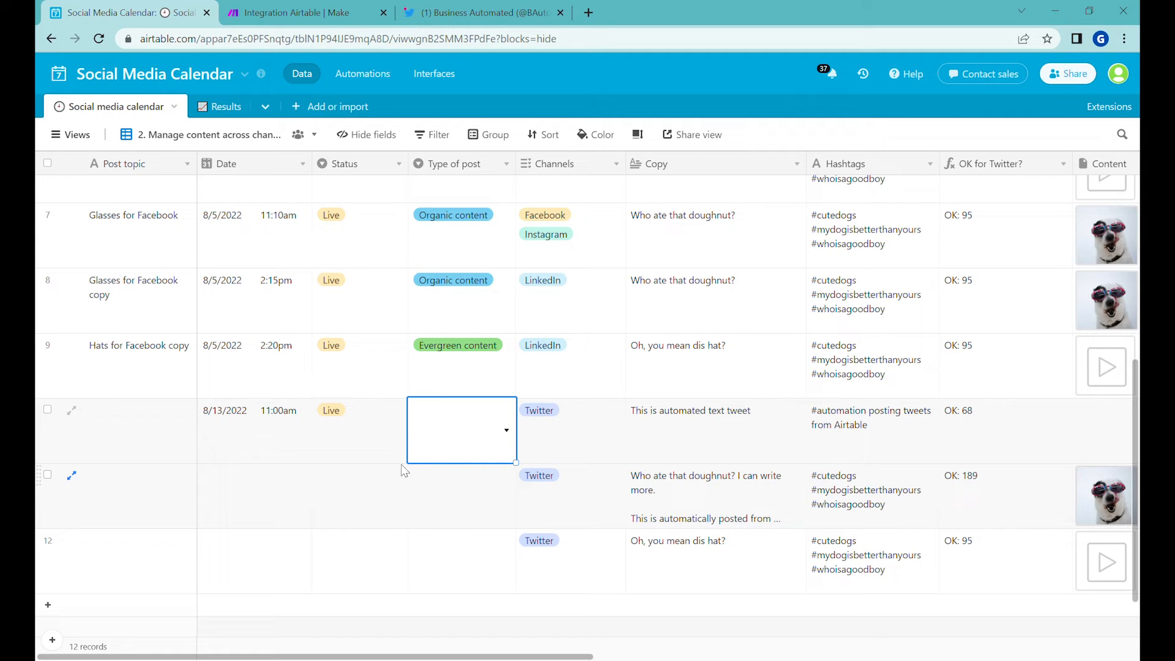
double_click(438, 485)
double_click(362, 492)
double_click(360, 551)
click(259, 416)
drag(312, 462, 313, 496)
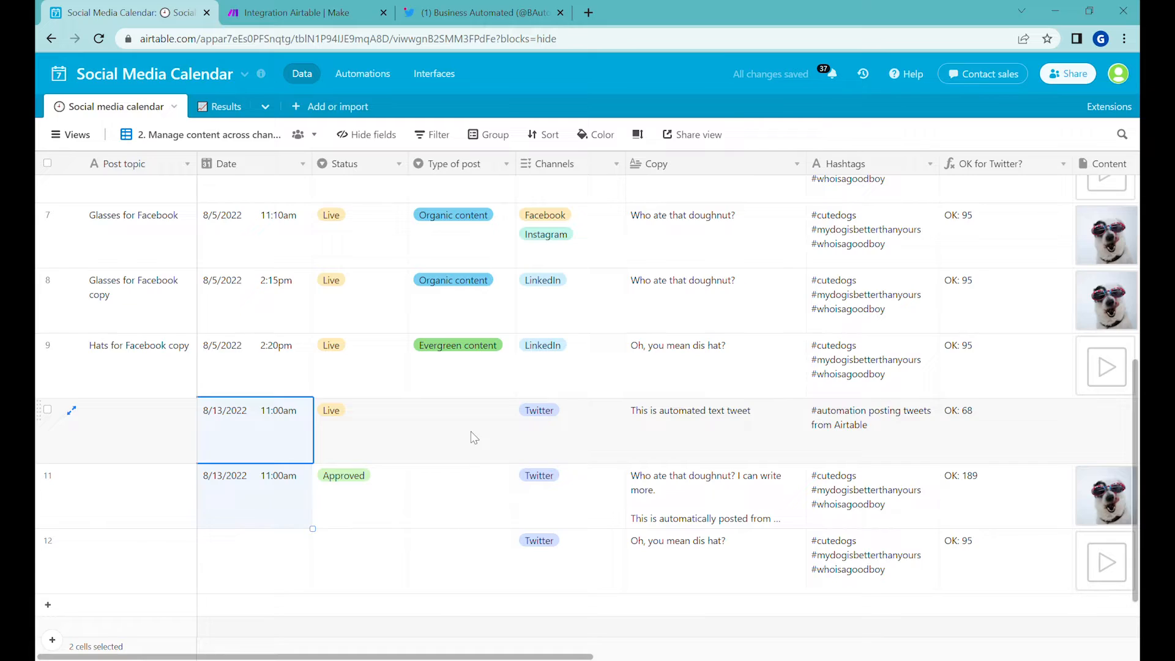
Step: Add an HTTP Get a file module to the Make scenario and connect it to the router as a new route
key(ctrl+Tab)
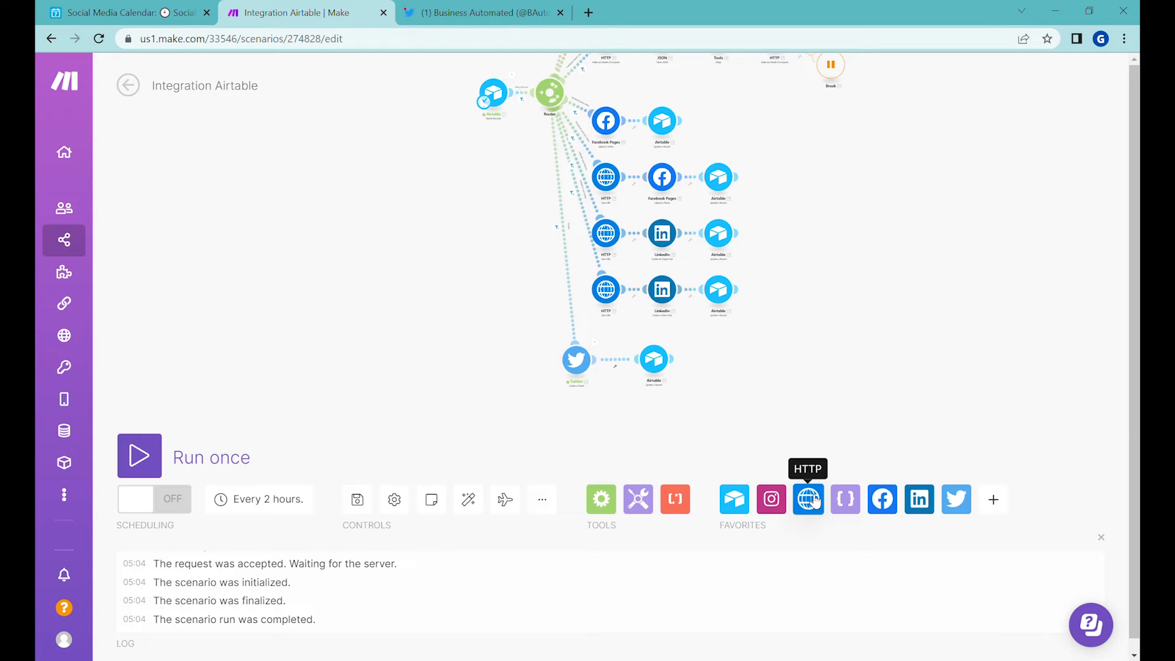
click(813, 503)
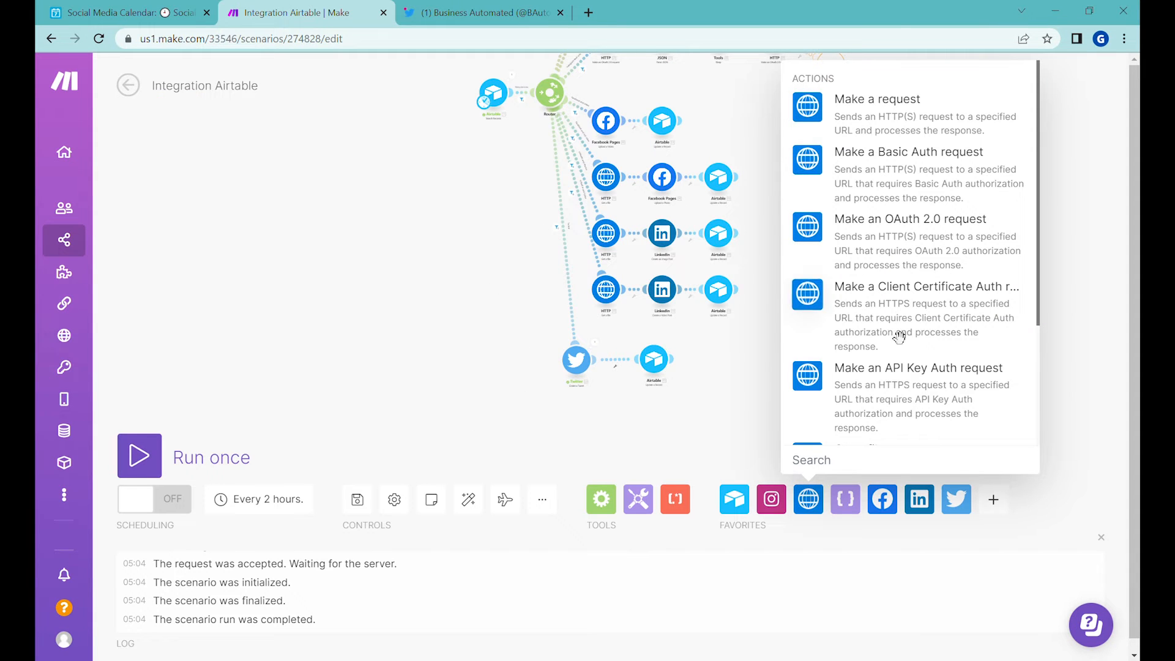
scroll(893, 342, down, 2)
click(860, 309)
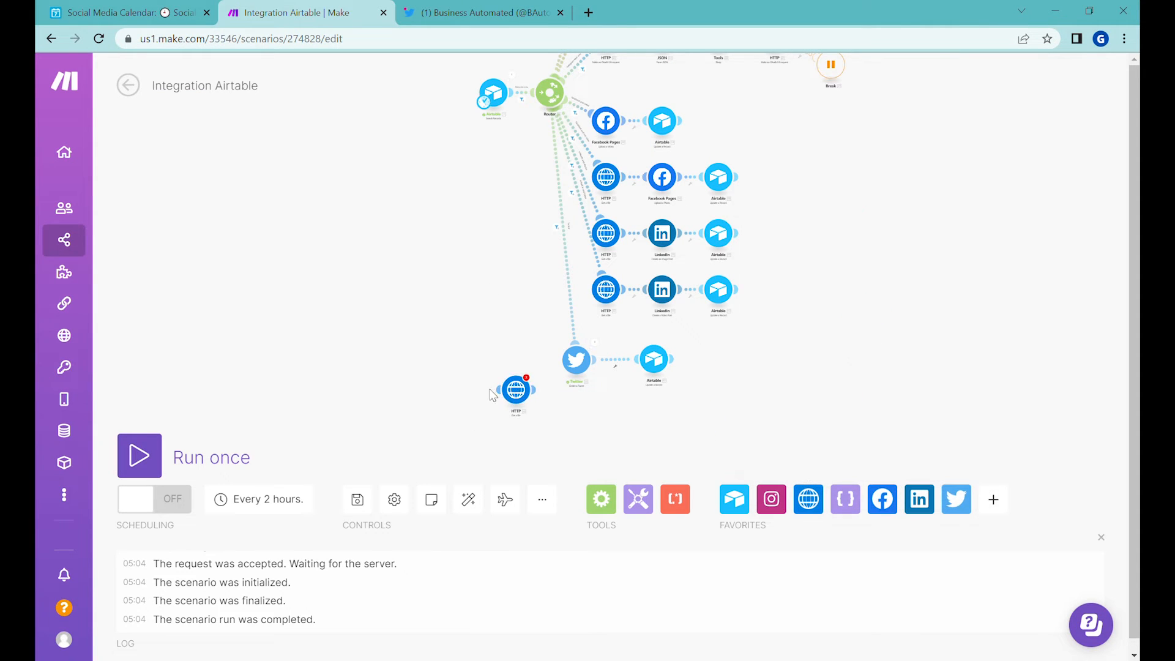
drag(502, 394, 551, 106)
Step: Label the new HTTP route's filter "Twitter only" and require the Channels array to contain "Twitter"
scroll(543, 250, up, 4)
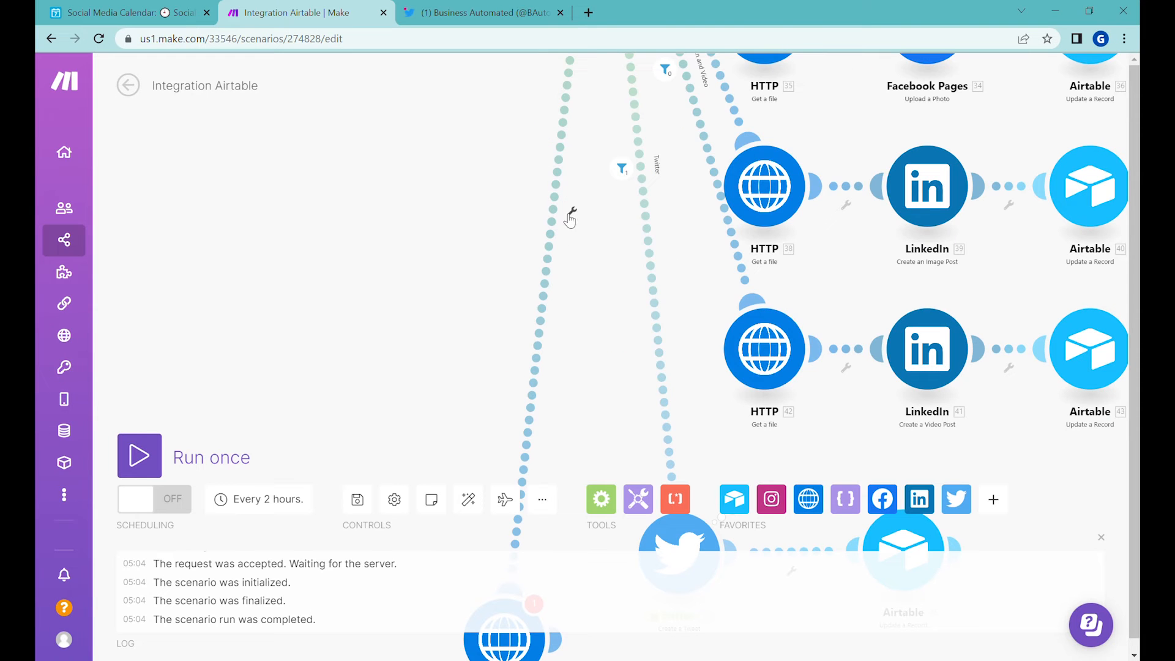
click(565, 214)
click(642, 152)
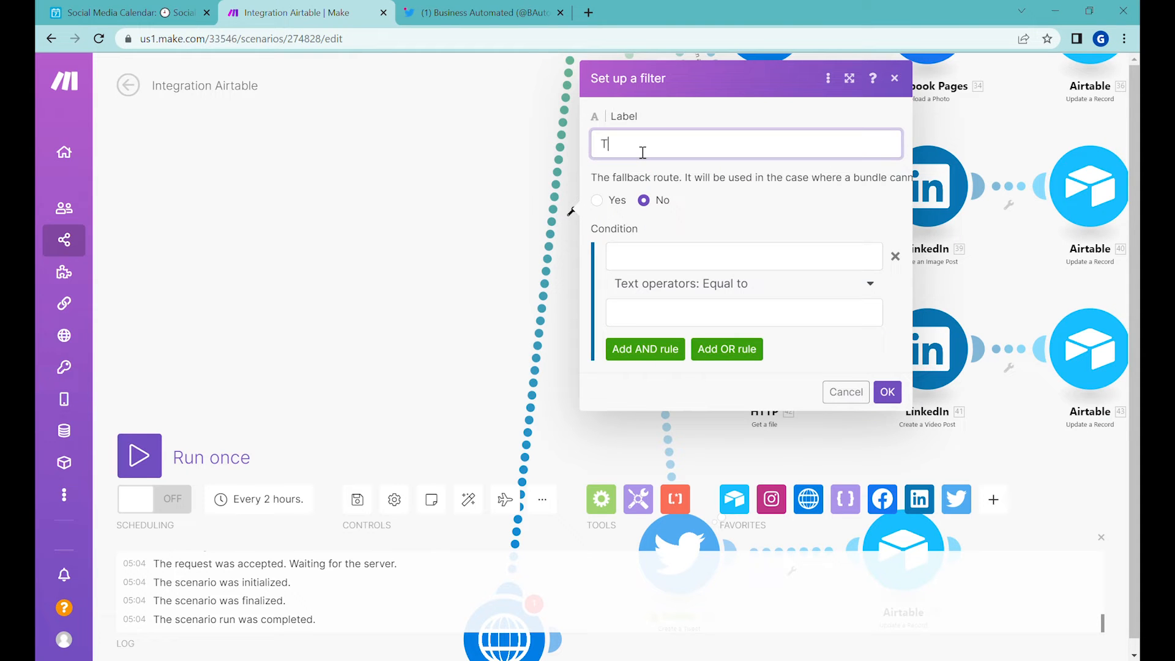
text(y)
click(650, 256)
click(390, 296)
click(704, 285)
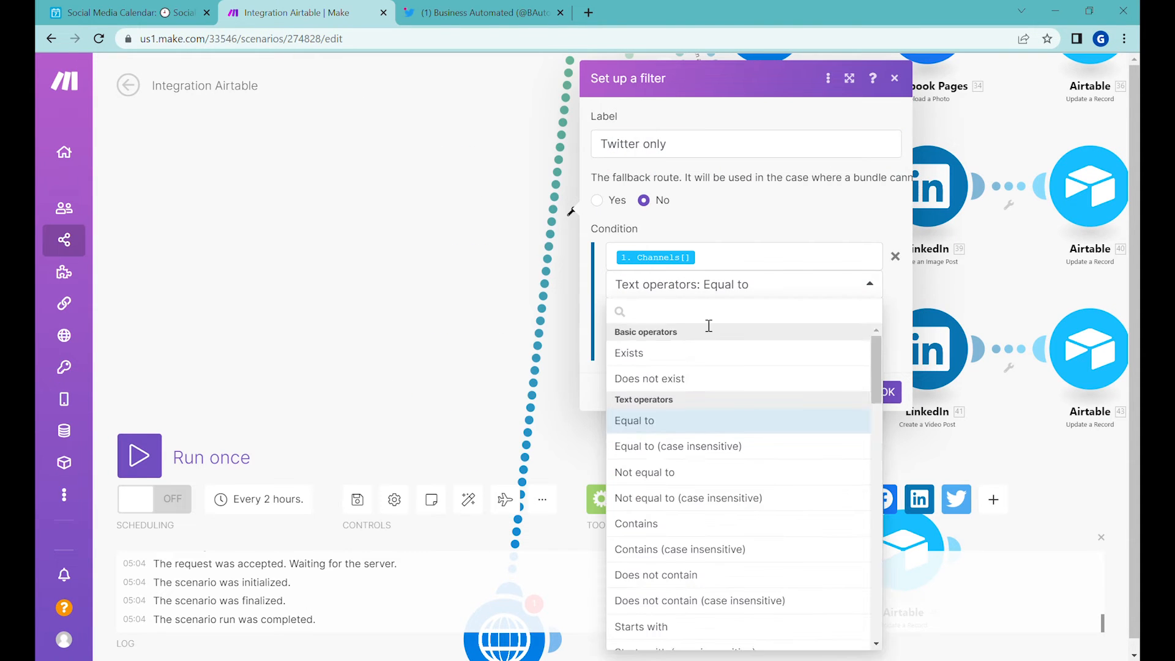
text(contai)
click(674, 476)
click(662, 322)
text(Twitter)
Step: Add an AND rule requiring the Airtable Content array to exist, and save the filter
click(645, 349)
click(653, 383)
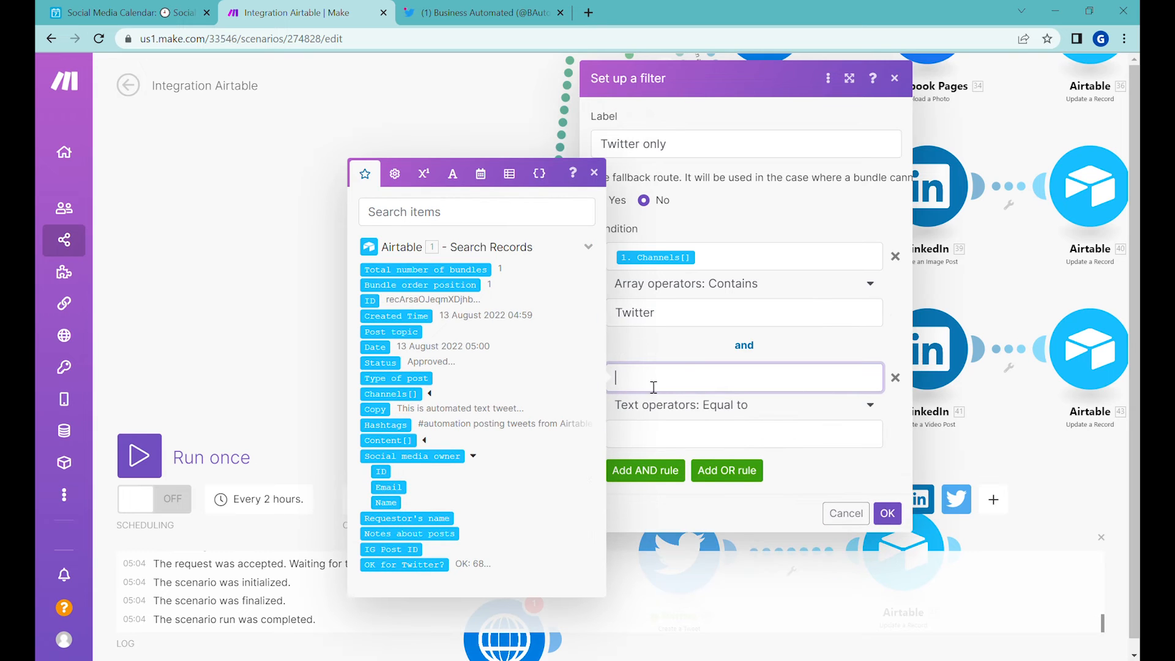
click(406, 442)
click(696, 407)
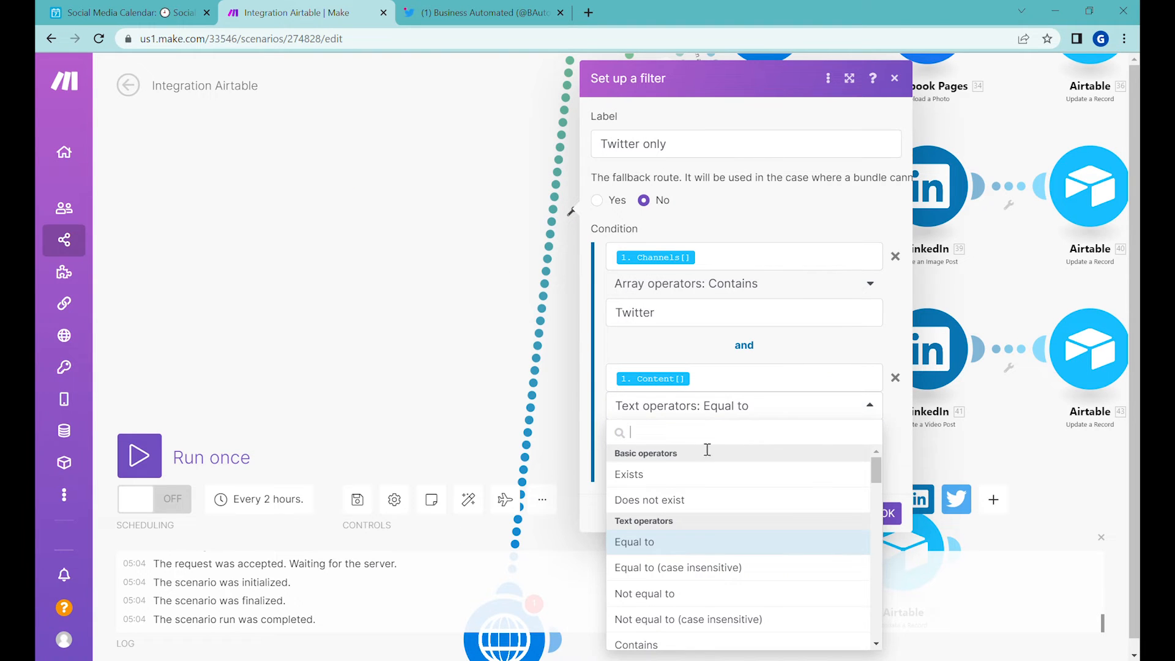
click(661, 479)
click(887, 485)
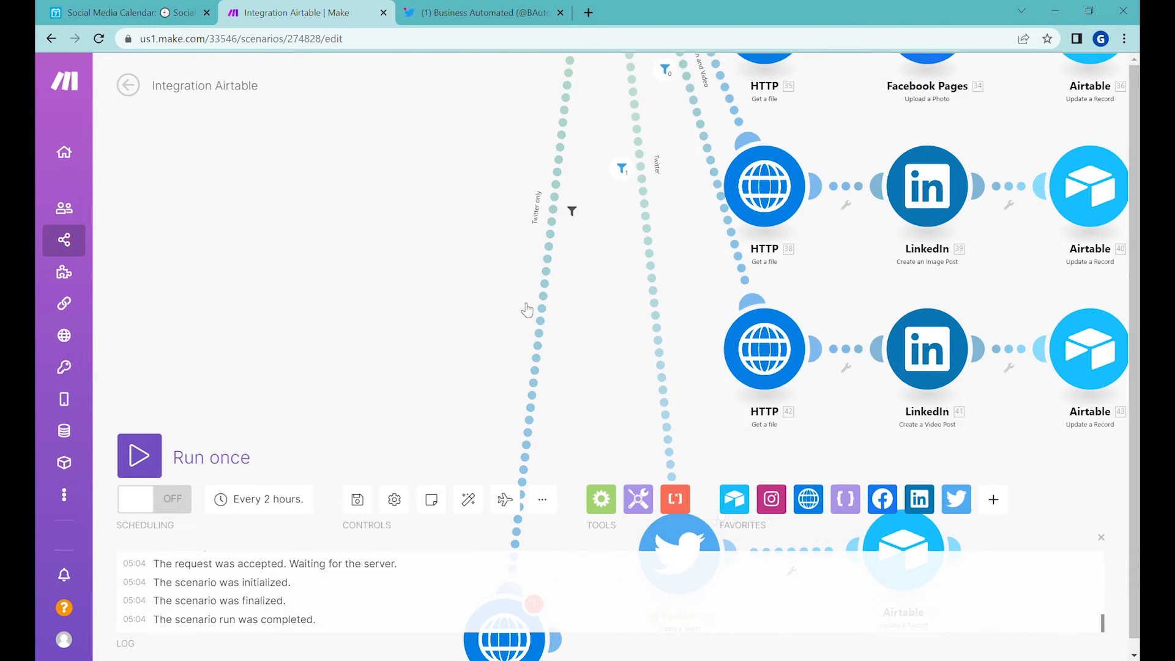
Step: Map the Airtable Content URL into the new HTTP module's URL and save the module
click(493, 382)
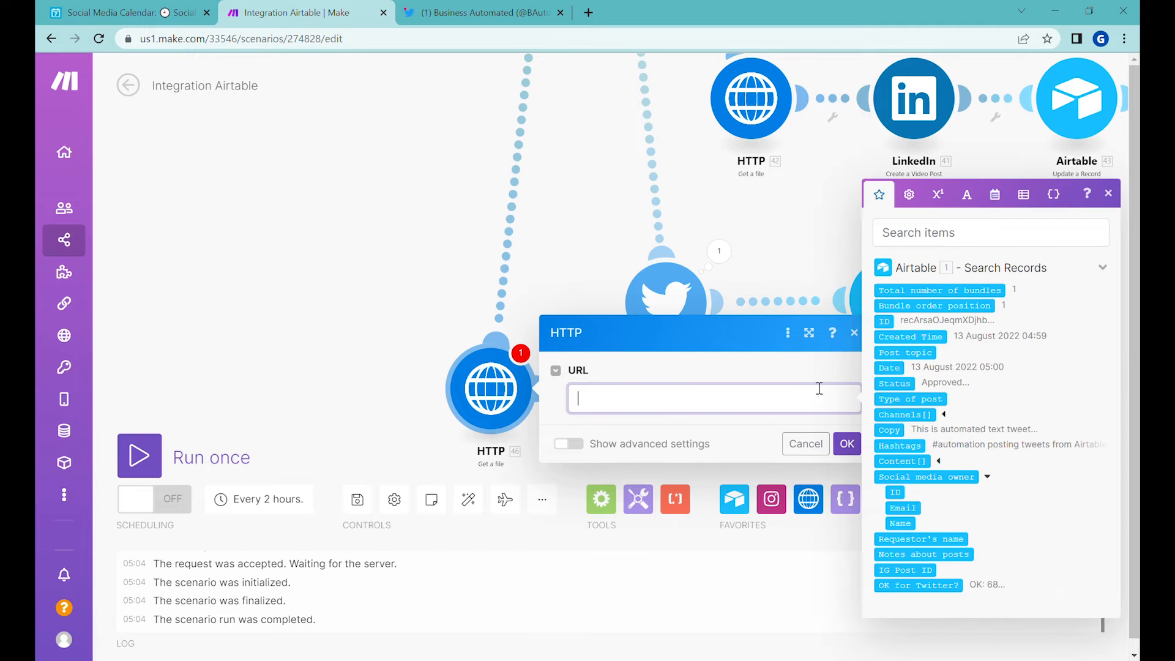
click(940, 462)
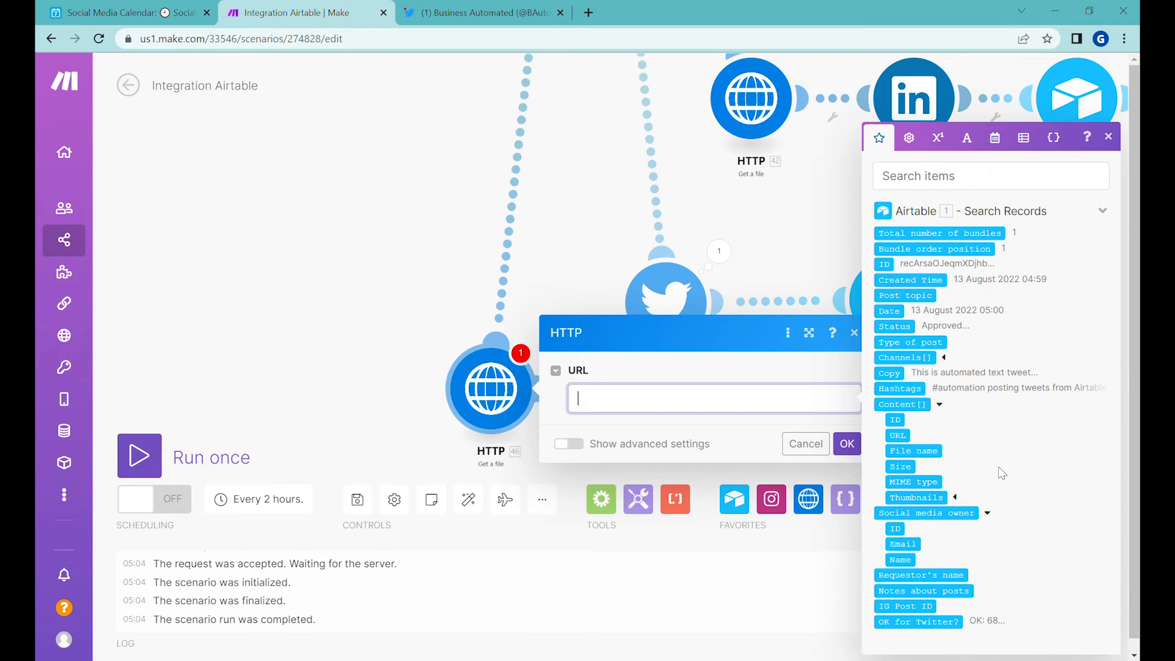
click(904, 443)
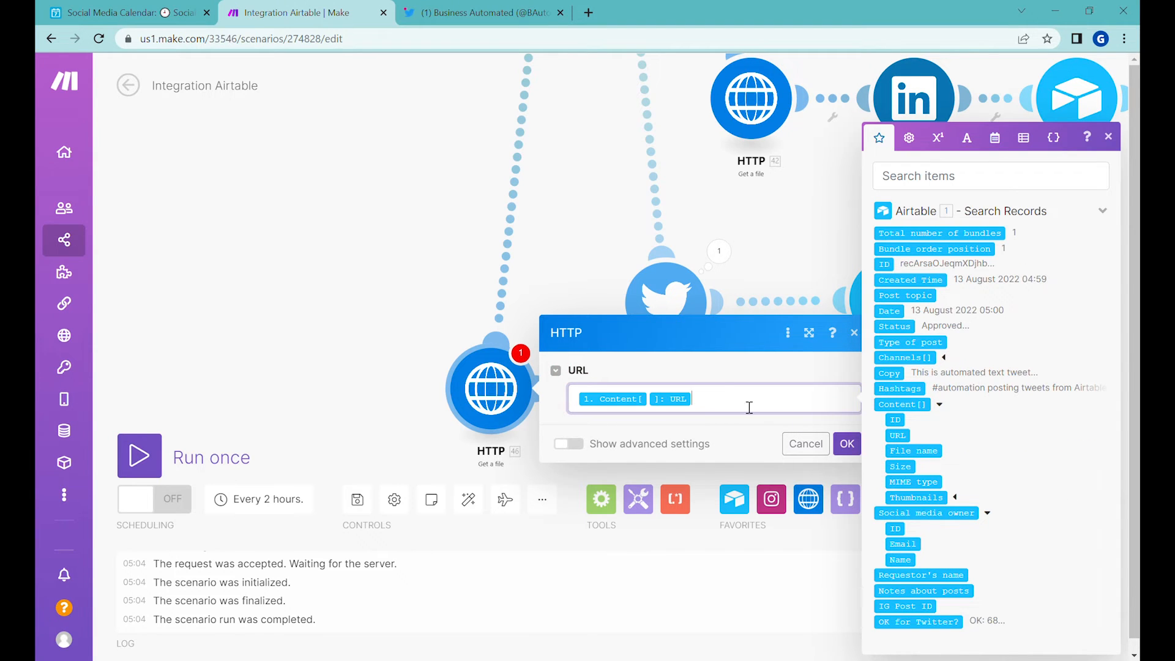
click(847, 443)
Step: Run the scenario once and inspect the HTTP module's downloaded file output
click(139, 456)
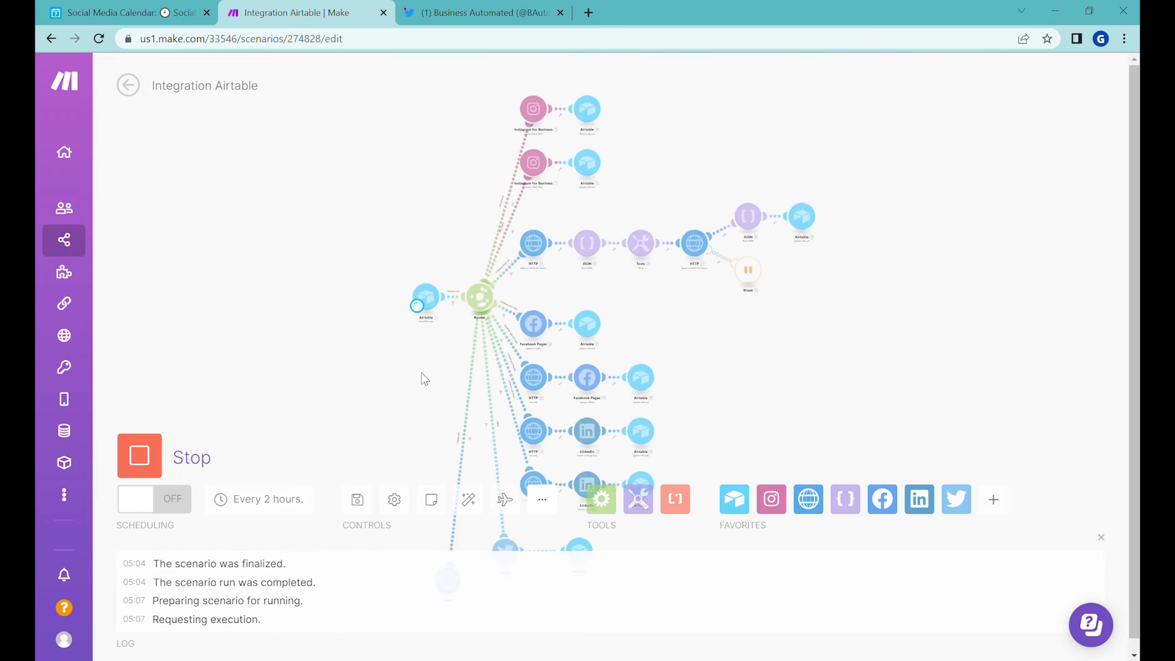
scroll(472, 369, up, 5)
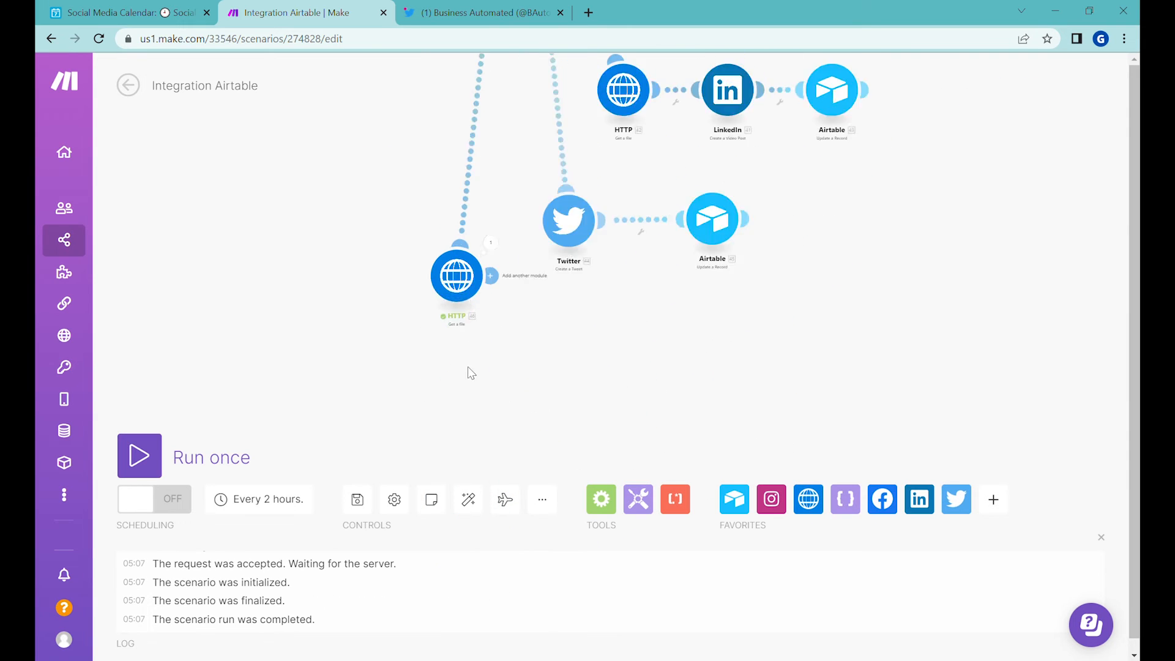
click(503, 179)
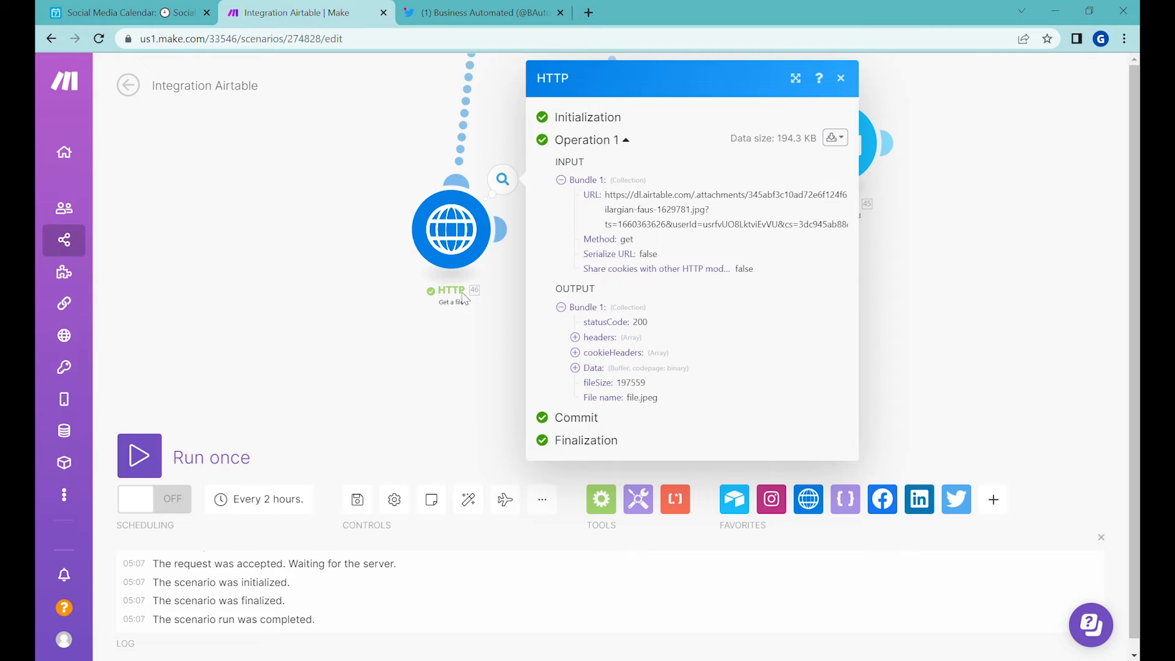
click(429, 343)
Step: Clone the Create a Tweet module and connect the copy after the HTTP Get a file module
right_click(648, 165)
click(686, 276)
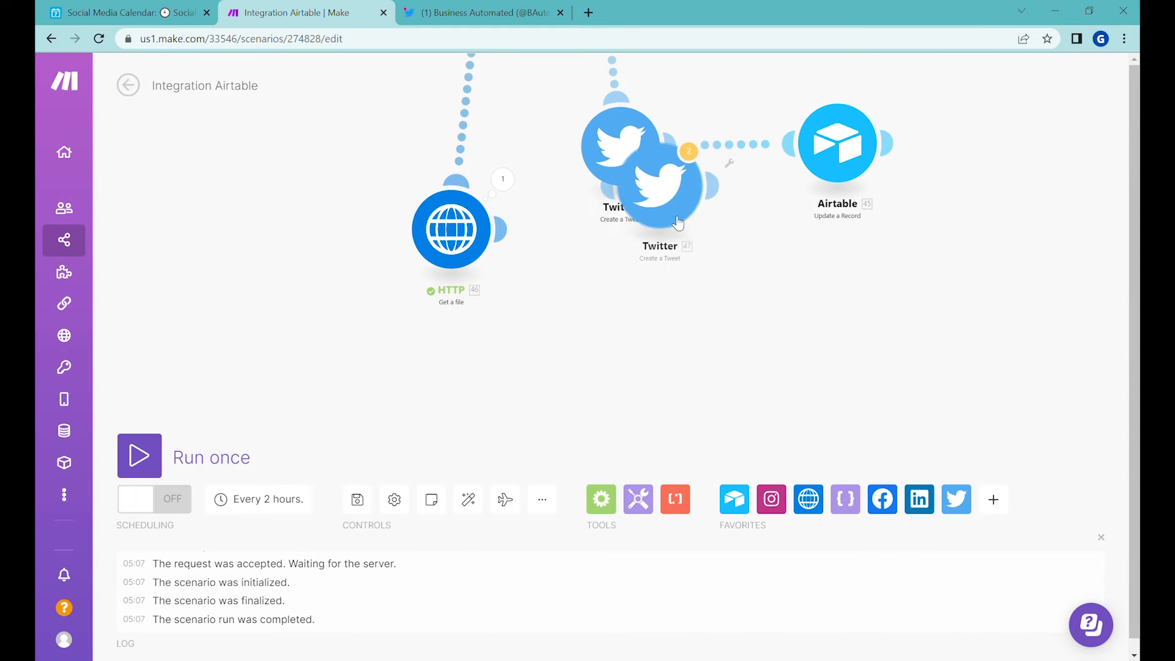
click(685, 318)
Step: Show the cloned tweet module's advanced settings and add an image attachment using the HTTP - Get a file output
click(686, 300)
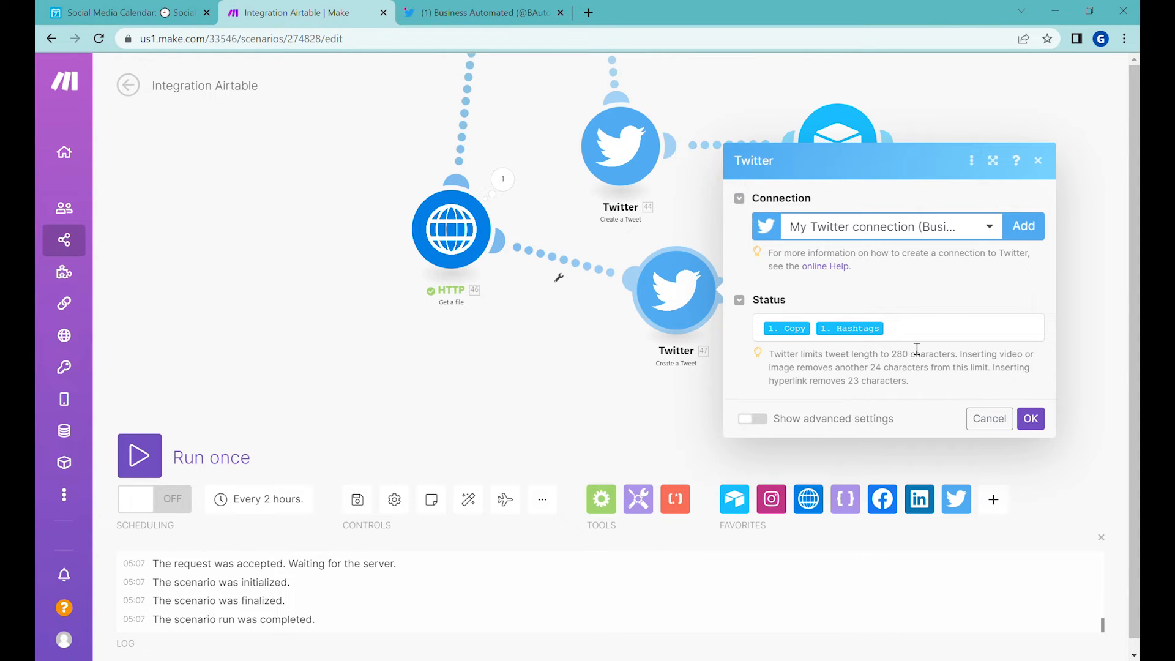
click(753, 420)
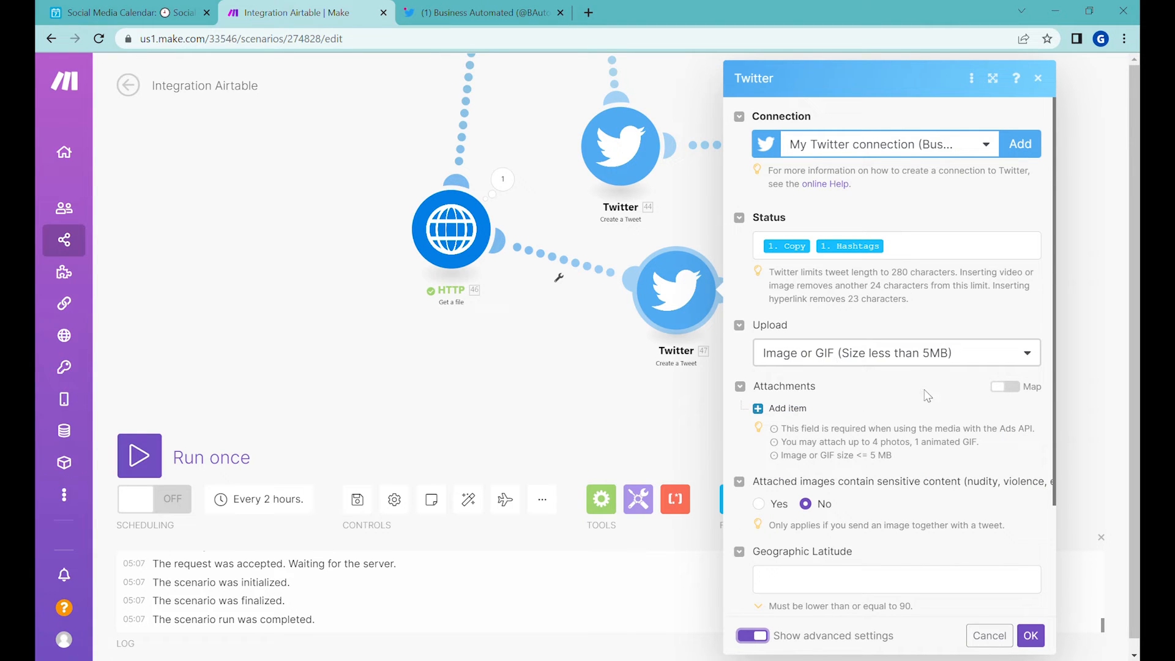
click(796, 408)
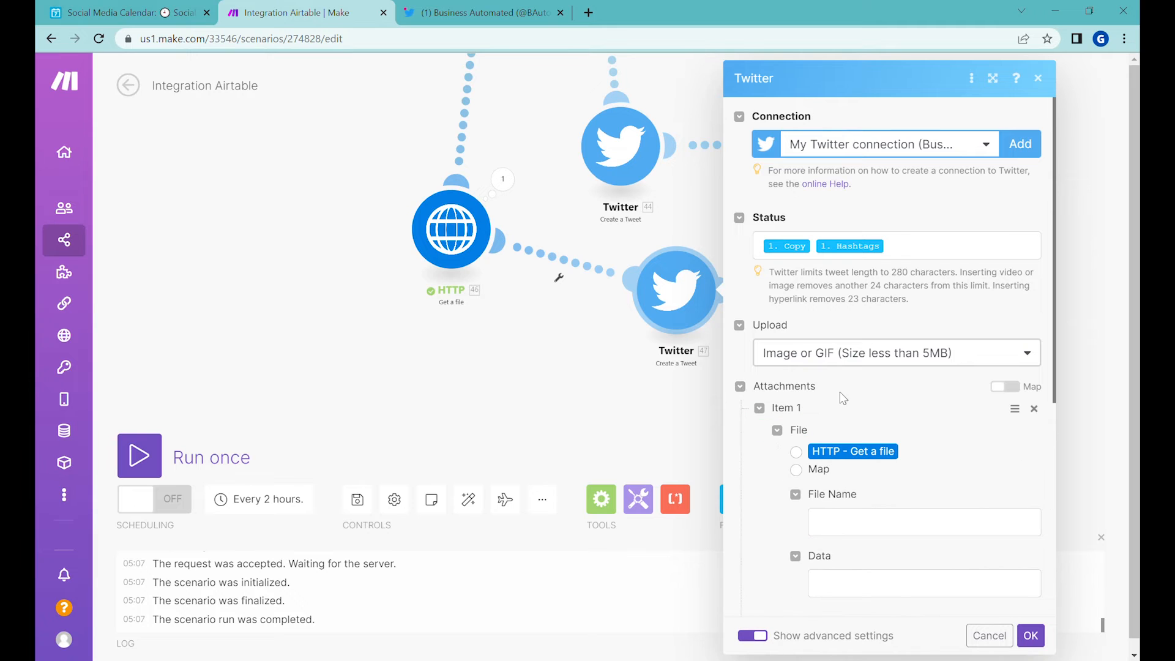
scroll(875, 403, down, 1)
scroll(875, 402, down, 2)
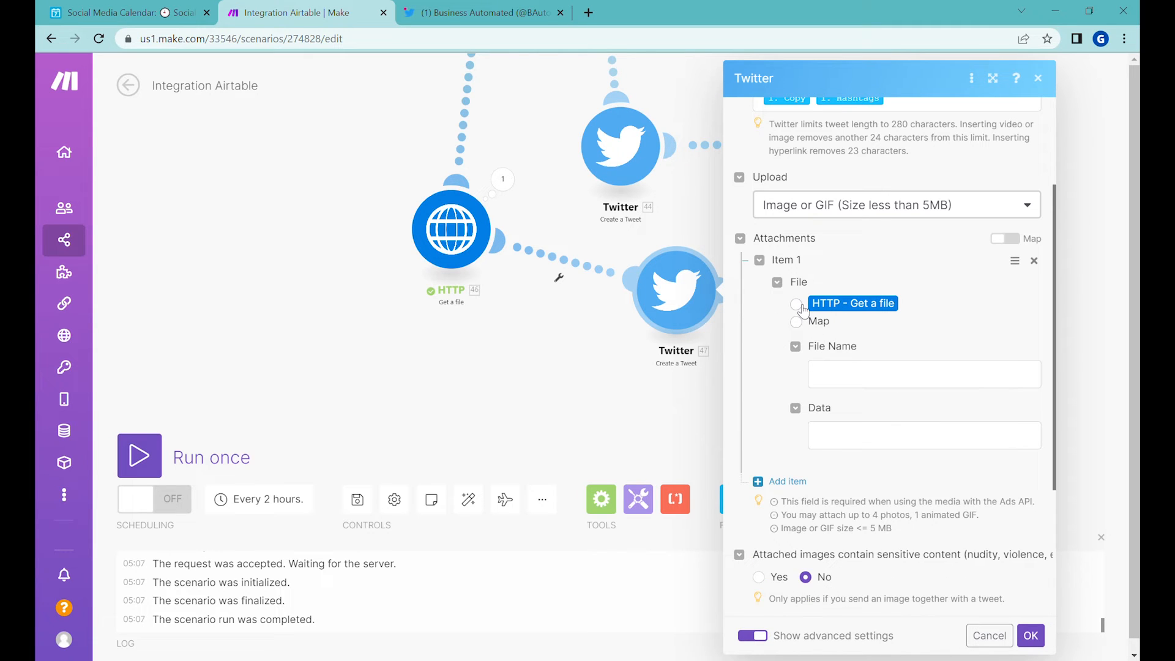
click(796, 305)
scroll(846, 274, down, 1)
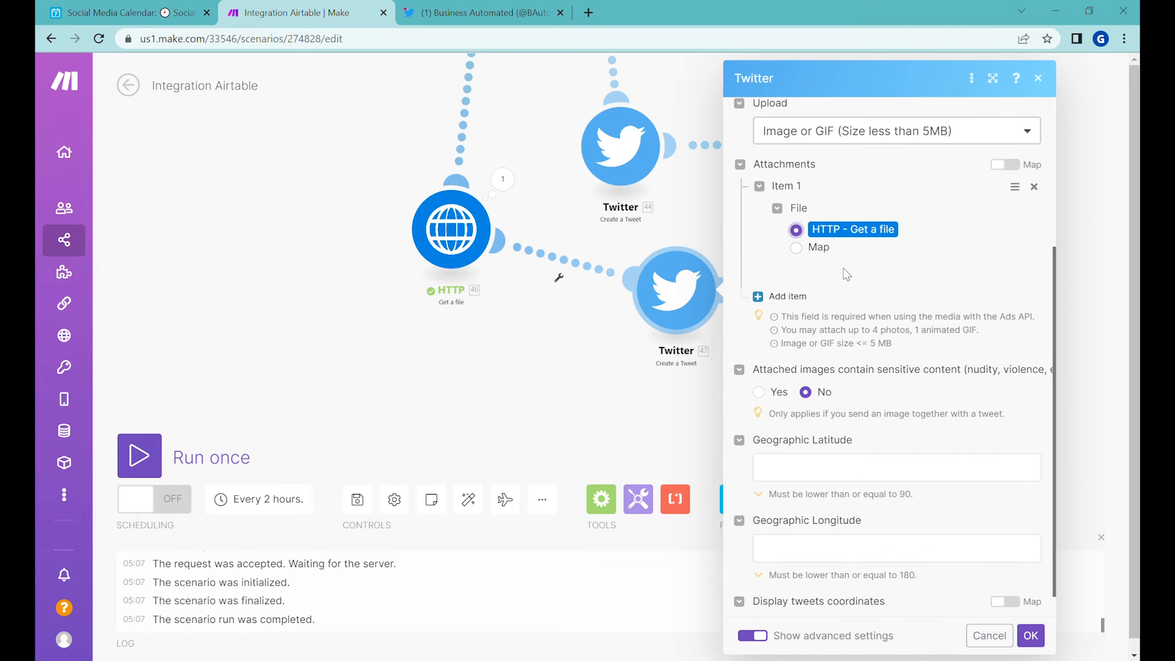
Step: Set Display tweets coordinates to No in the picture tweet module and save it
scroll(853, 306, down, 1)
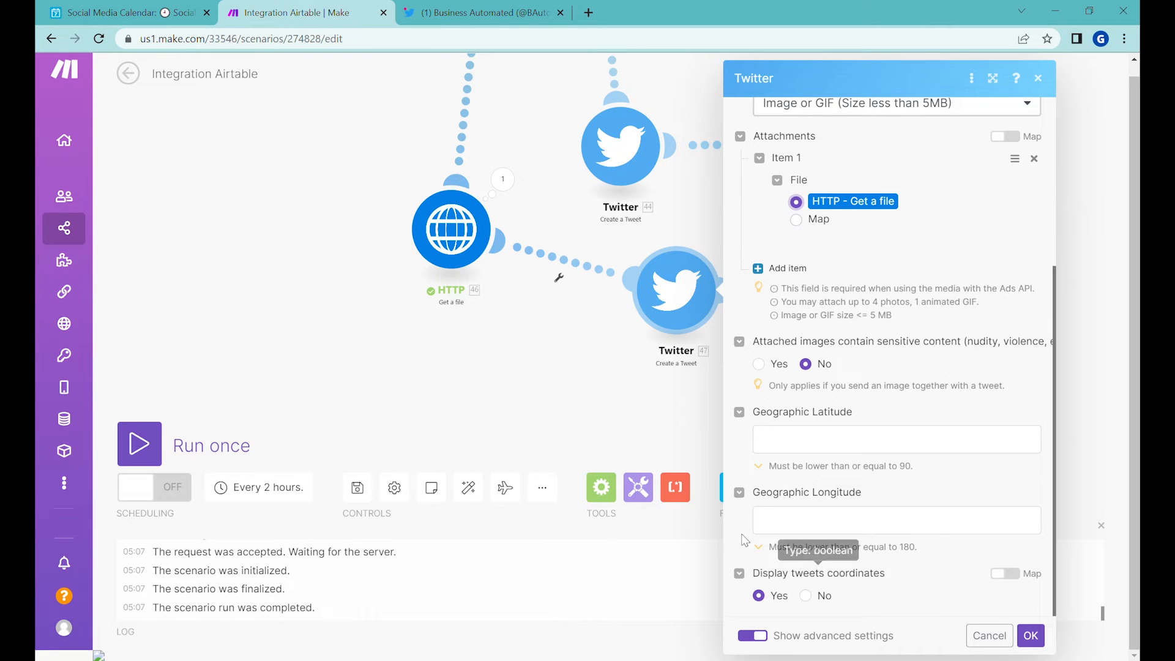
click(806, 597)
scroll(796, 367, up, 4)
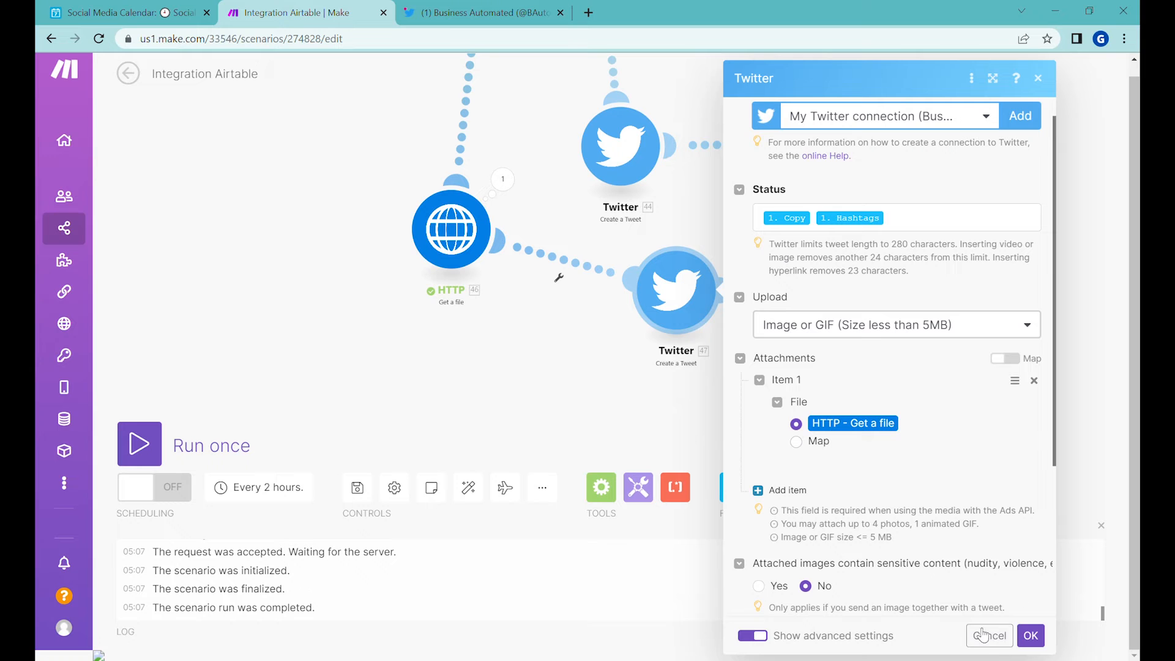
click(1040, 638)
Step: Clone the picture tweet module and connect the copy to the HTTP module as a second route through a router
drag(788, 241, 787, 237)
drag(544, 191, 508, 238)
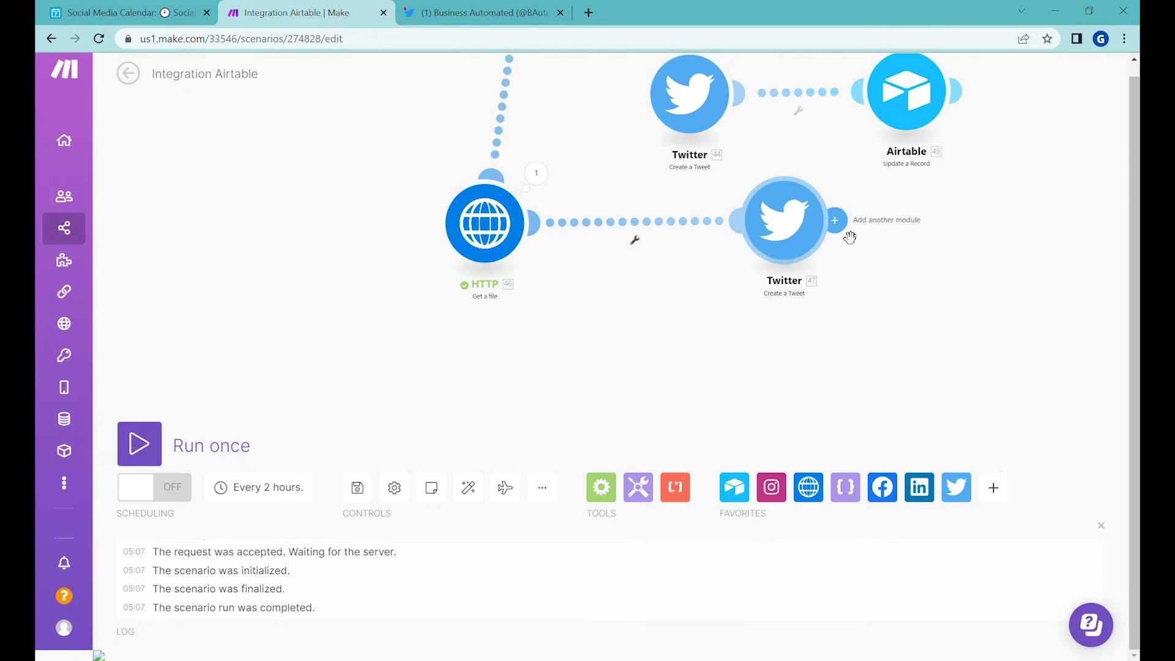
right_click(775, 235)
click(844, 352)
drag(790, 369, 527, 246)
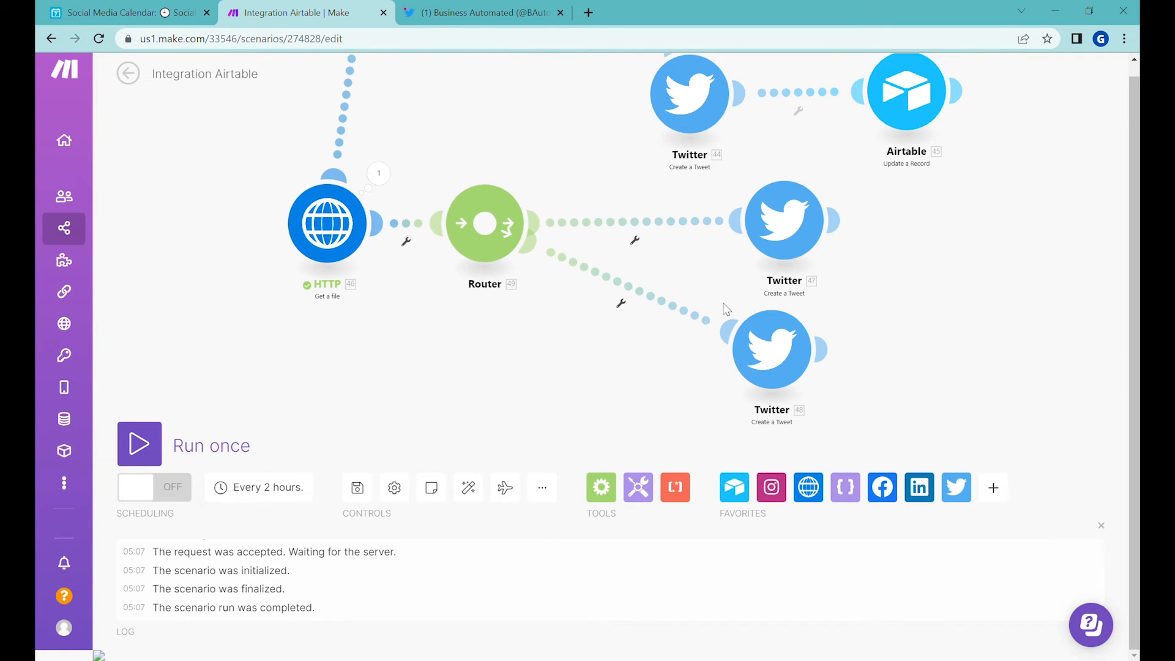
Step: Set the second tweet module's upload to Video or GIF (Size more than 5MB), use the HTTP - Get a file output, and save
click(790, 348)
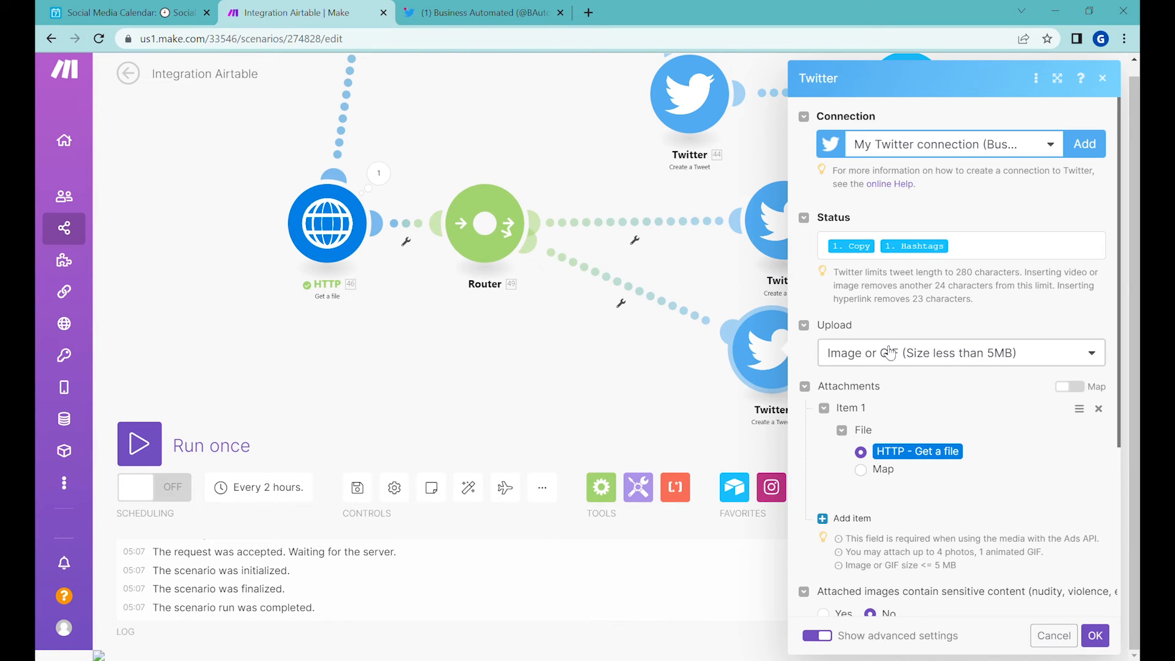
click(923, 360)
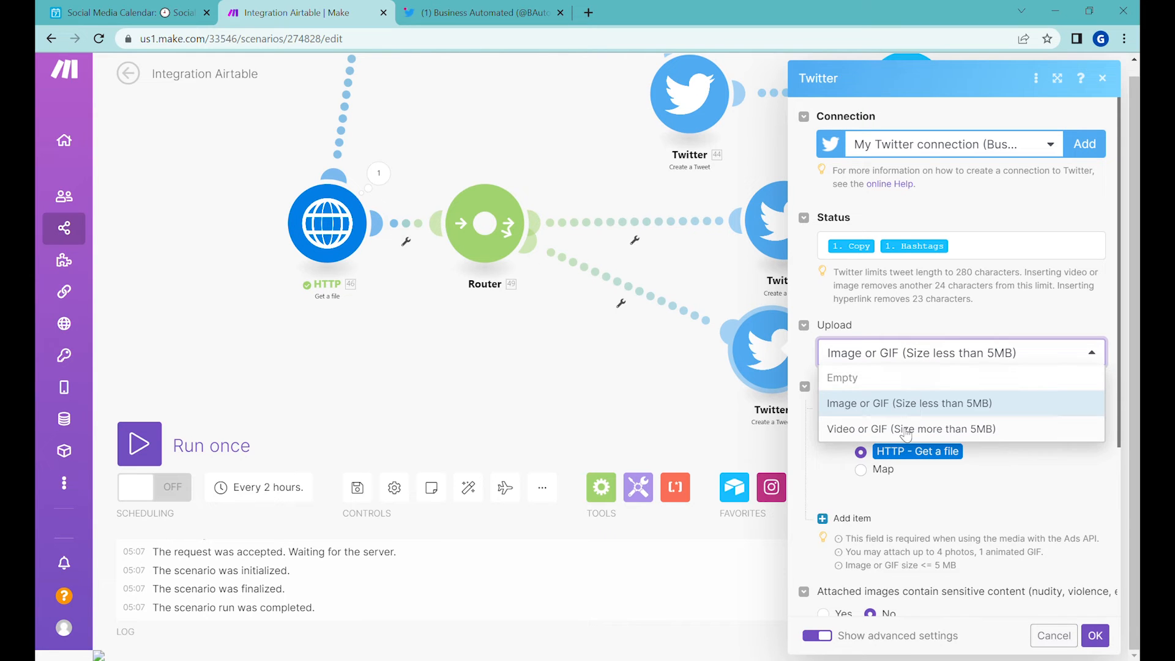
click(905, 430)
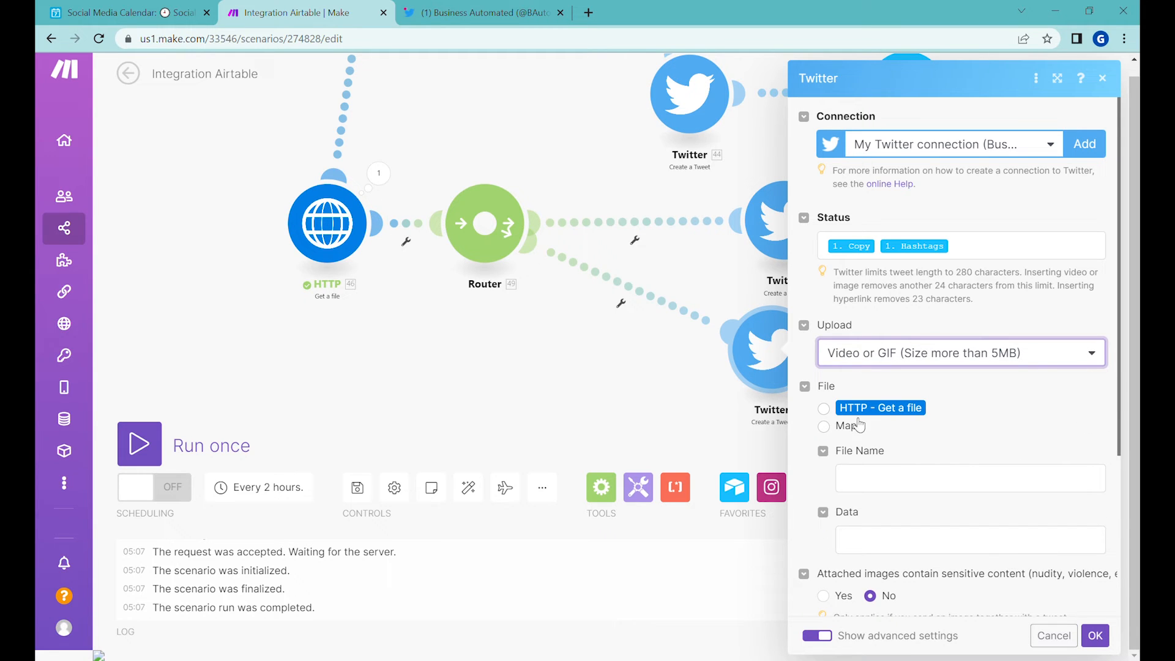
click(824, 408)
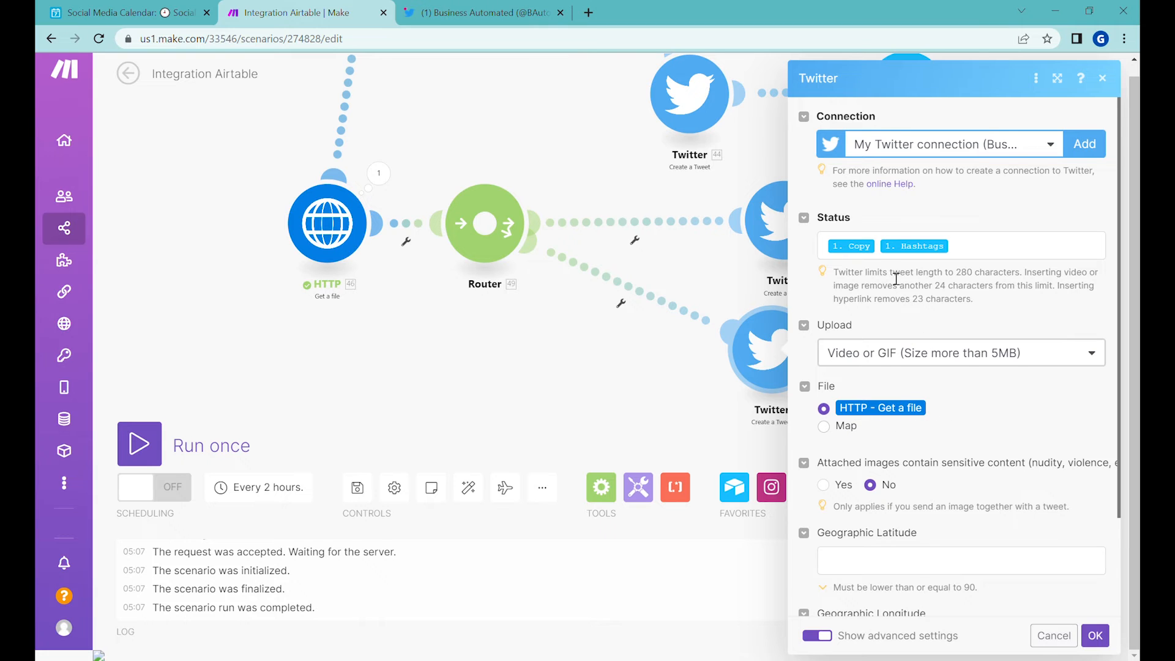
scroll(966, 453, down, 2)
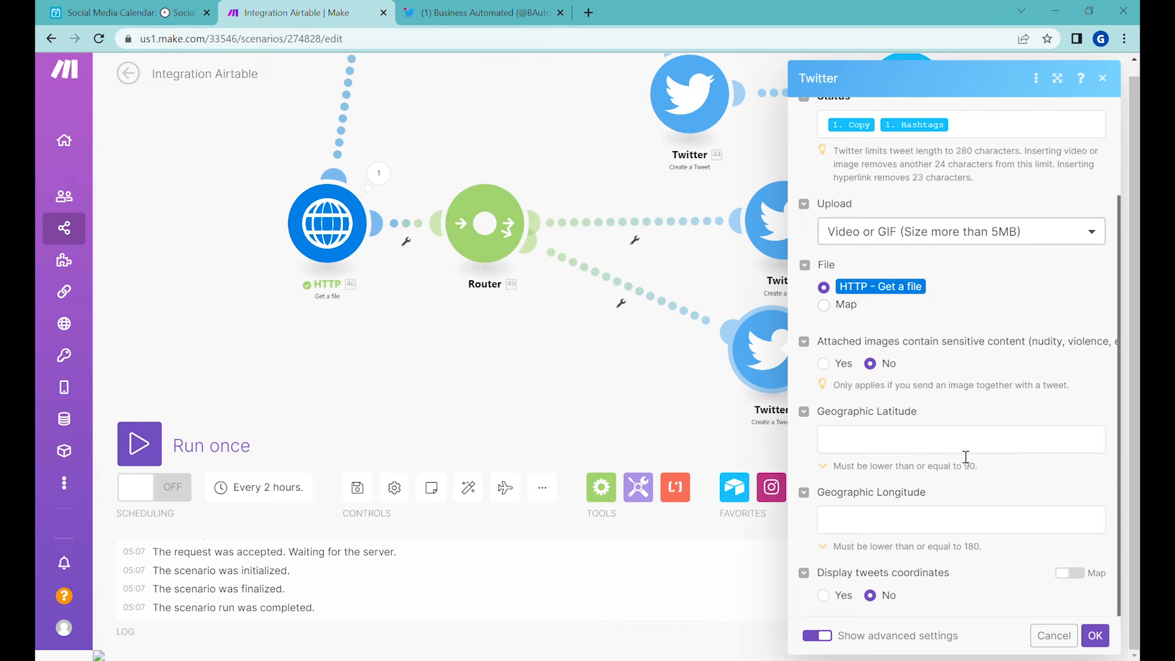
click(1095, 635)
Step: Add a filter labelled Picture to the router's upper tweet route, requiring the Airtable Content MIME type to equal image/jpeg
drag(517, 226, 535, 250)
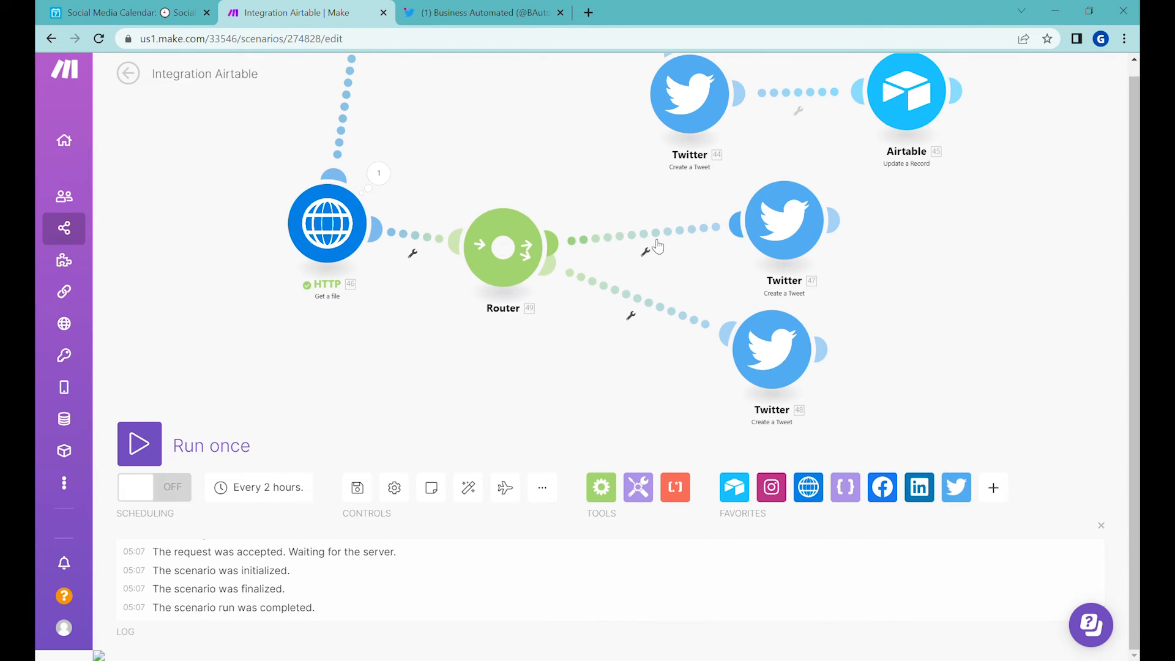
click(653, 238)
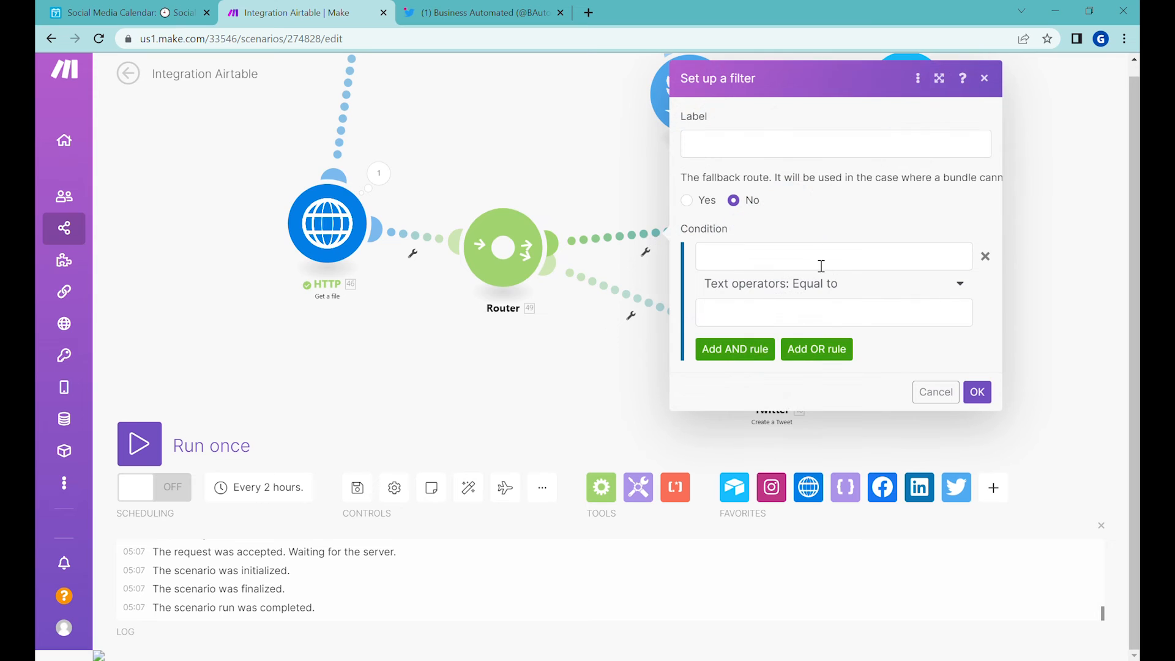
click(709, 150)
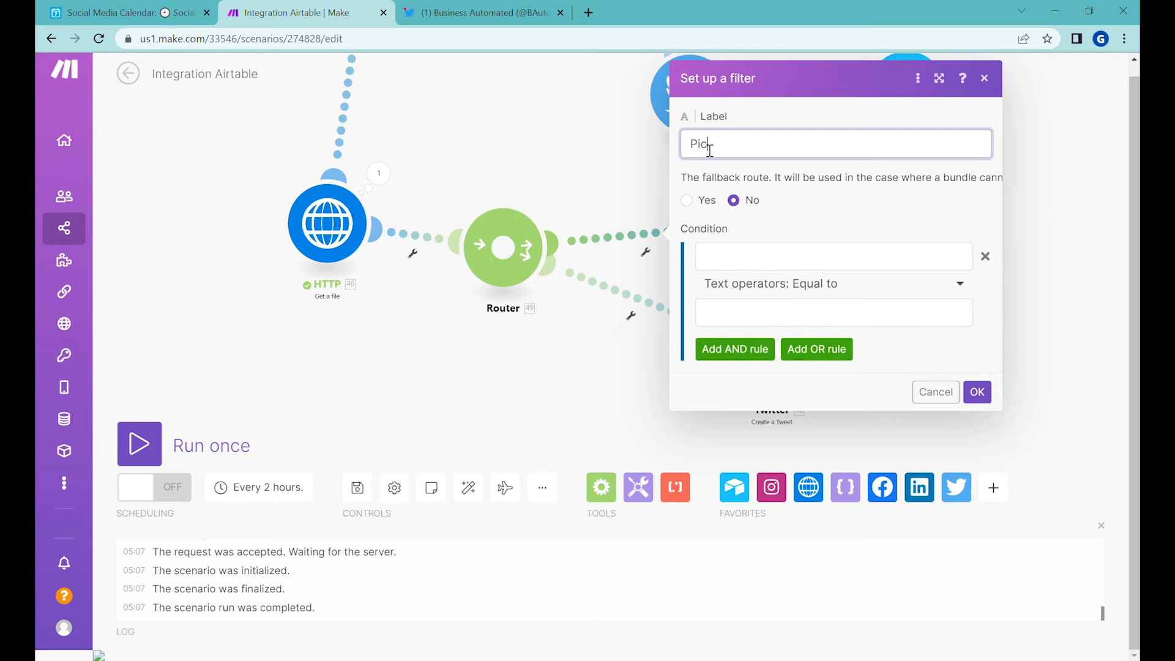
click(775, 262)
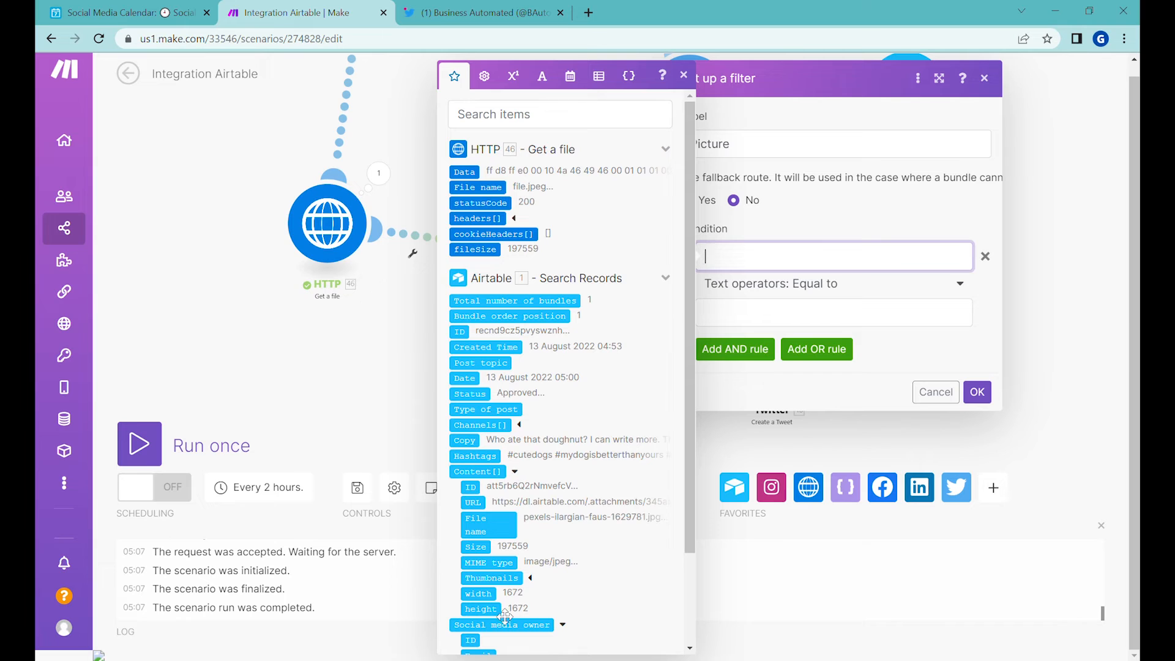
click(503, 563)
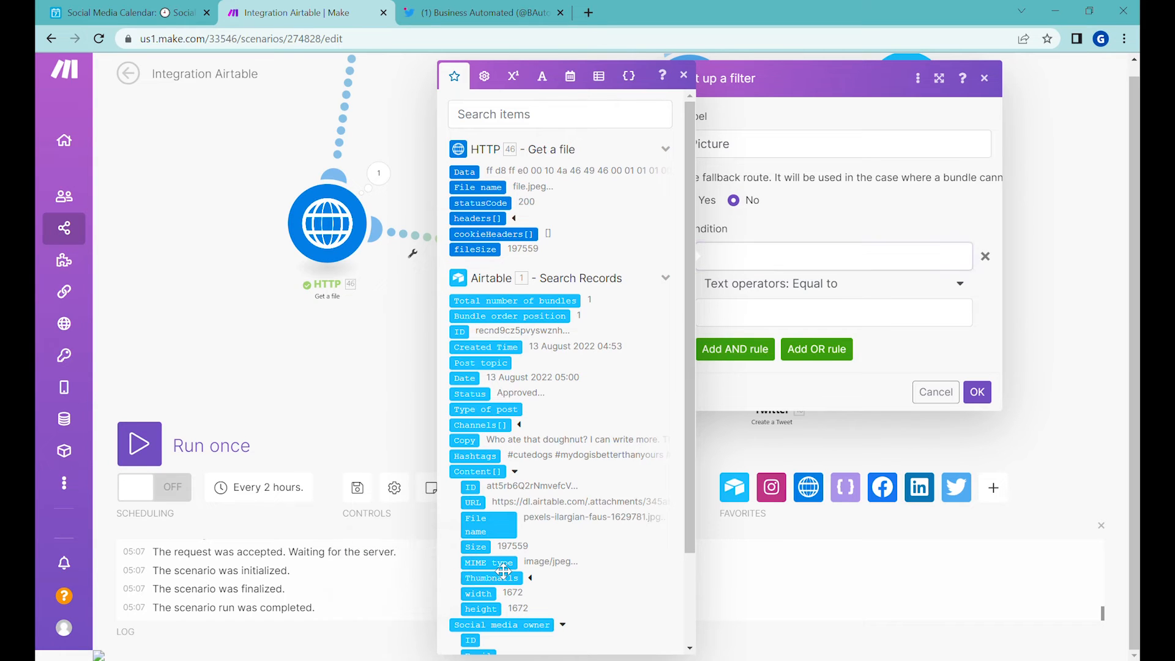
click(789, 311)
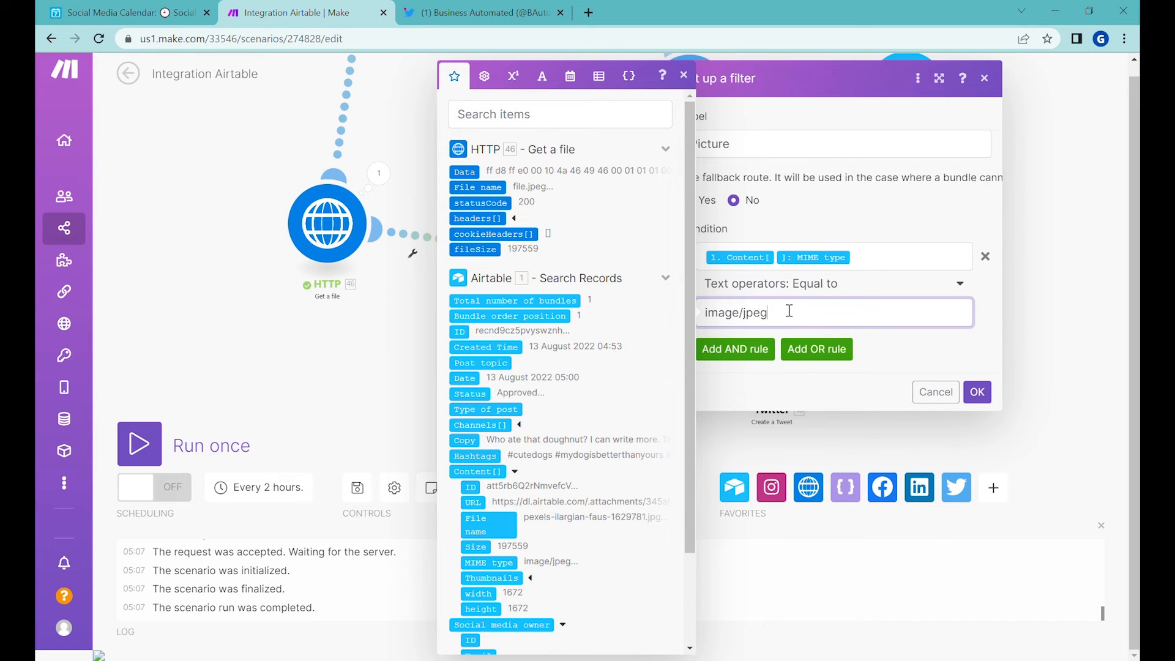
click(977, 392)
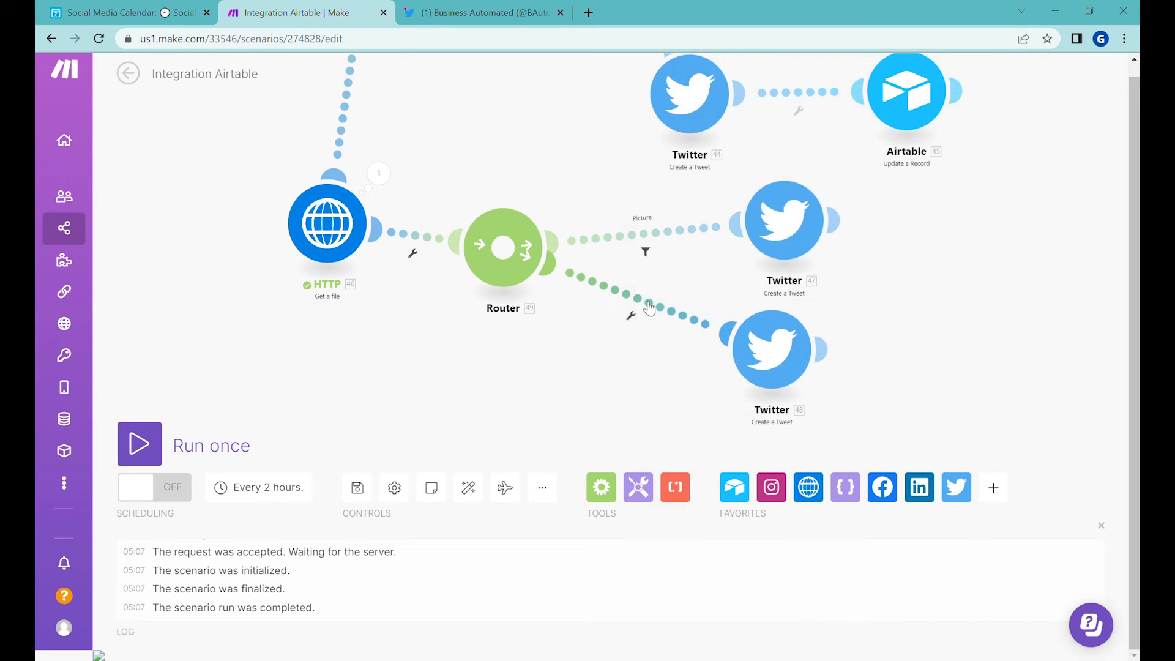
Step: Label the lower tweet route's filter Video, make it the fallback route, and save
click(653, 303)
click(764, 220)
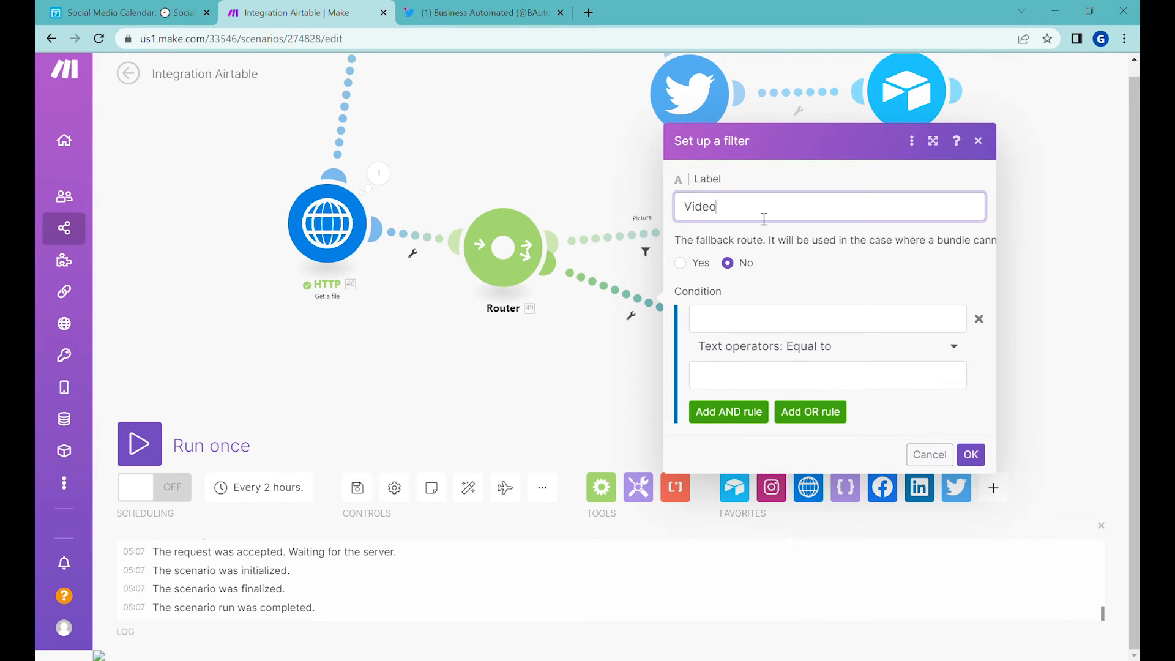
click(681, 264)
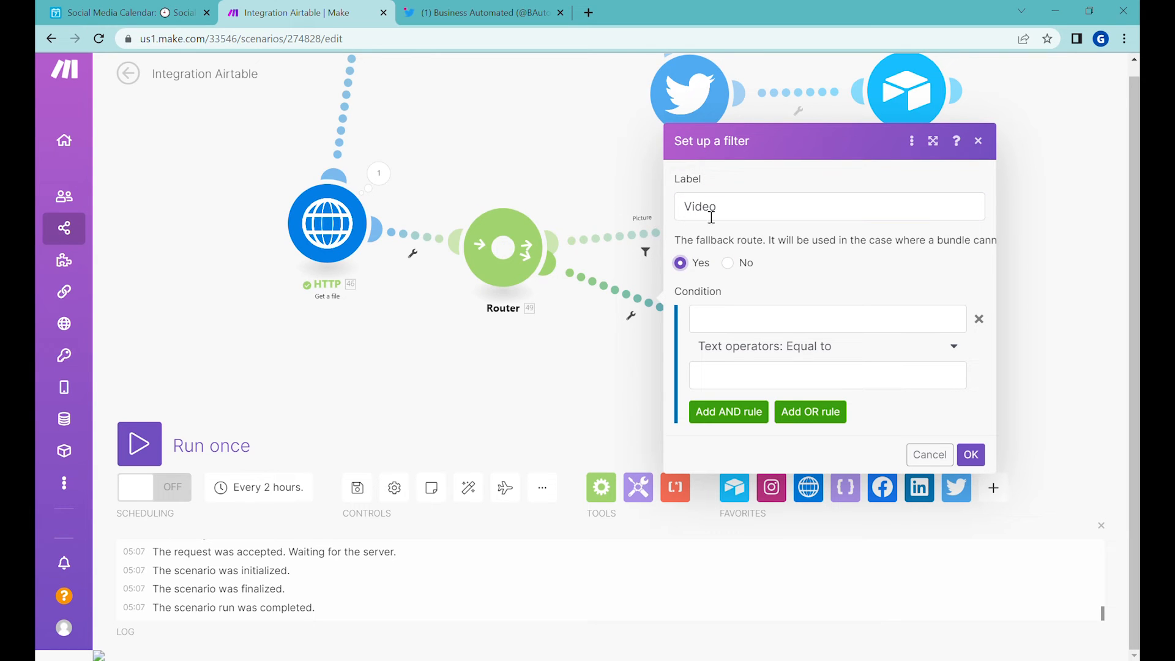
click(971, 455)
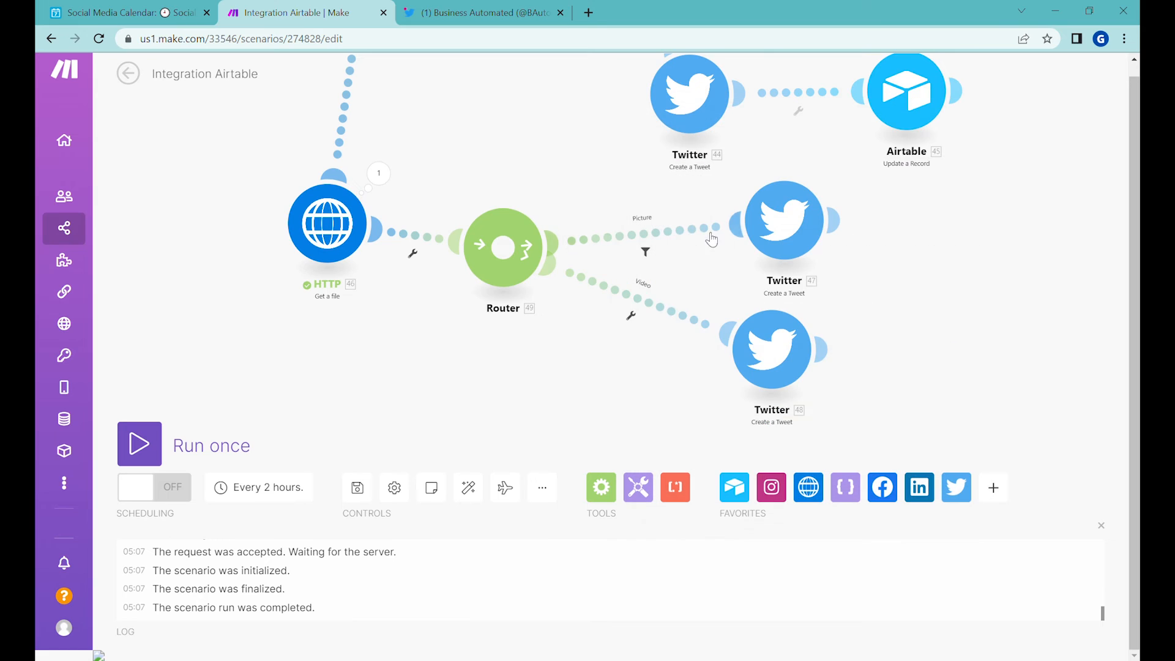
click(673, 234)
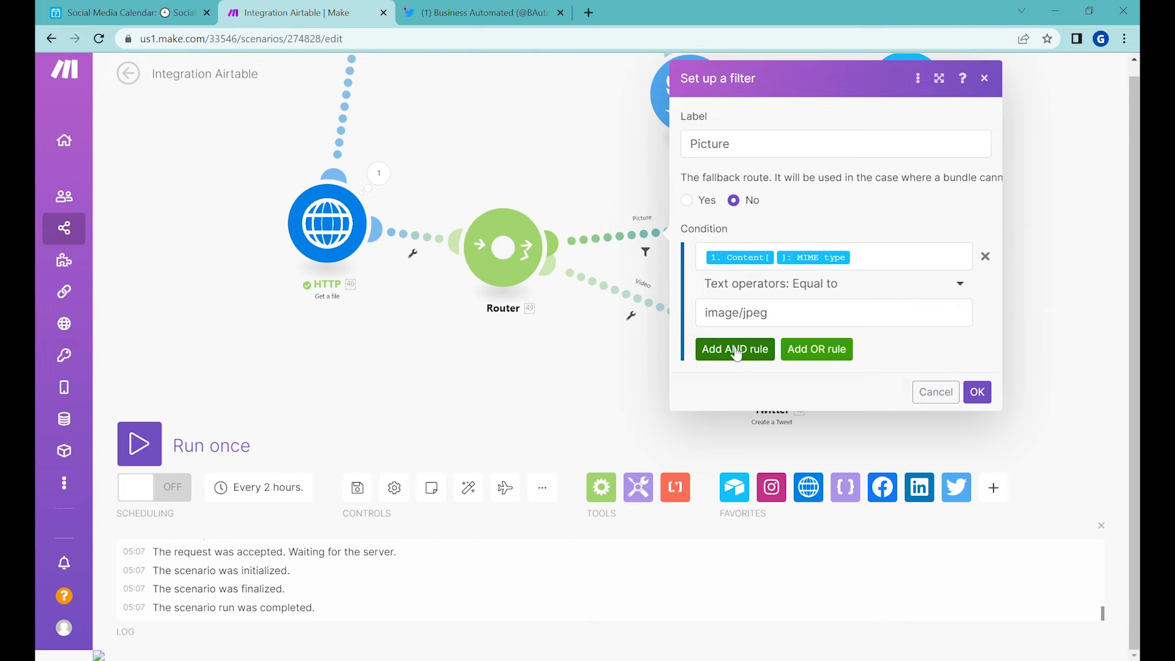
click(838, 357)
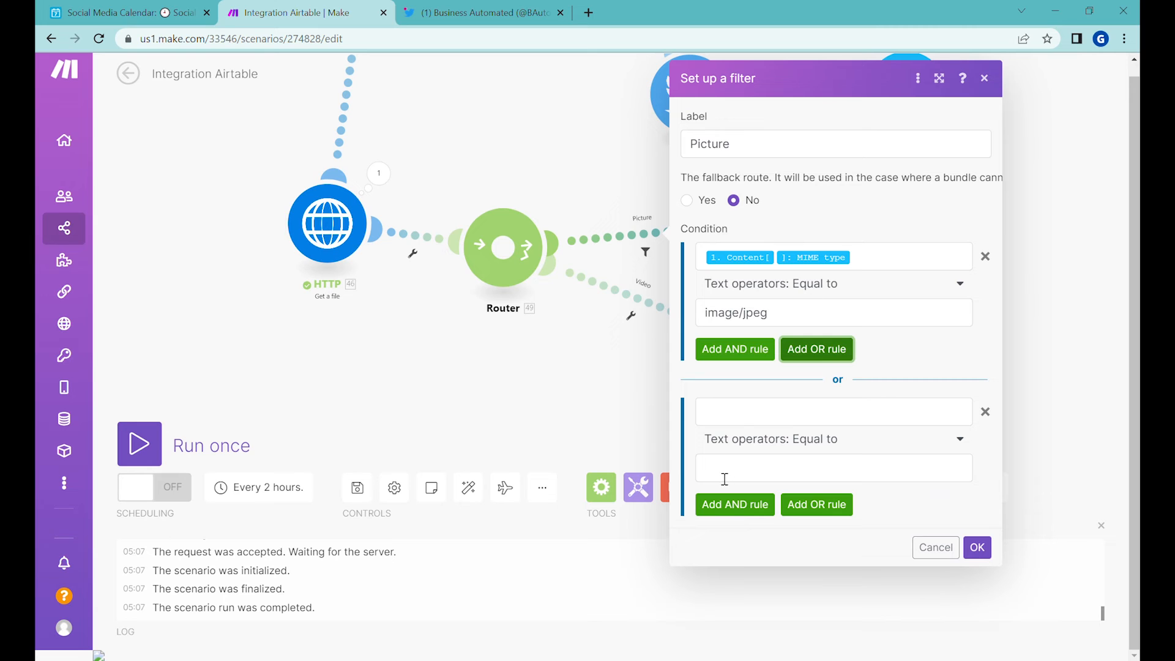
click(985, 412)
click(979, 394)
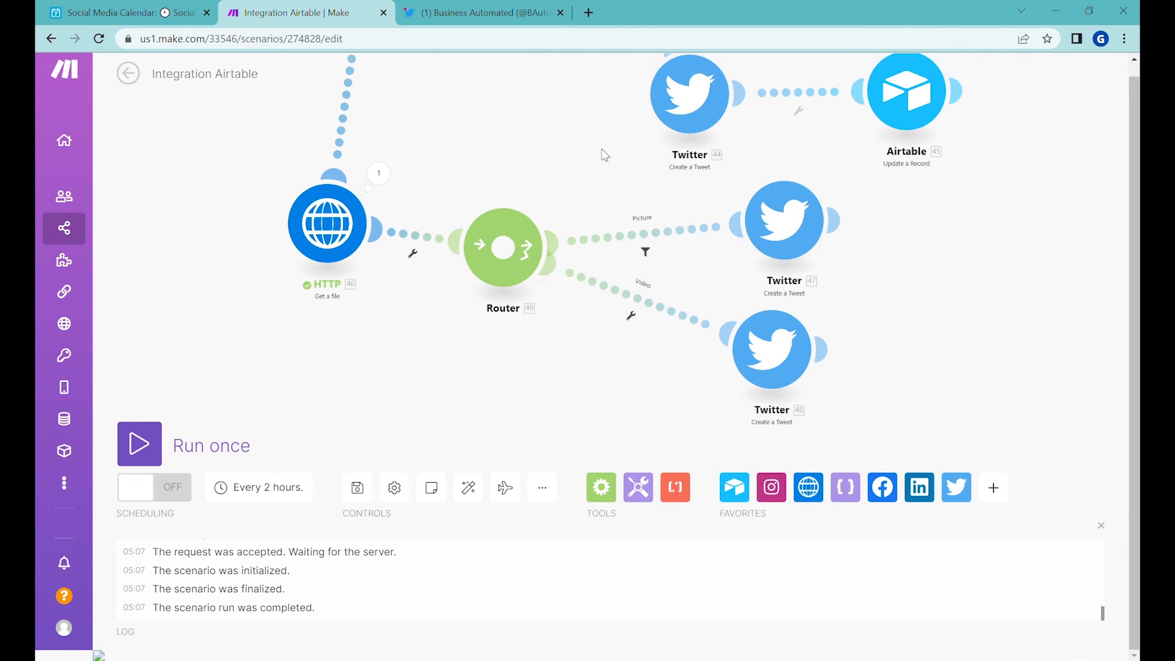
Step: Open the LinkedIn video route's filter and copy its video/mp4 MIME type value
drag(615, 133, 587, 345)
drag(700, 235, 716, 400)
drag(623, 186, 626, 334)
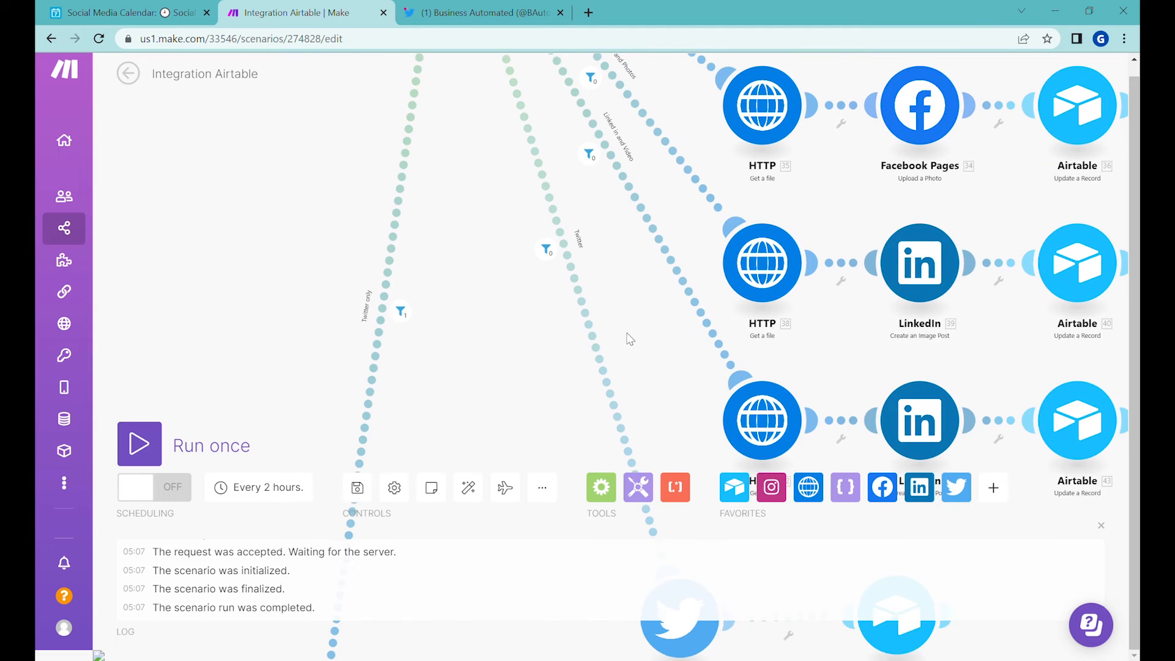
click(648, 119)
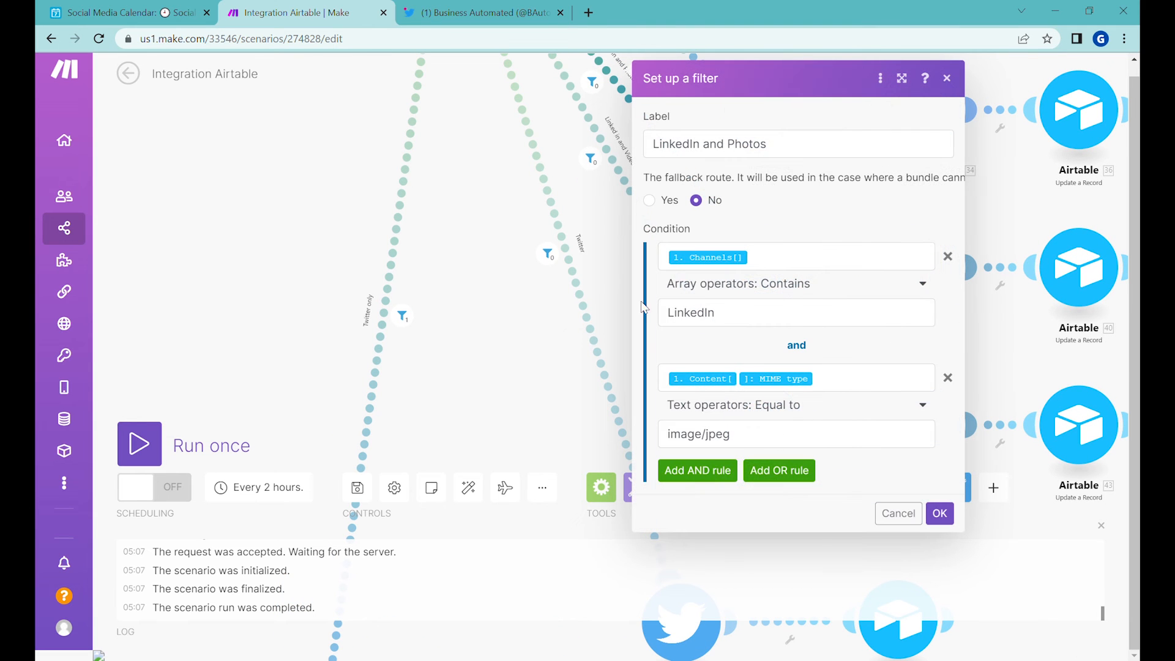
drag(818, 440, 641, 433)
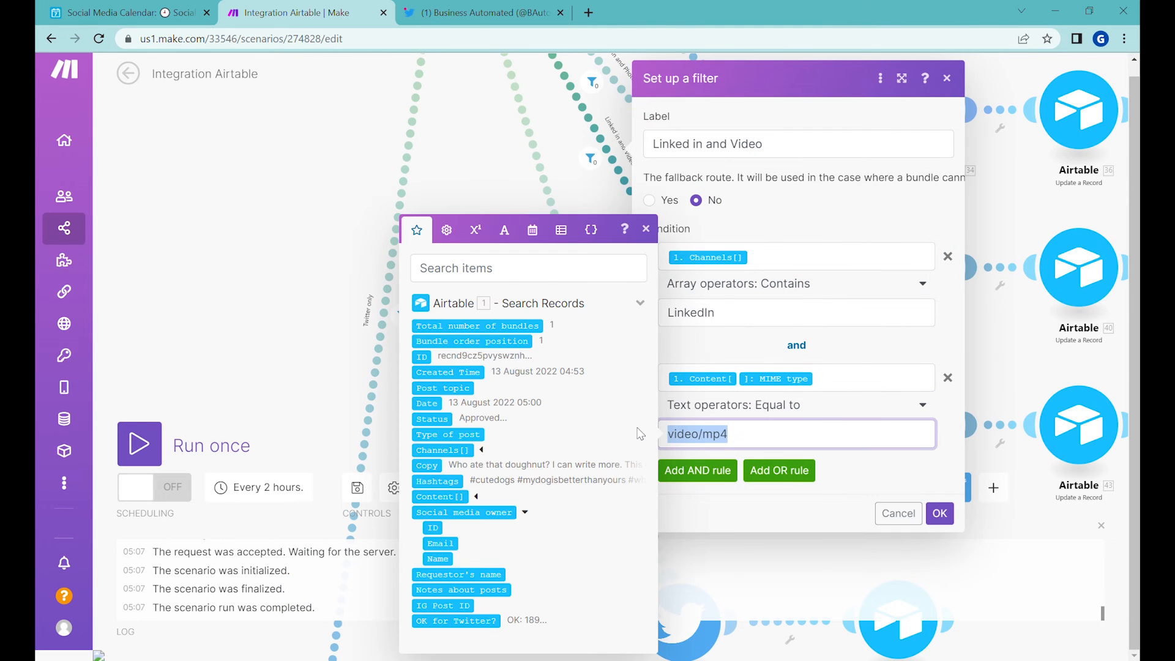
click(1022, 563)
Step: Change the Picture filter's condition to Content MIME type Not equal to video/mp4 and save it
drag(527, 339, 527, 74)
drag(564, 294, 540, 61)
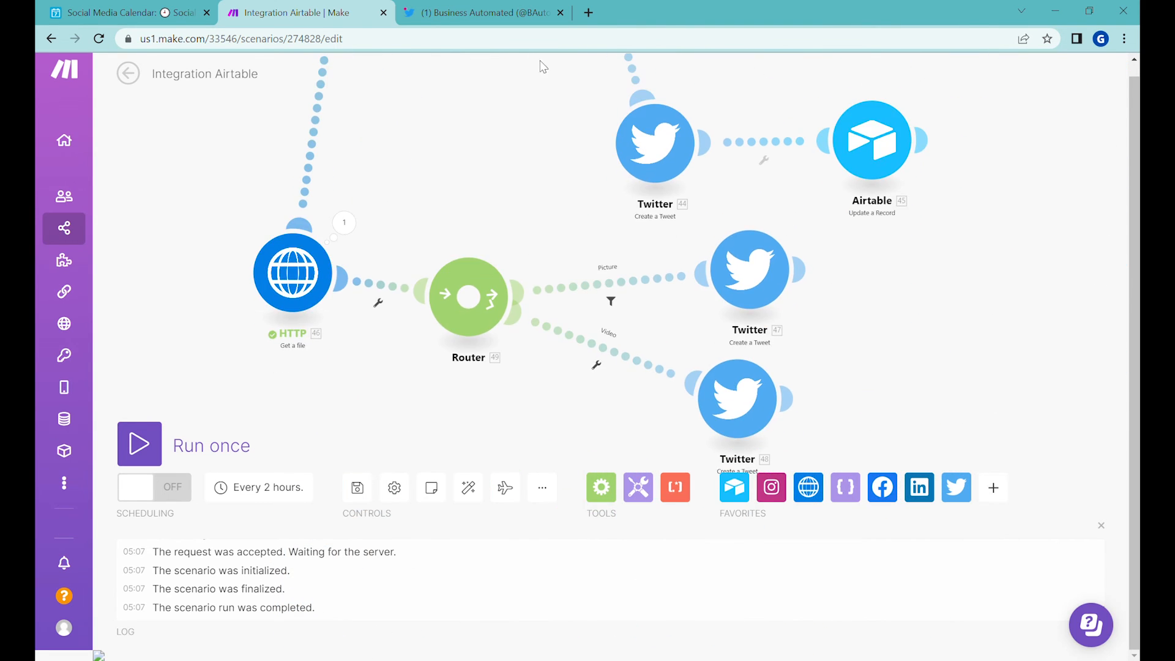
click(634, 282)
click(801, 336)
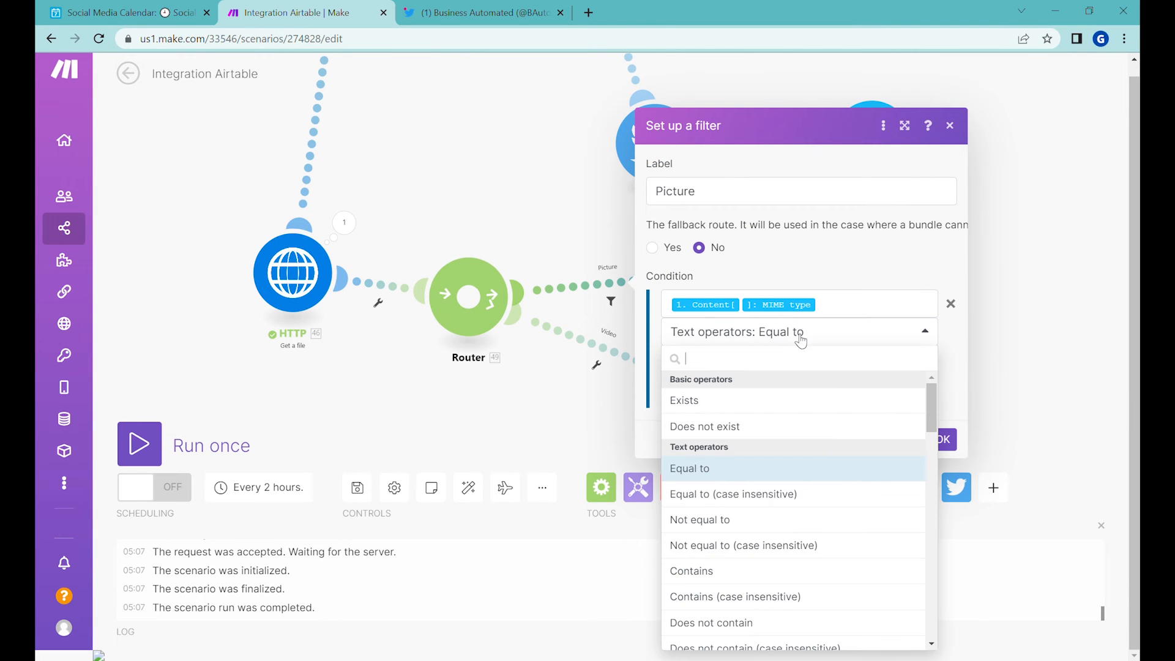
click(699, 521)
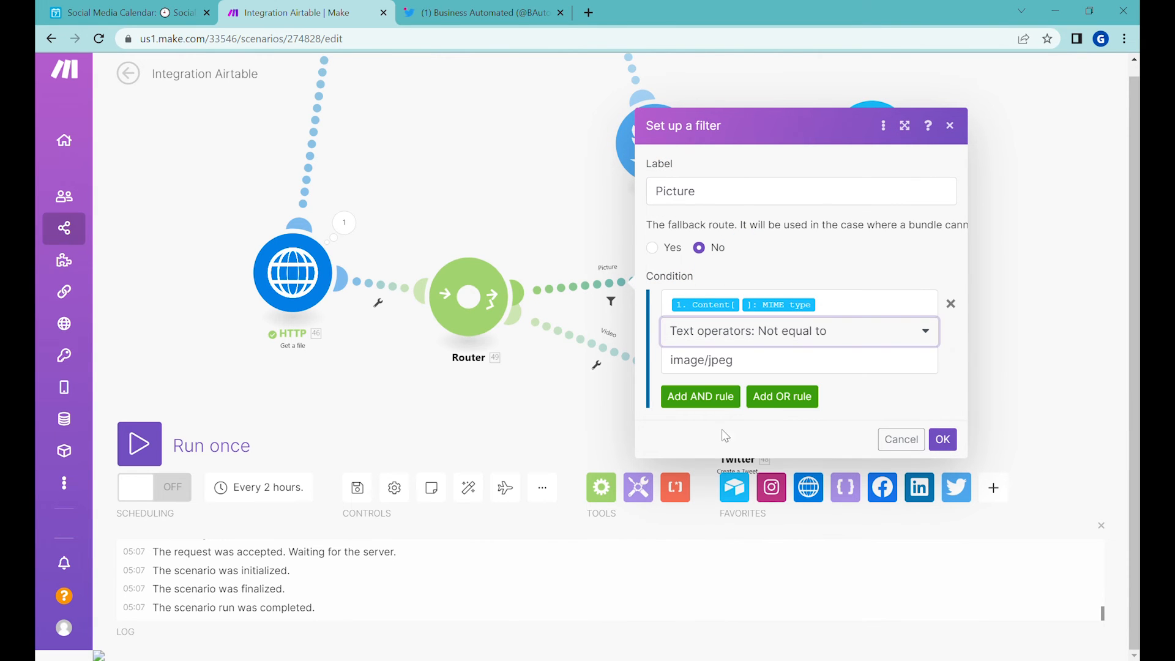
drag(752, 362, 572, 358)
text(video/mp4)
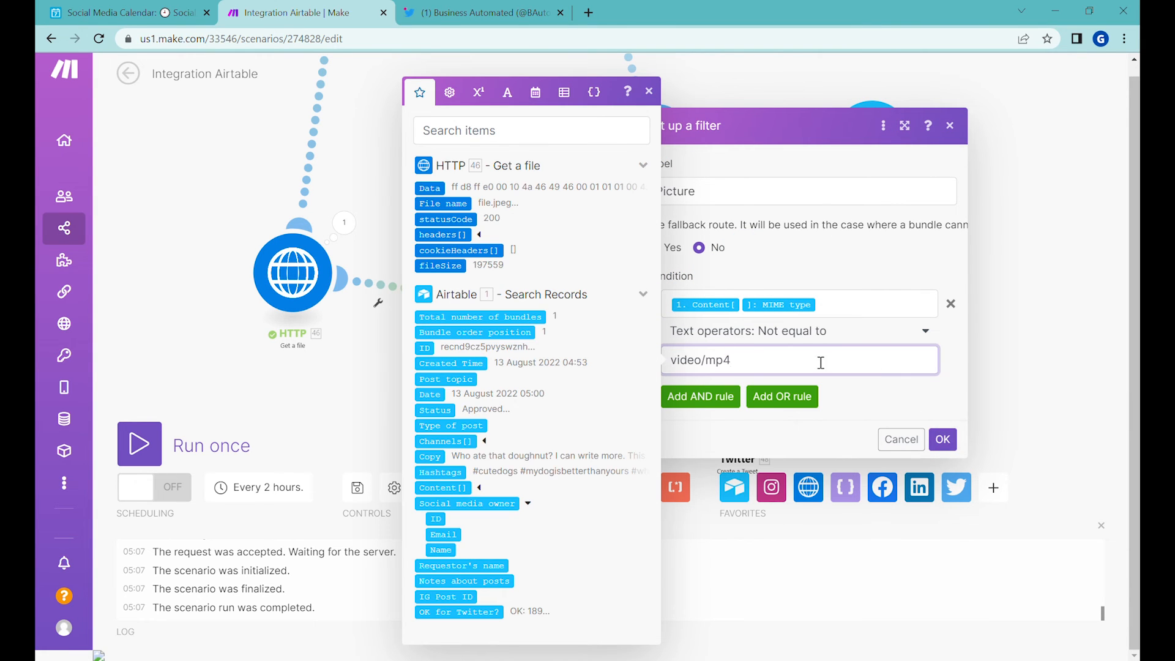
click(943, 439)
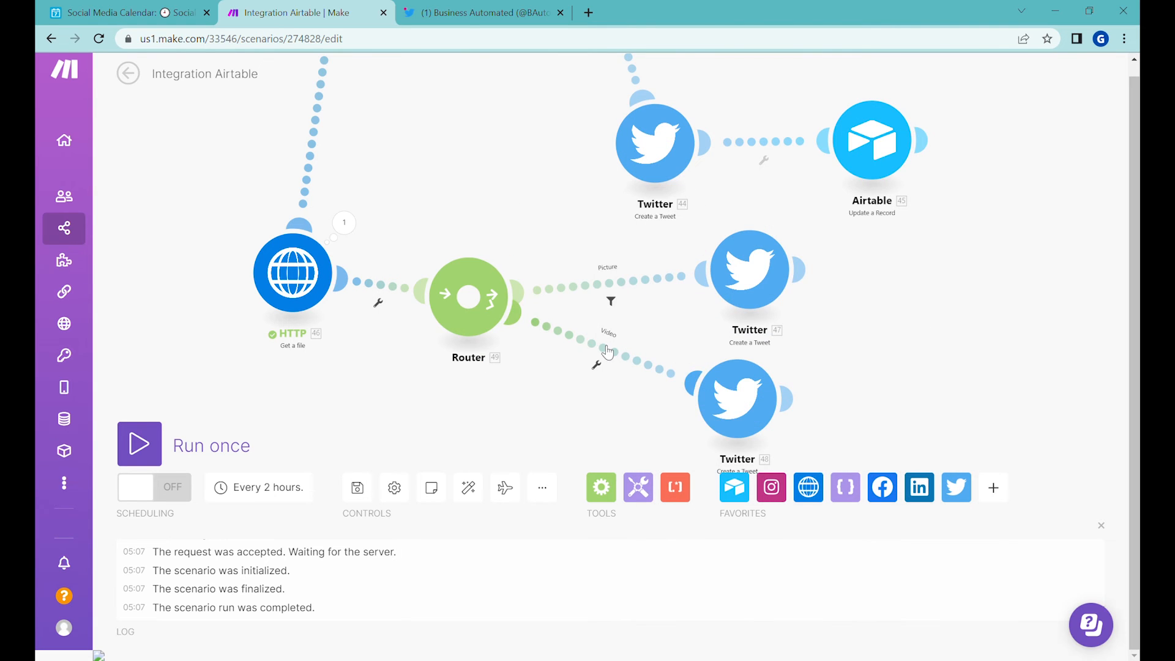
Step: Review the settings of the Video fallback filter and the Picture filter on the tweet routes
click(614, 365)
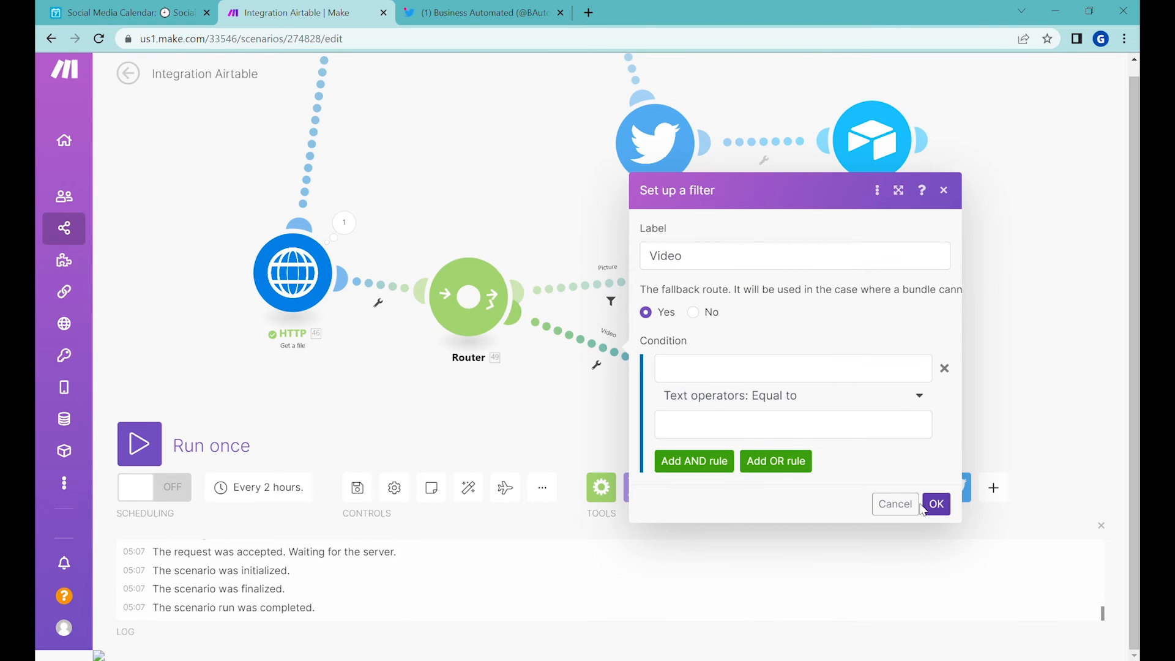
click(937, 504)
click(636, 281)
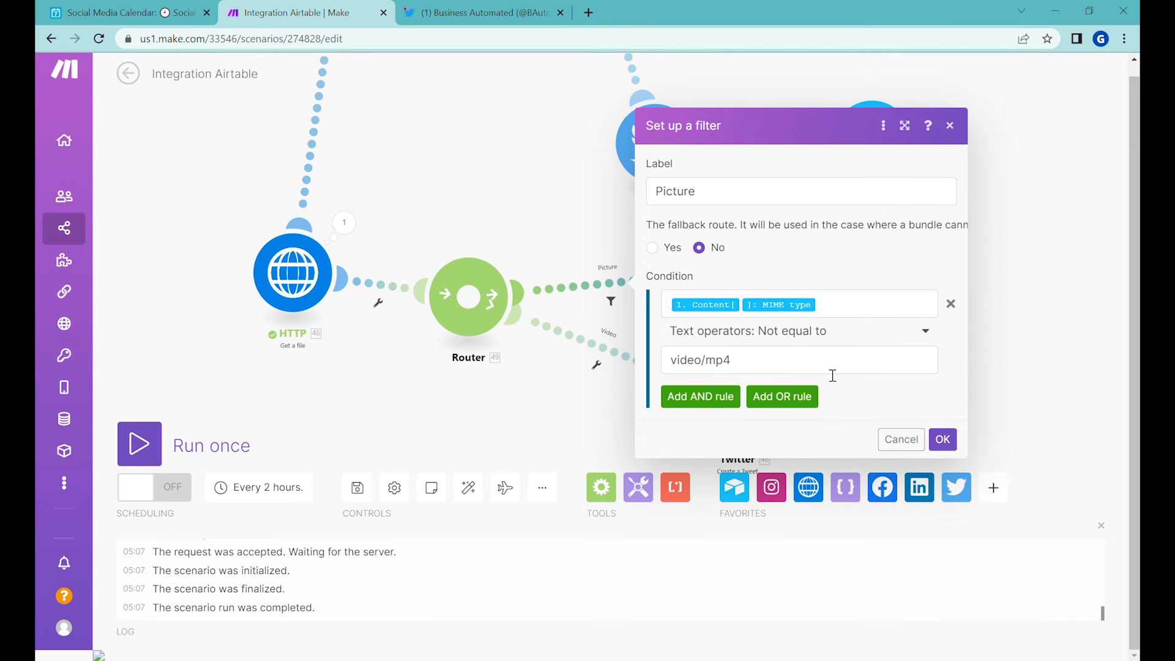
click(888, 430)
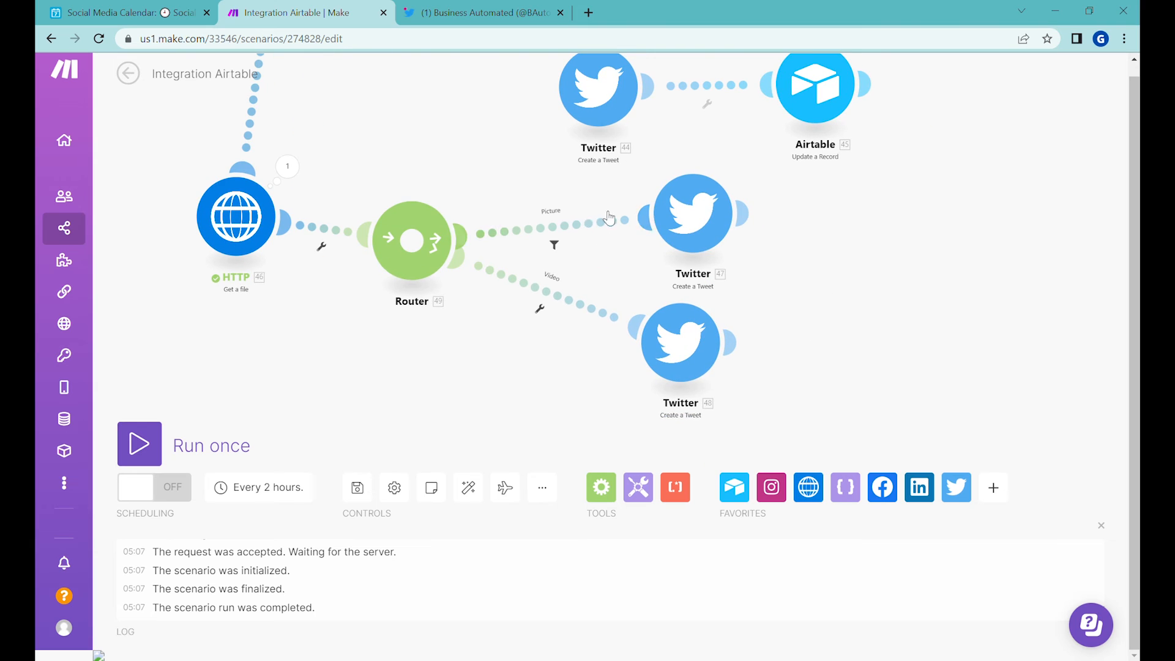
Step: Clone the Airtable Update a Record module onto the picture tweet route, with its Tweet Id mapped to that tweet's ID
drag(763, 284, 646, 245)
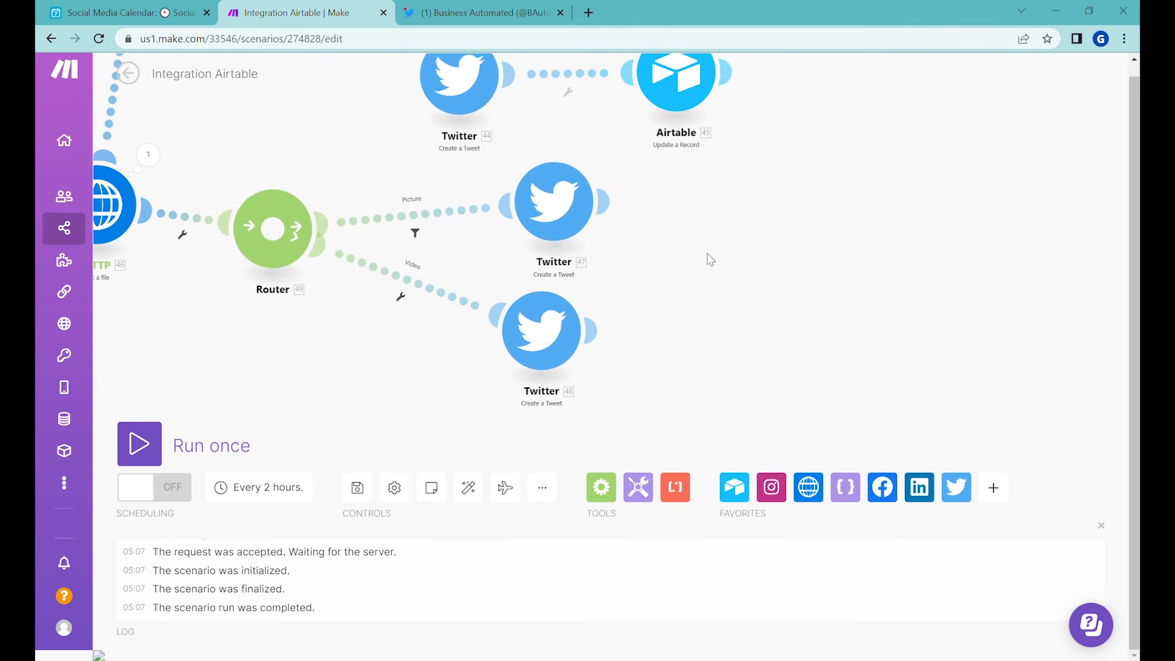
right_click(666, 111)
click(733, 225)
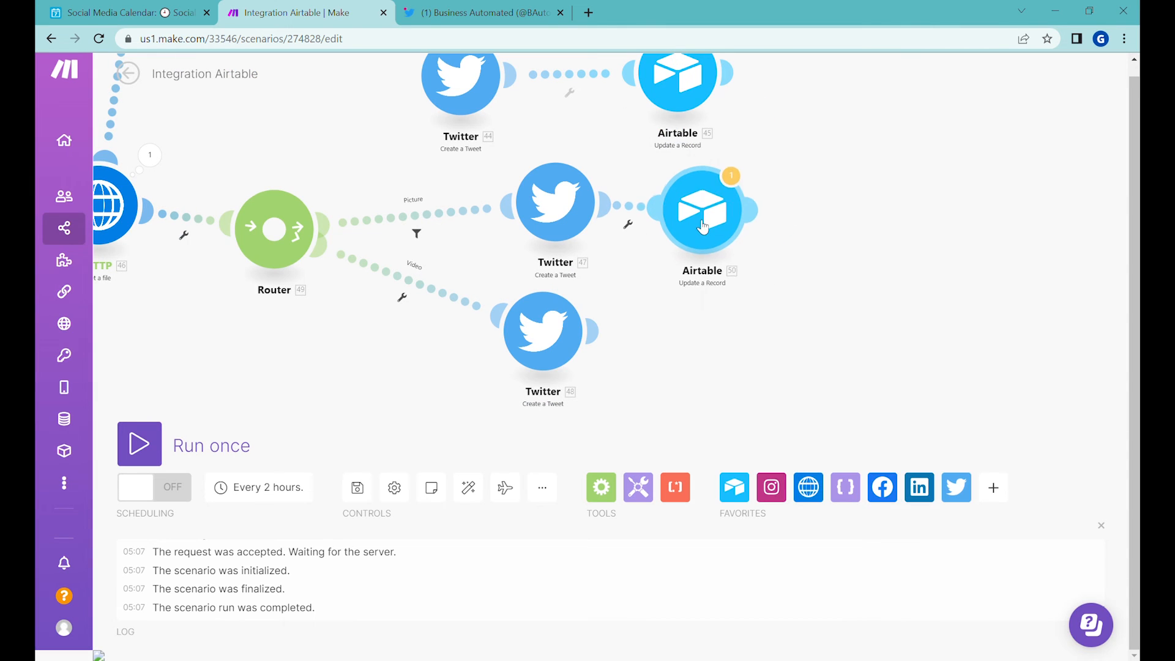
scroll(936, 445, down, 10)
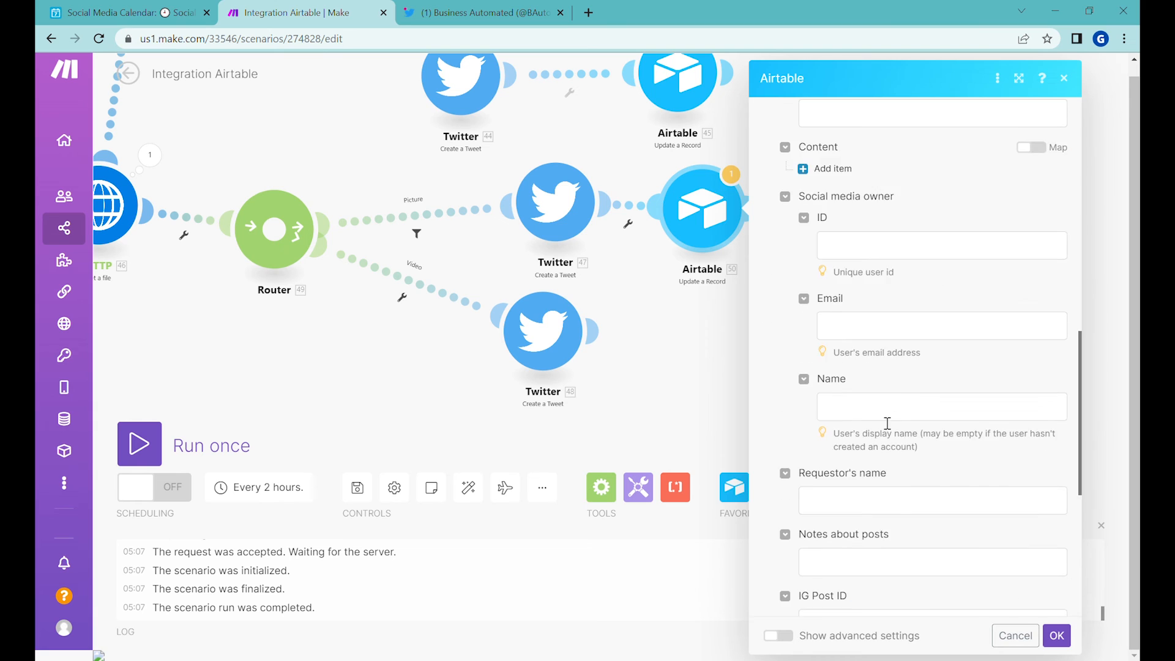
click(898, 436)
click(1057, 635)
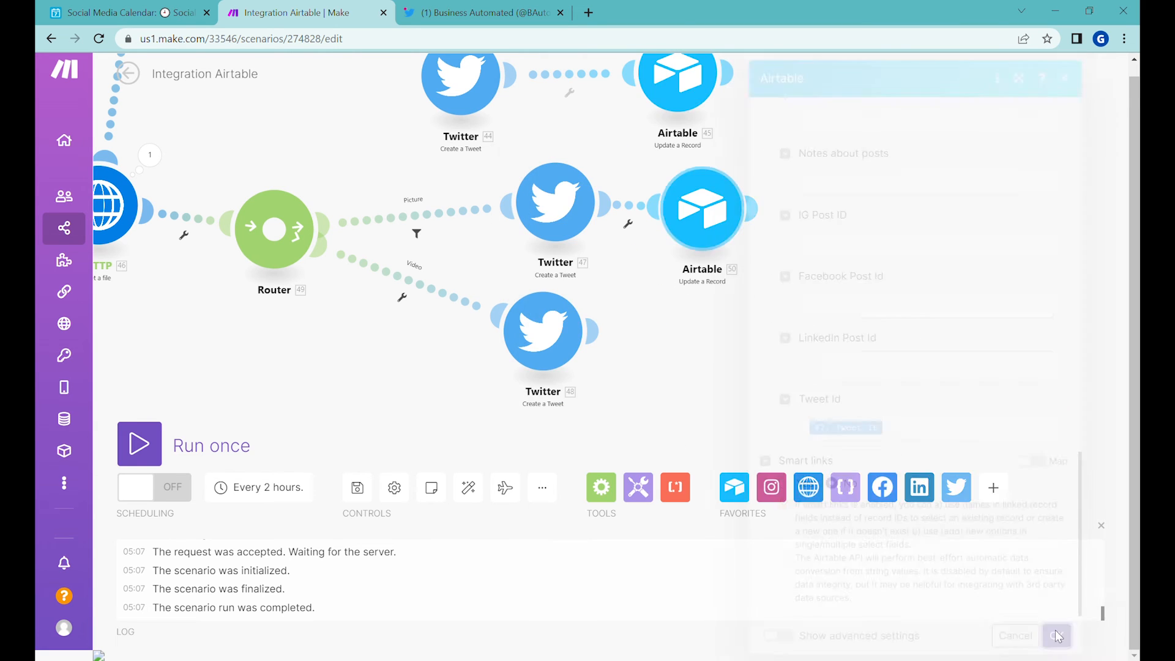
Step: Clone the Airtable update module onto the video tweet route and map its Tweet Id to the video tweet's Tweet ID
right_click(702, 223)
click(765, 338)
click(715, 333)
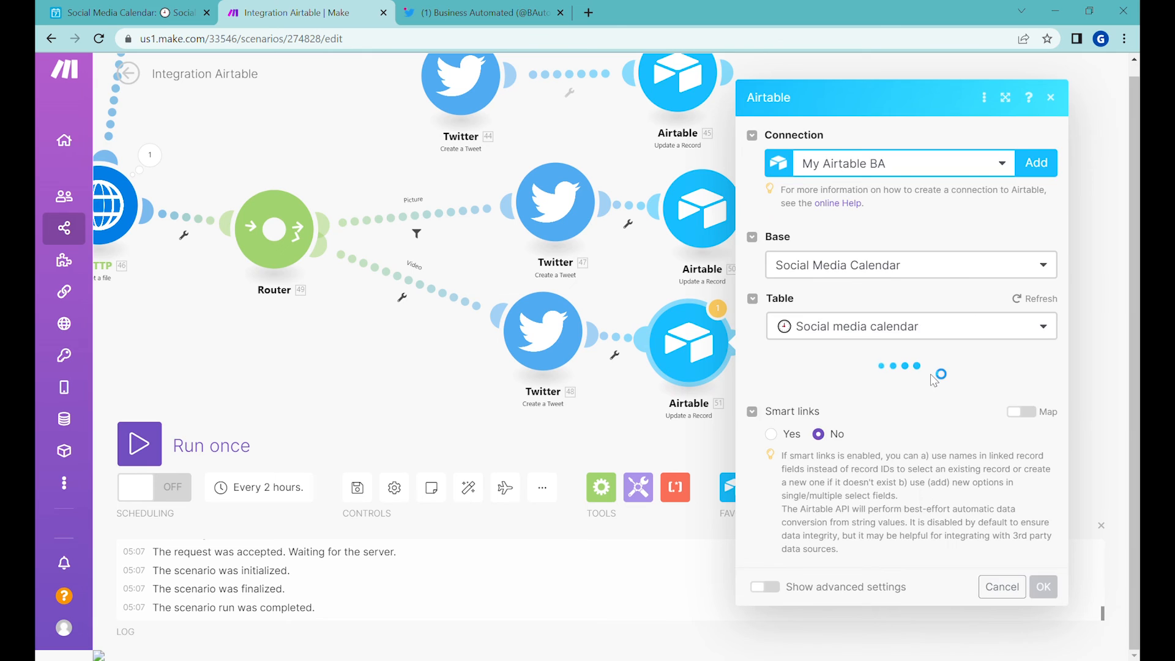
scroll(918, 423, down, 10)
click(892, 437)
key(BackSpace)
click(564, 187)
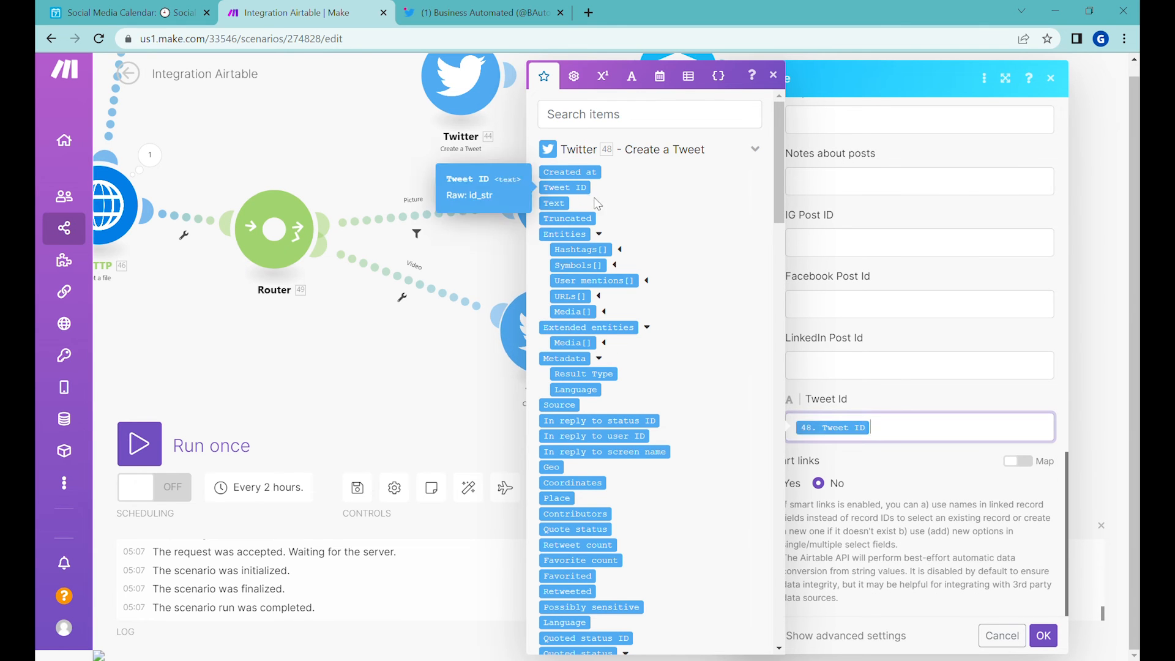
click(1044, 636)
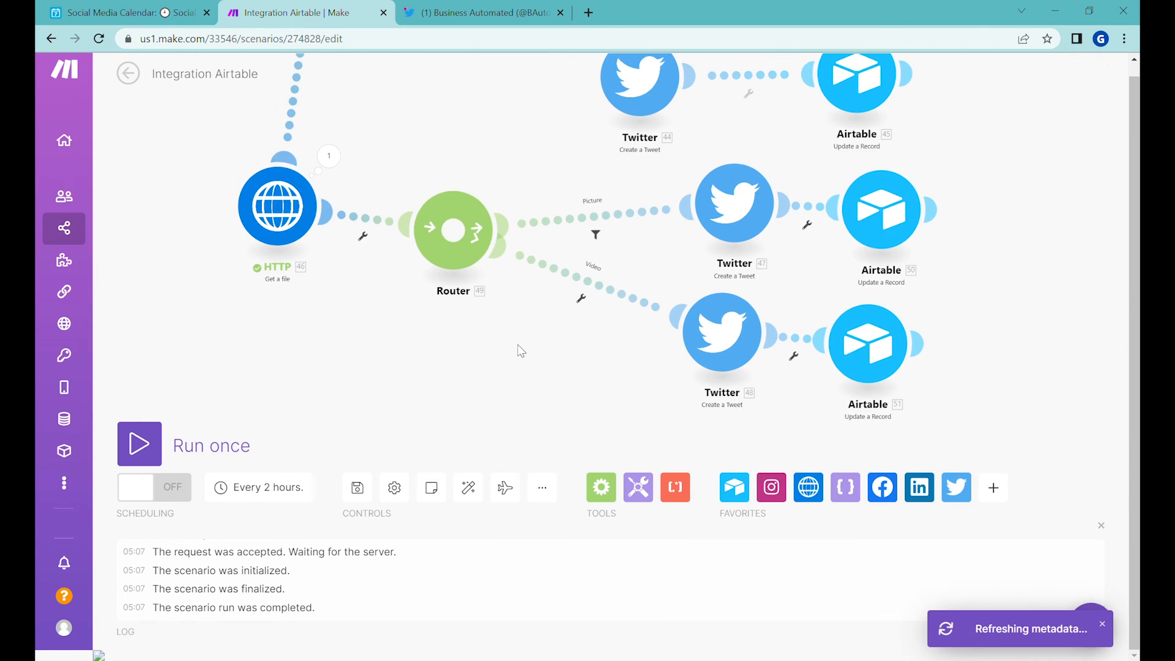
Step: Auto-align the scenario's modules, check the approved picture record in Airtable, and run the scenario once
click(467, 487)
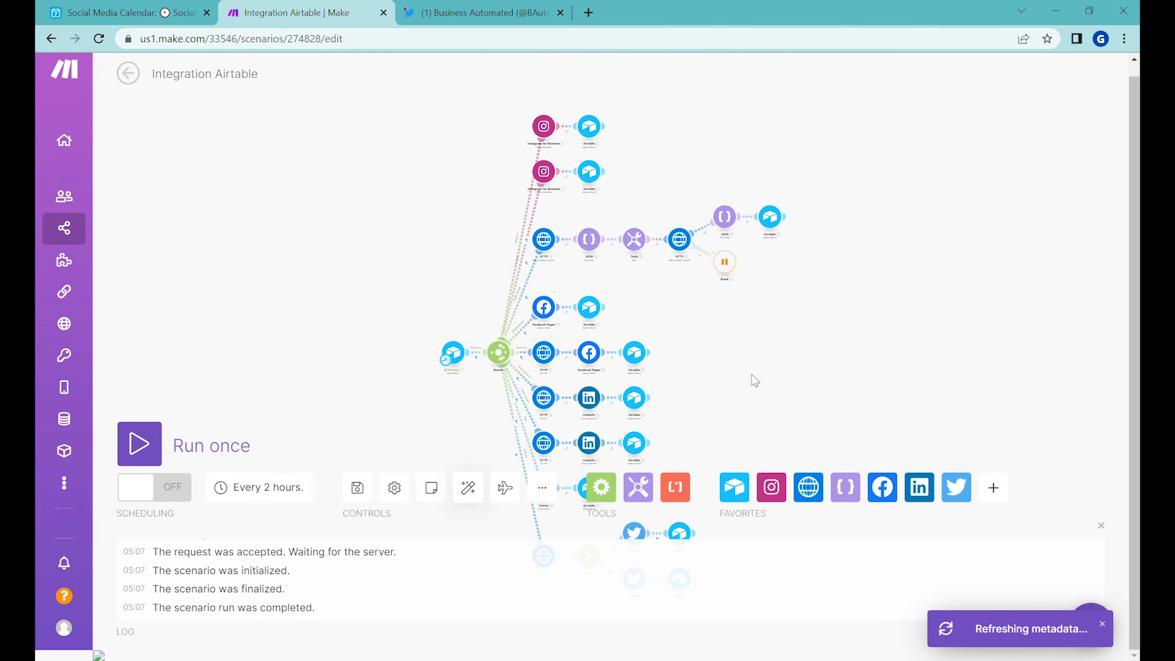
click(125, 12)
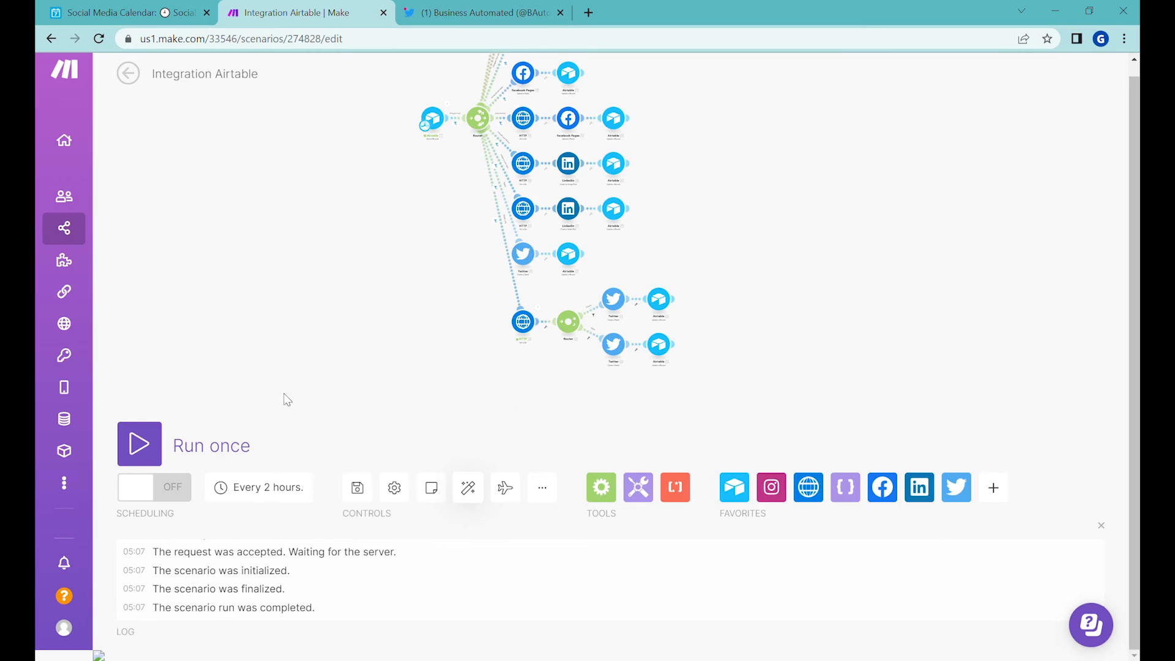
click(139, 446)
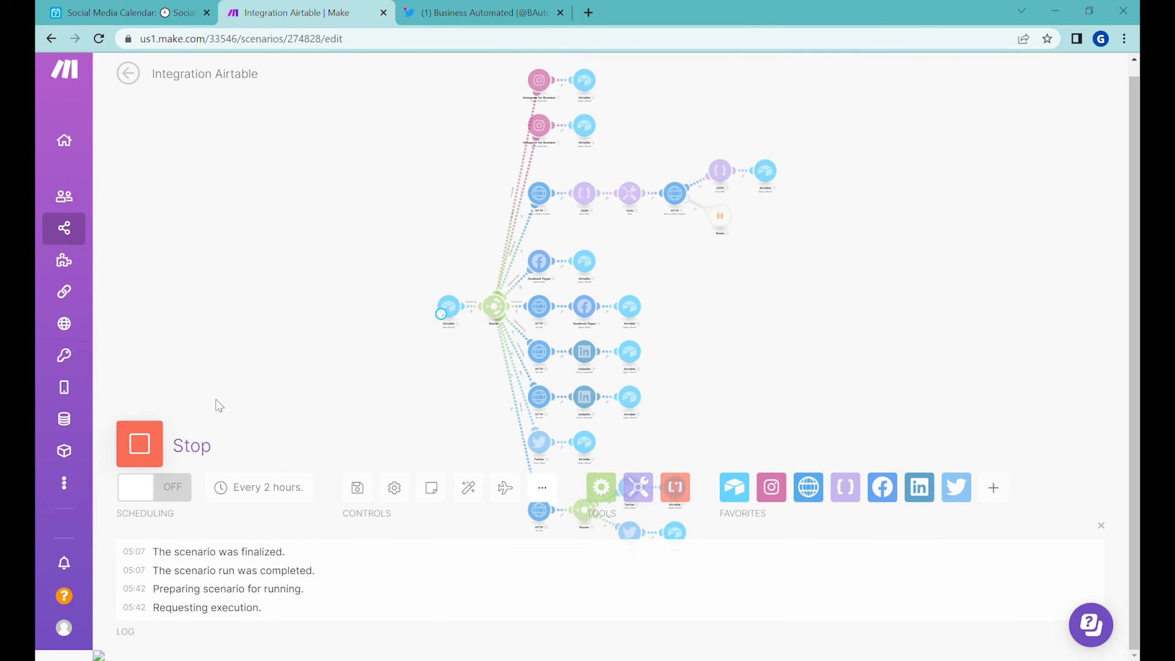
Step: Check the picture record's status in Airtable and inspect the executed picture route in the Make scenario
click(144, 10)
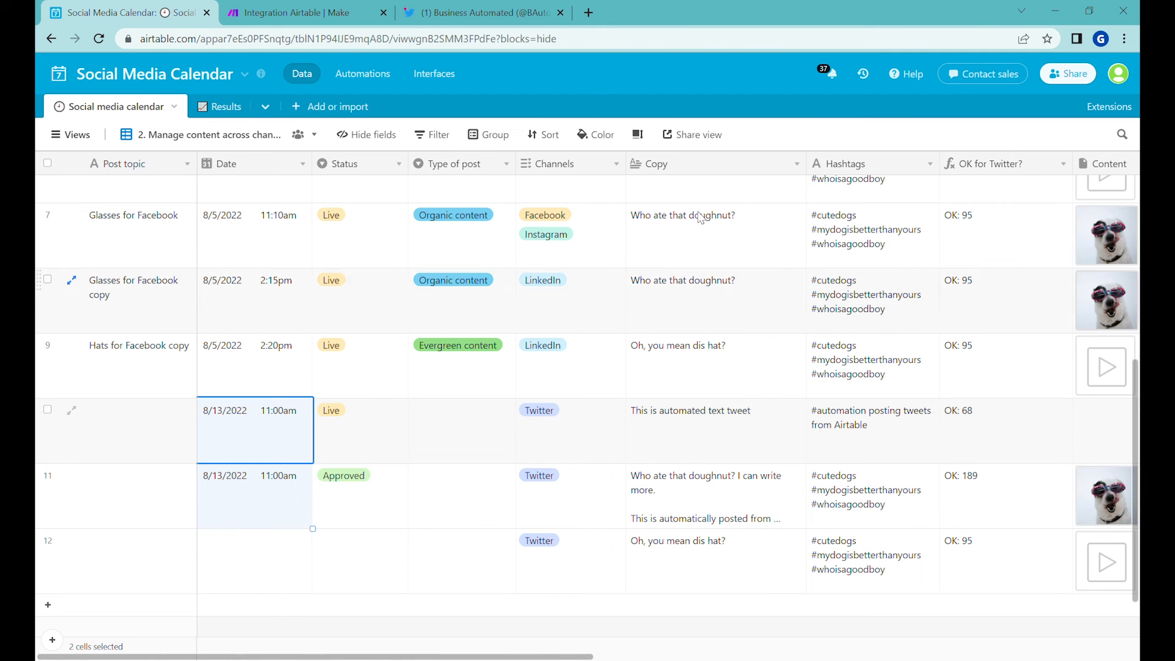
click(344, 15)
click(157, 12)
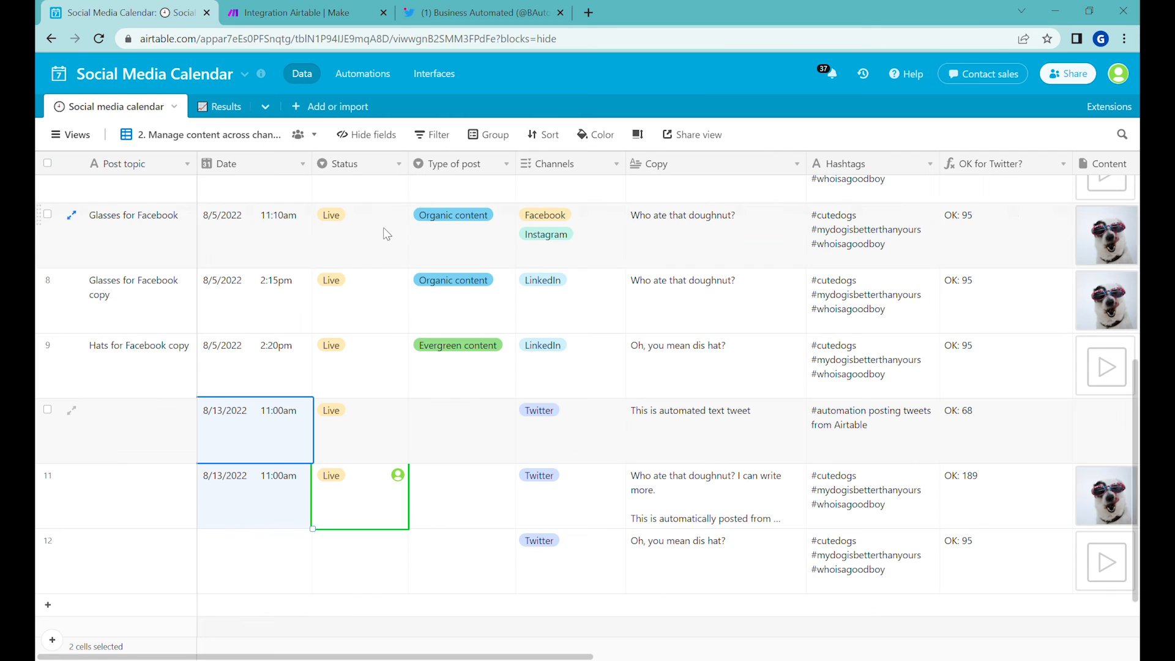
click(283, 15)
scroll(753, 144, up, 3)
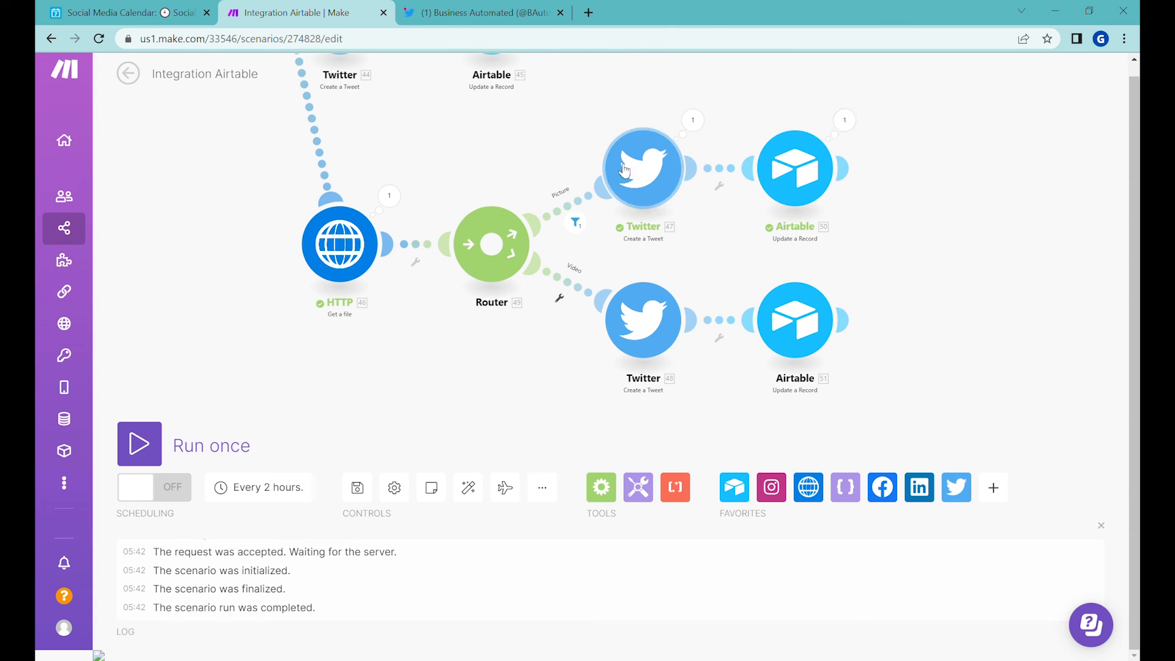
Step: Switch to the Twitter profile, reload it and view the newly posted picture tweet
click(503, 11)
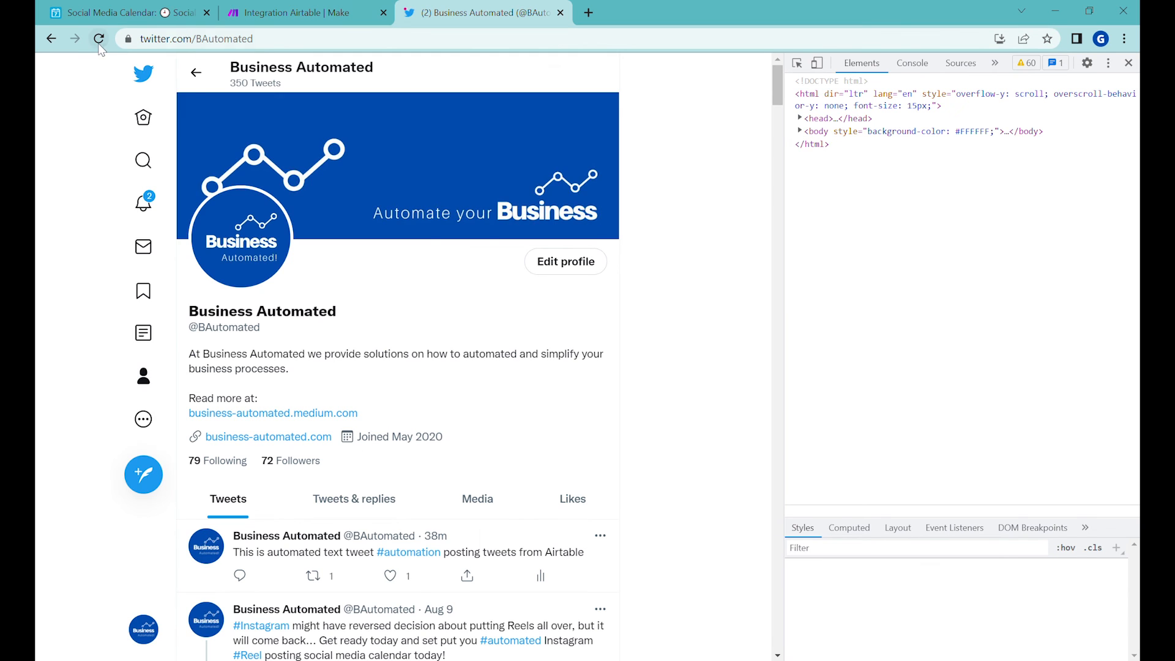
click(100, 40)
scroll(580, 225, down, 7)
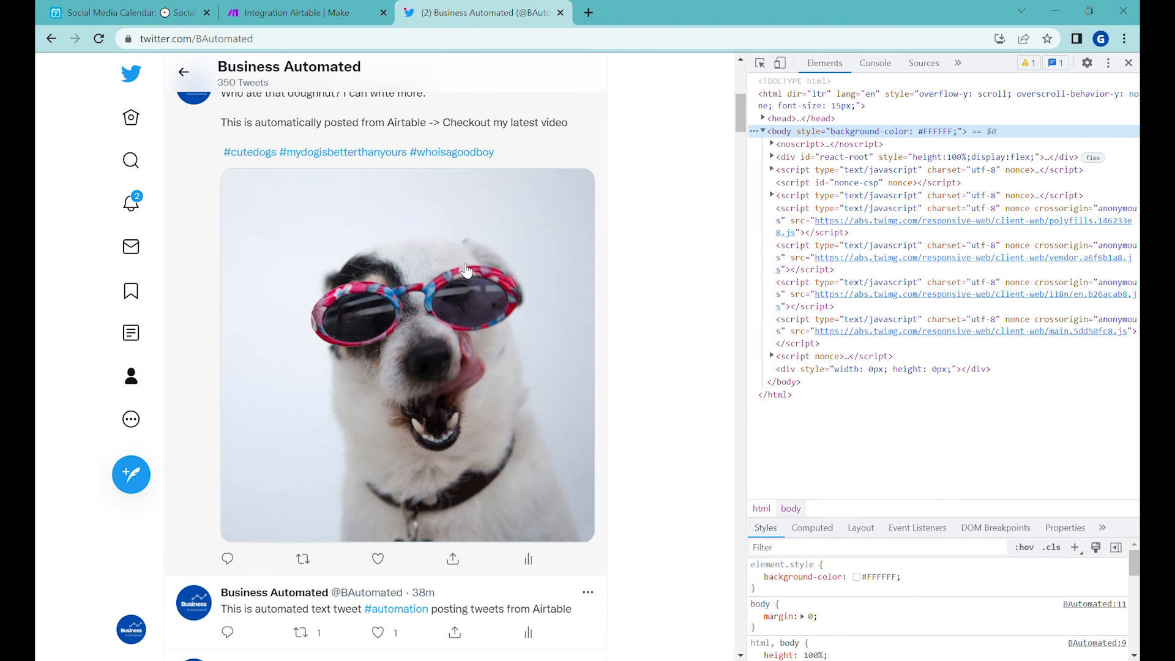
Step: In Airtable, give the video record the date 8/13/2022 11:00am, Approved status and the picture record's copy, then run the Make scenario once
click(190, 8)
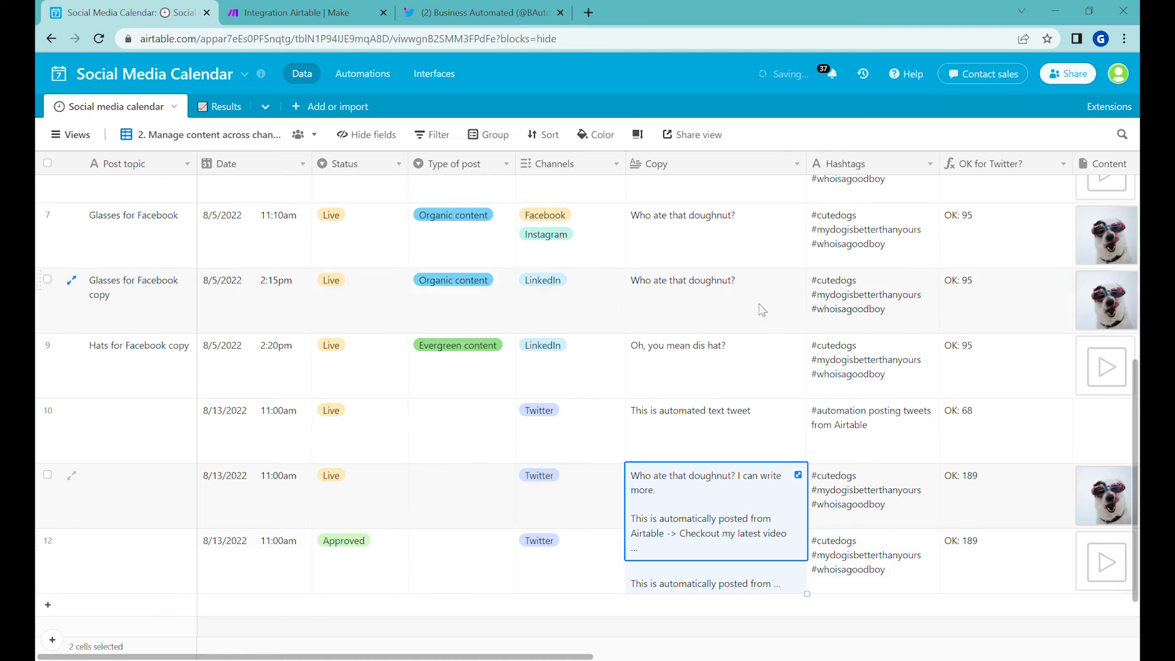
key(ctrl+Tab)
click(160, 442)
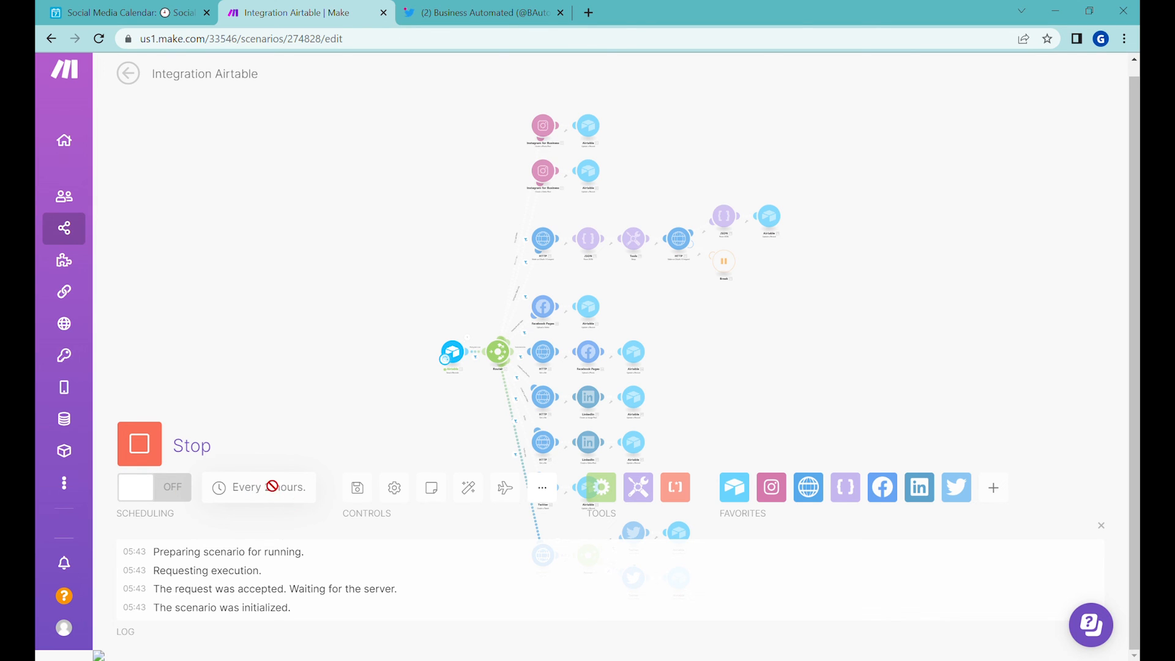
Step: Inspect the executed video route in the scenario and check the video record's status in Airtable
drag(376, 361, 281, 207)
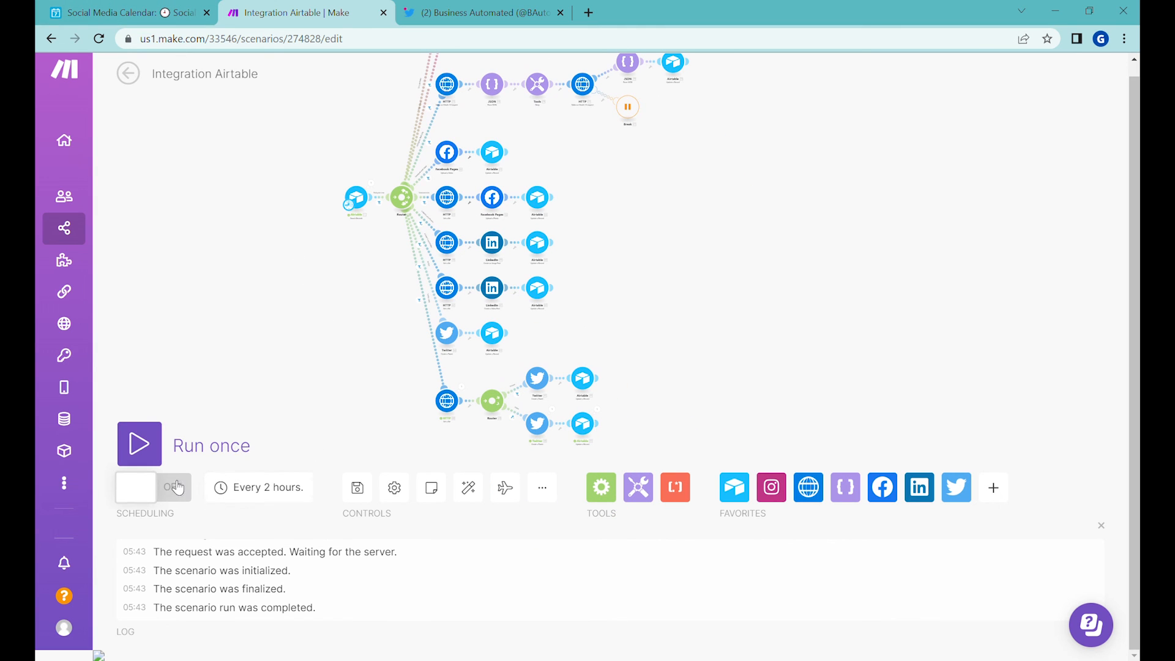
scroll(519, 424, up, 5)
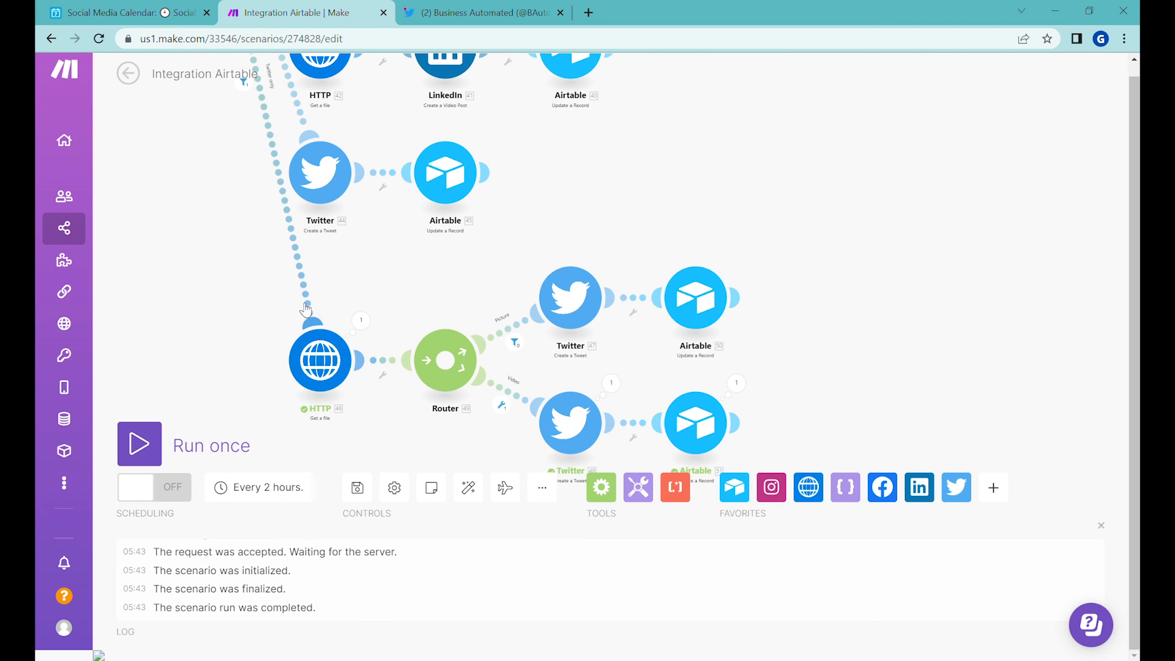
click(128, 13)
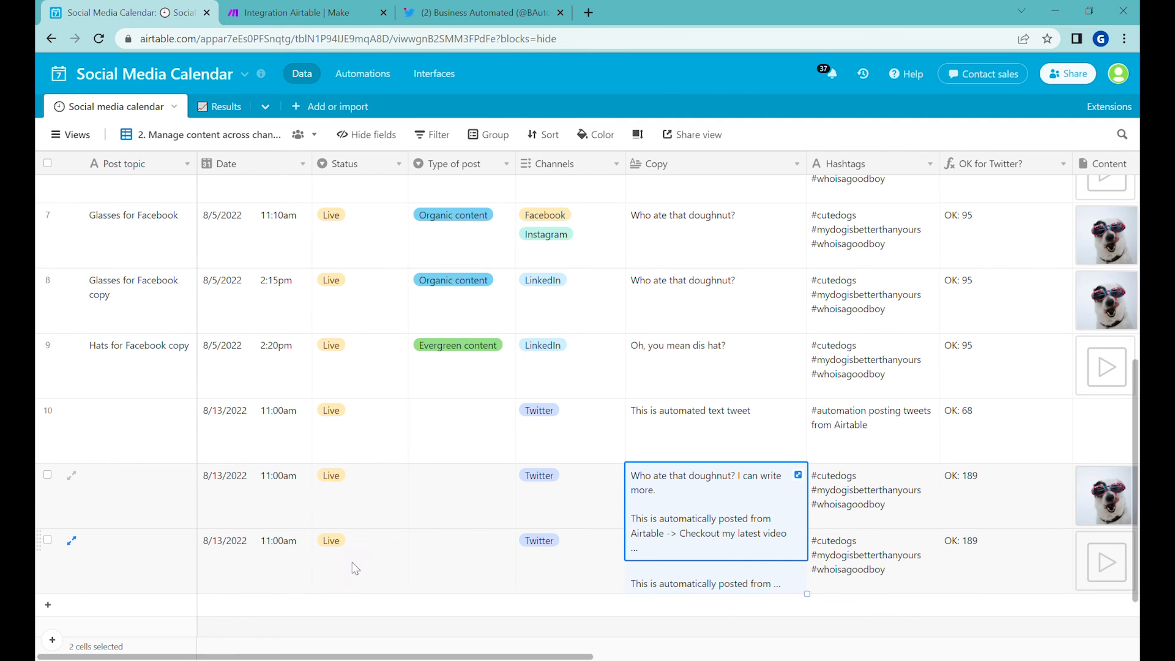
Step: Refresh the Twitter profile and view the newly posted video tweet with its text and hashtags
click(450, 12)
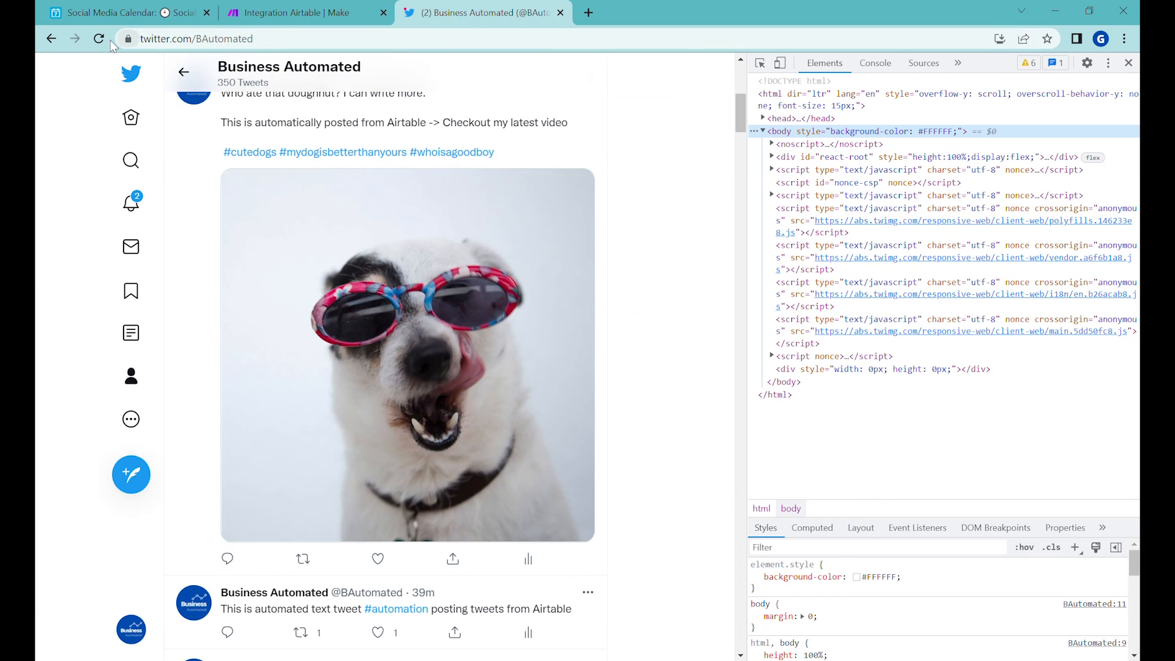
click(178, 78)
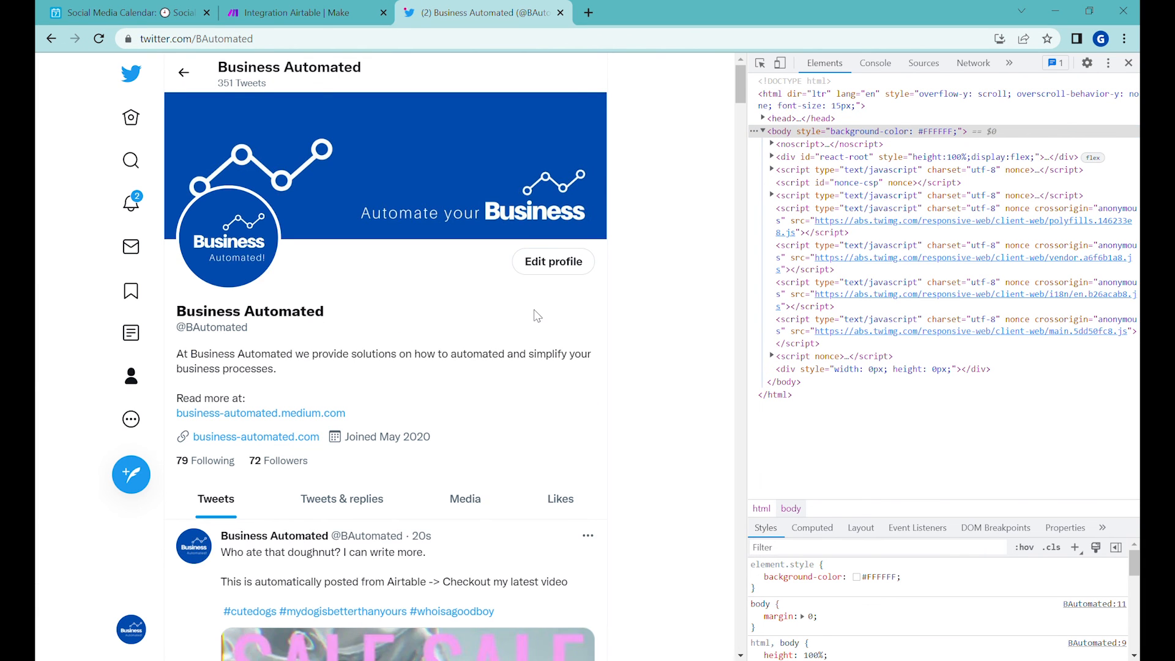
scroll(526, 311, down, 8)
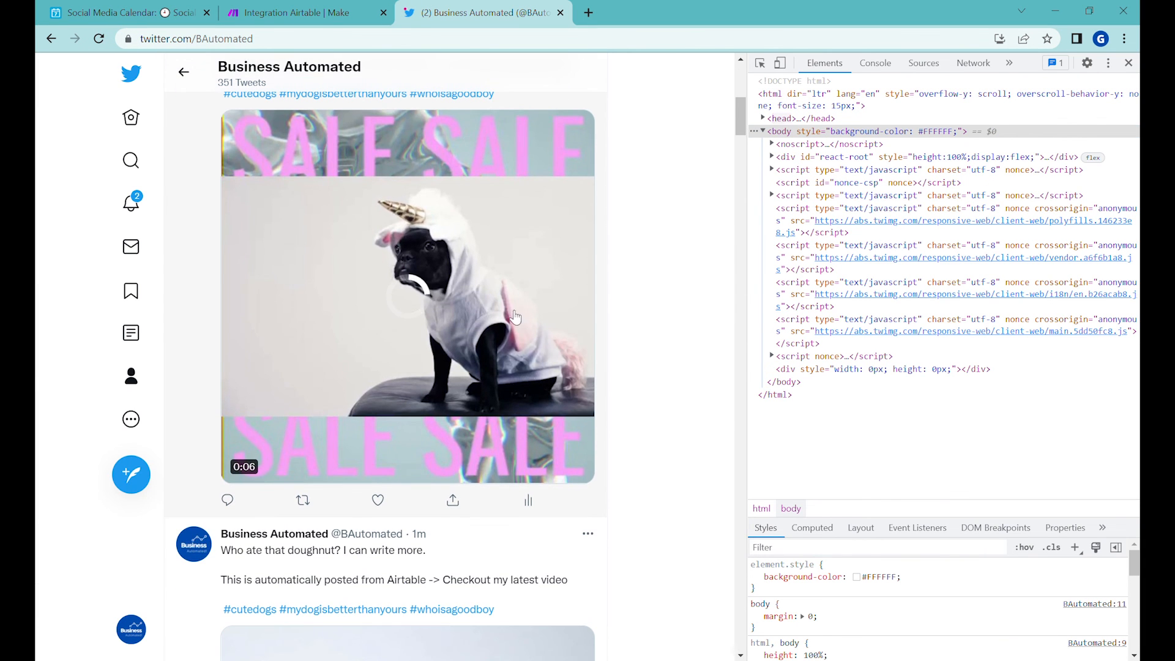
scroll(536, 336, up, 2)
scroll(476, 336, down, 2)
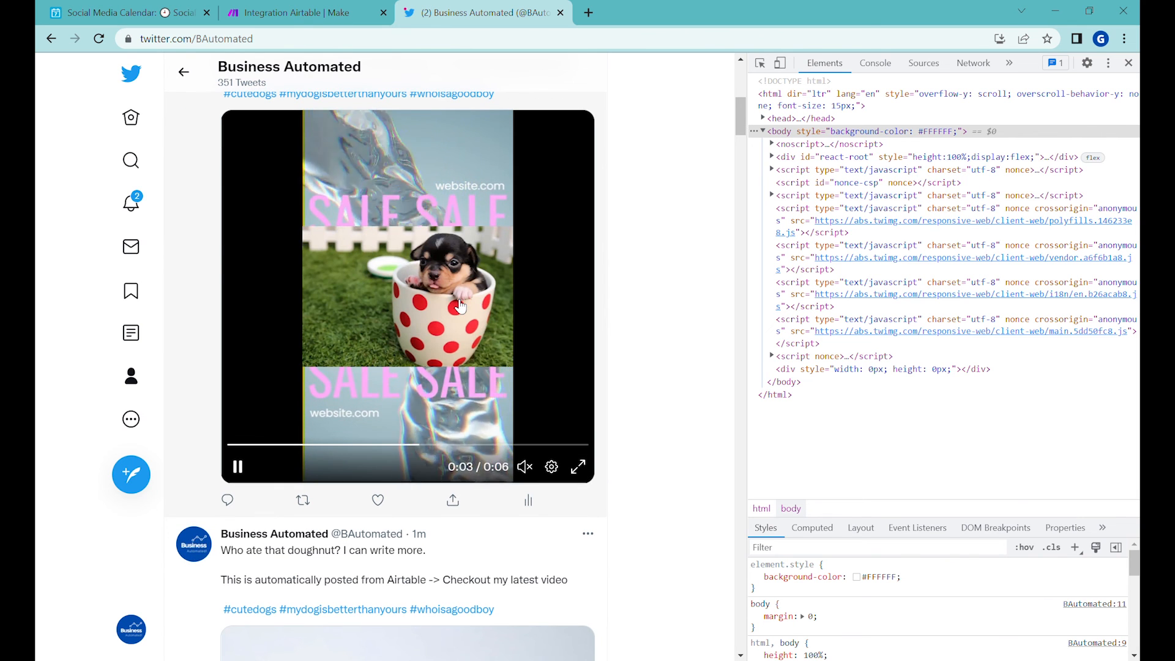
scroll(251, 144, up, 3)
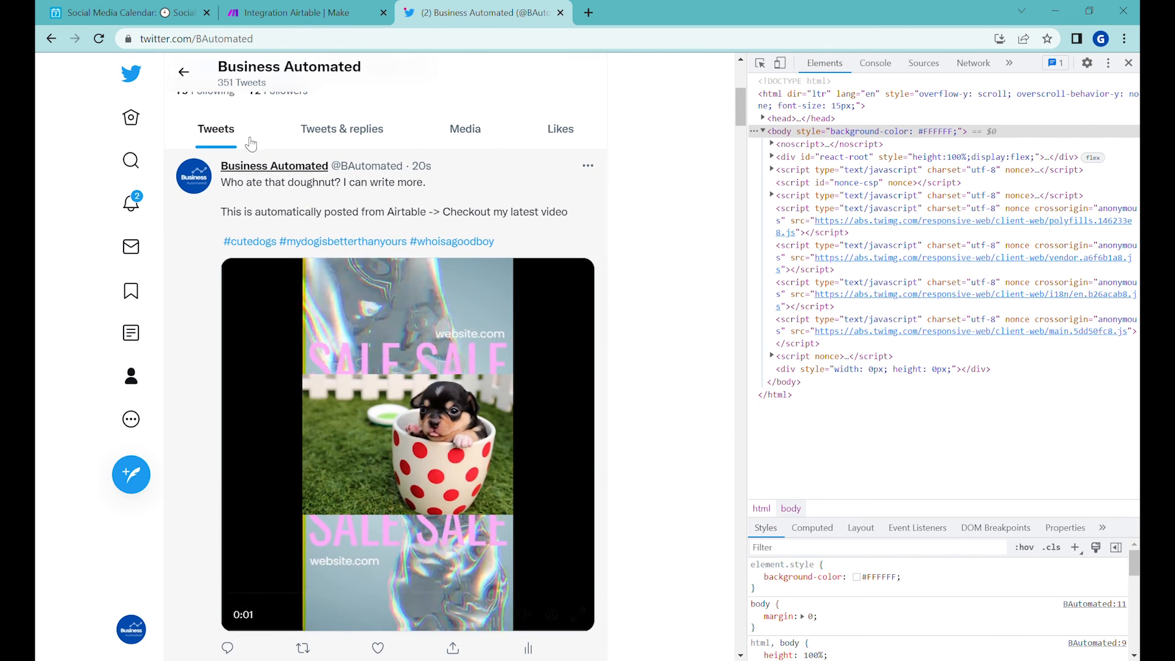
Step: Turn on scheduling for the Make scenario and return to the Airtable social media calendar
click(122, 12)
click(343, 12)
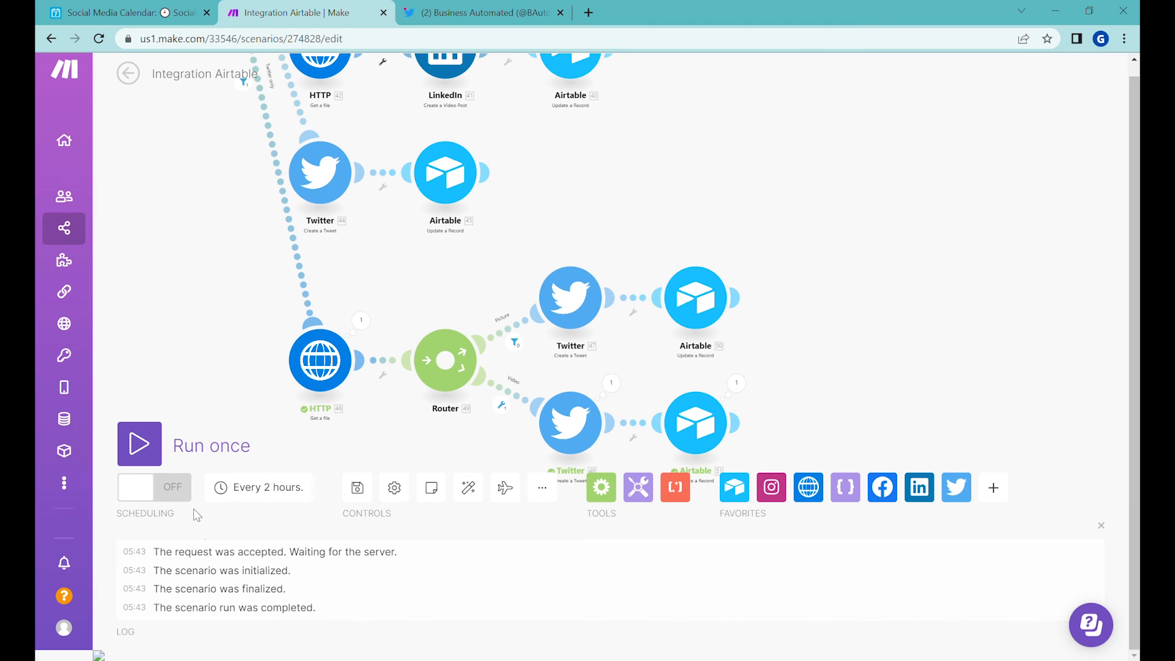
click(177, 492)
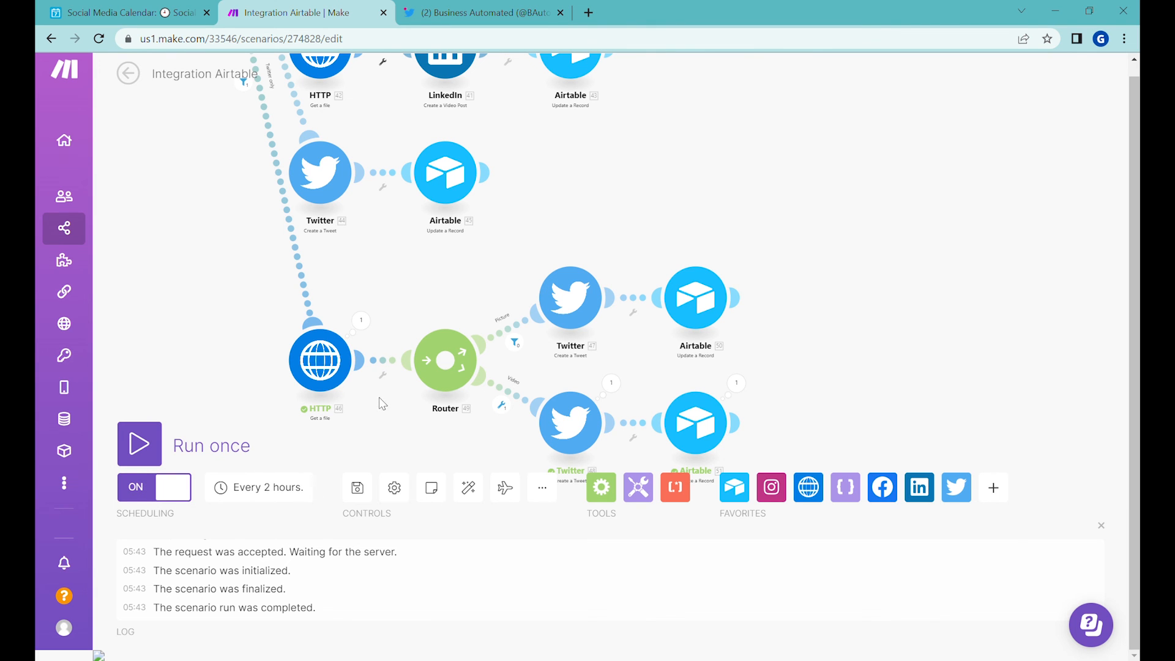
click(153, 12)
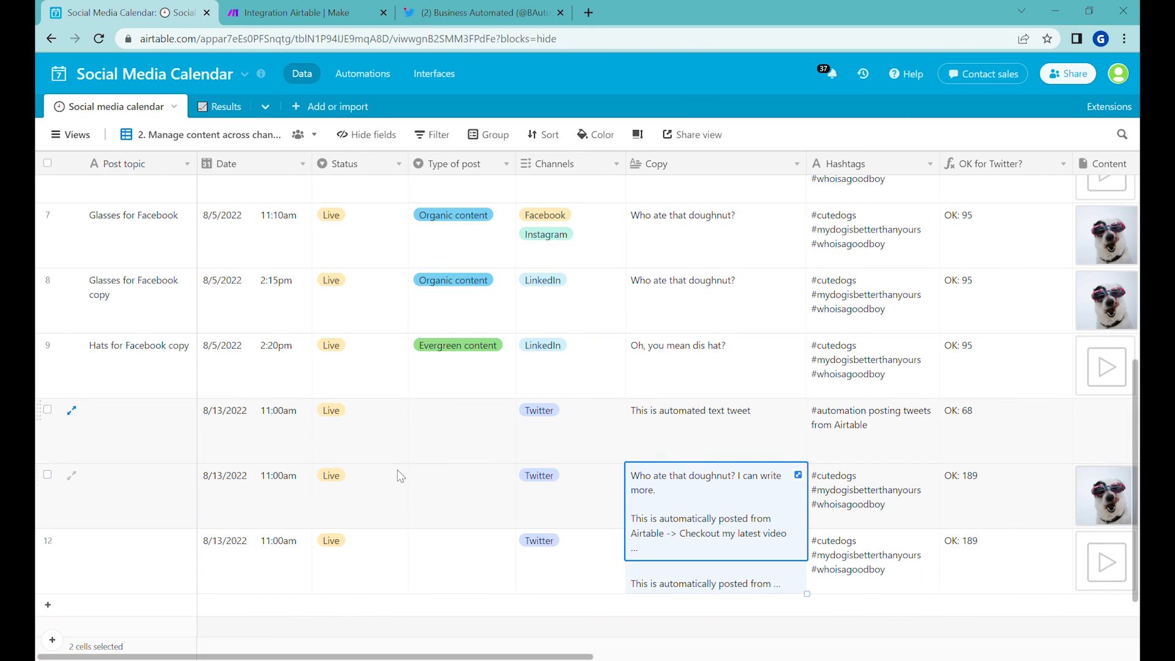